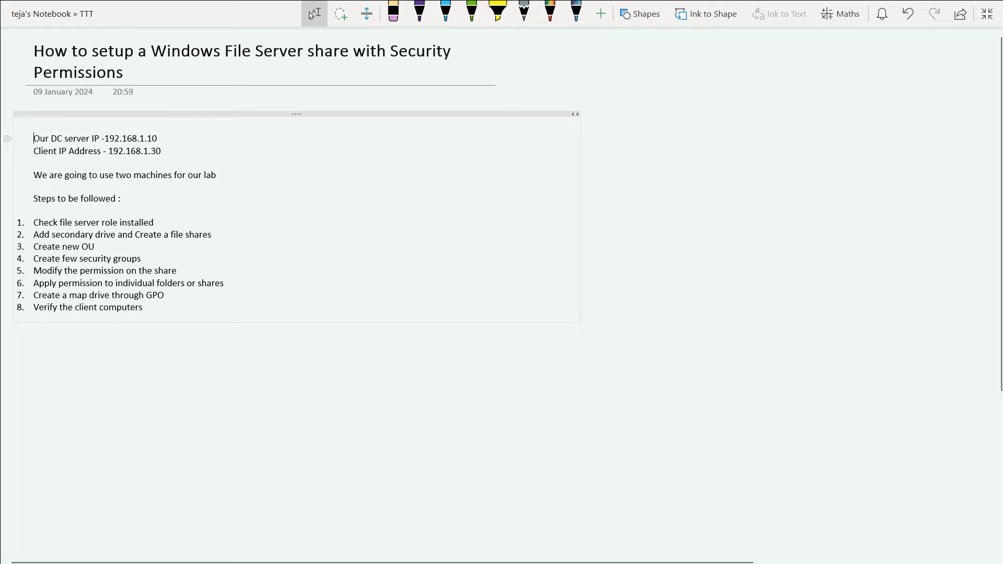
# Look over the virtual machines in VMware Workstation and return to the lab notes in OneNote
pyautogui.hotkey('alt', 'Tab')
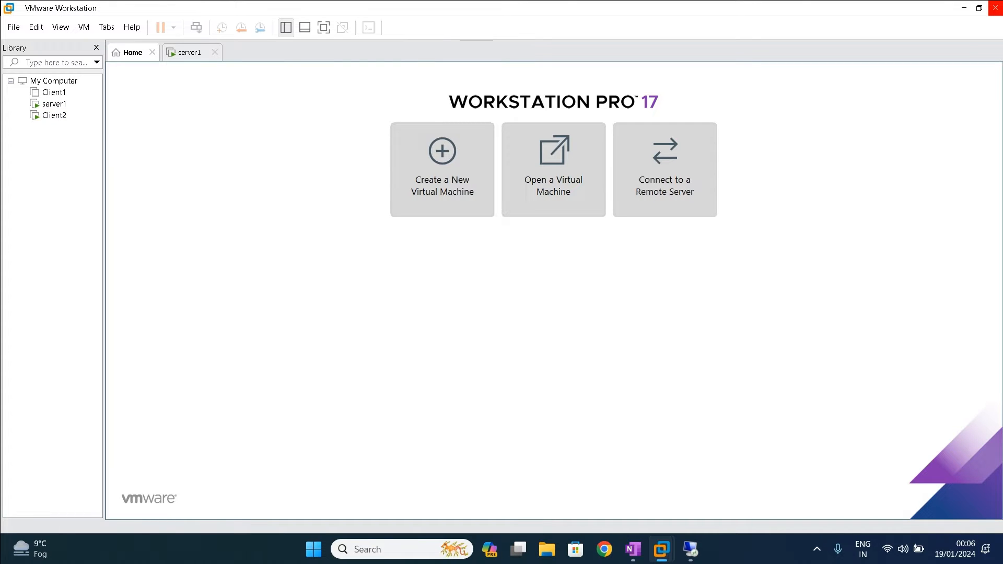
pyautogui.click(964, 8)
pyautogui.hotkey('alt', 'Tab')
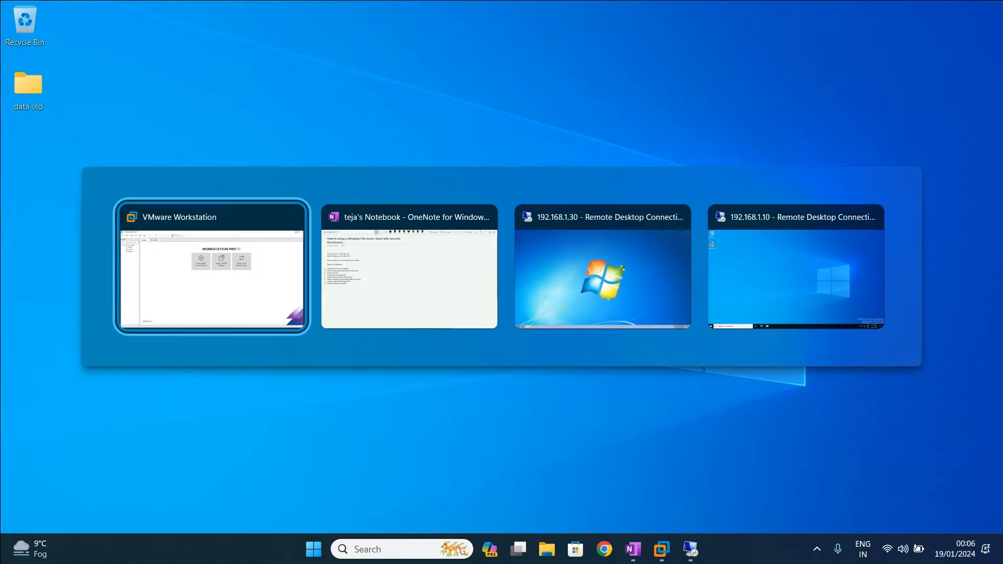
pyautogui.hotkey('alt', 'Tab')
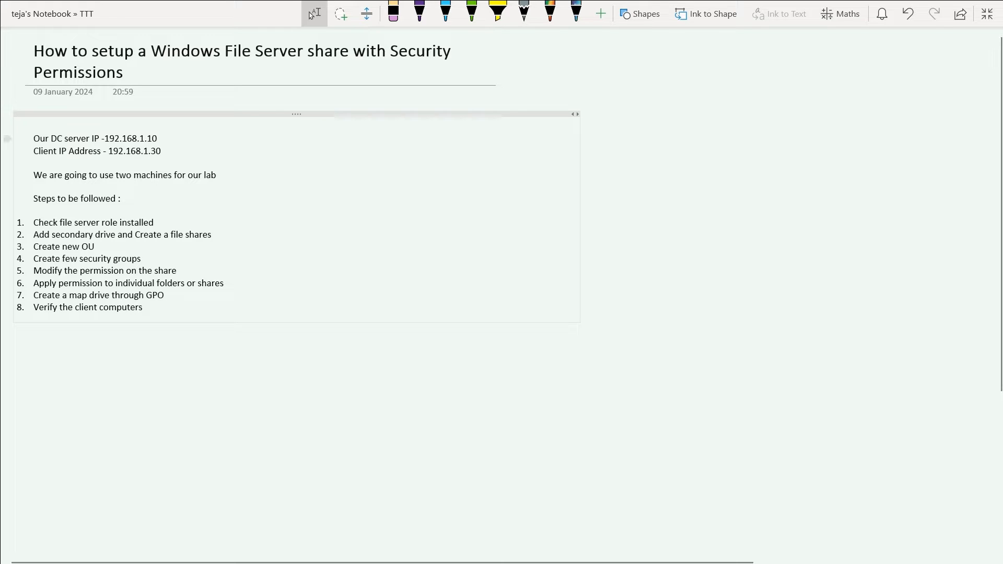
# Select the DC server IP in the notes and switch to the Remote Desktop session for 192.168.1.10
pyautogui.moveTo(34, 139); pyautogui.dragTo(105, 138)
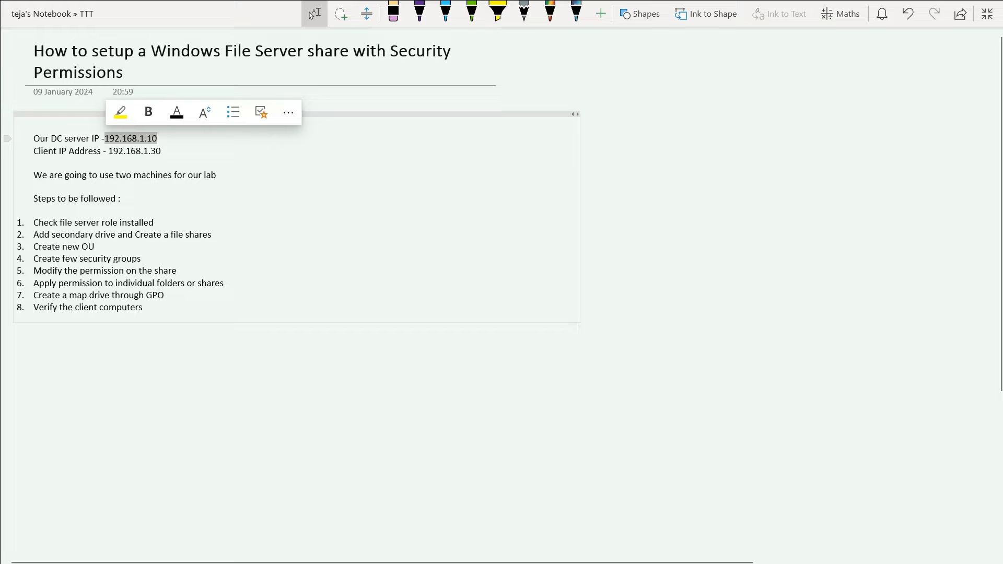
pyautogui.hotkey('alt', 'Tab')
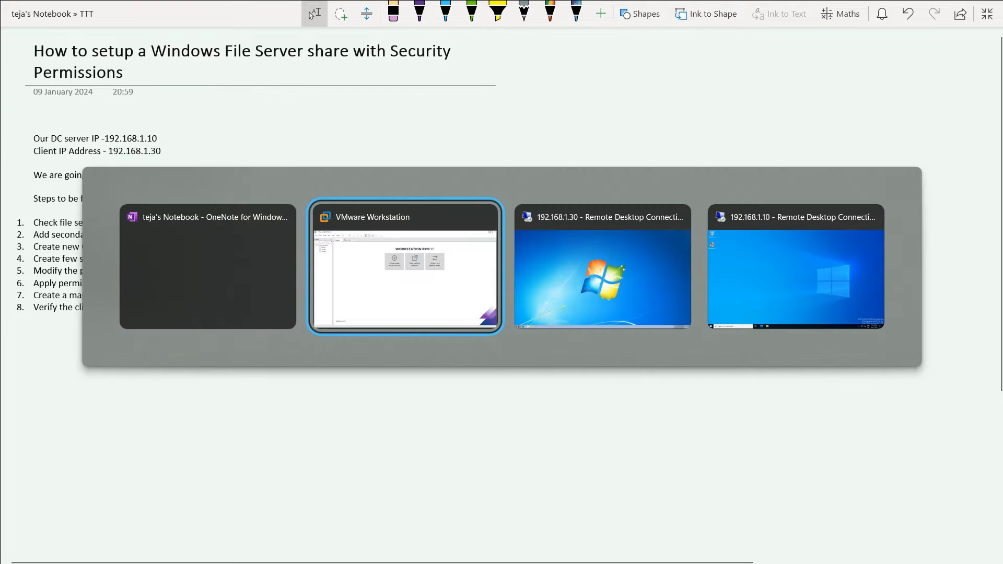
pyautogui.hotkey('alt', 'Tab')
pyautogui.hotkey('alt', 'Tab')
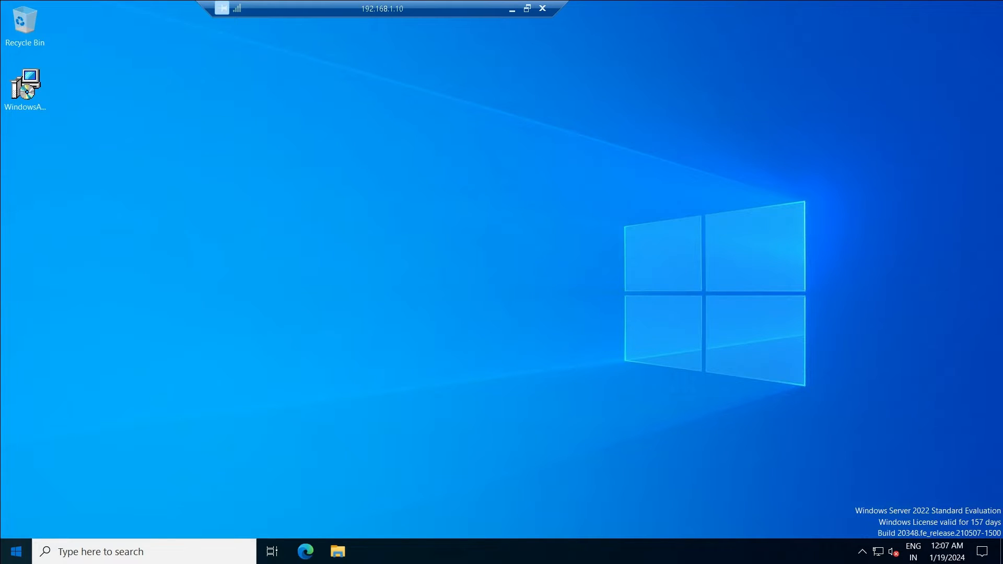
# Open Server Manager and advance the Add Roles and Features Wizard to server roles, using role-based installation on DC1.teslagroup.co.in
pyautogui.click(15, 551)
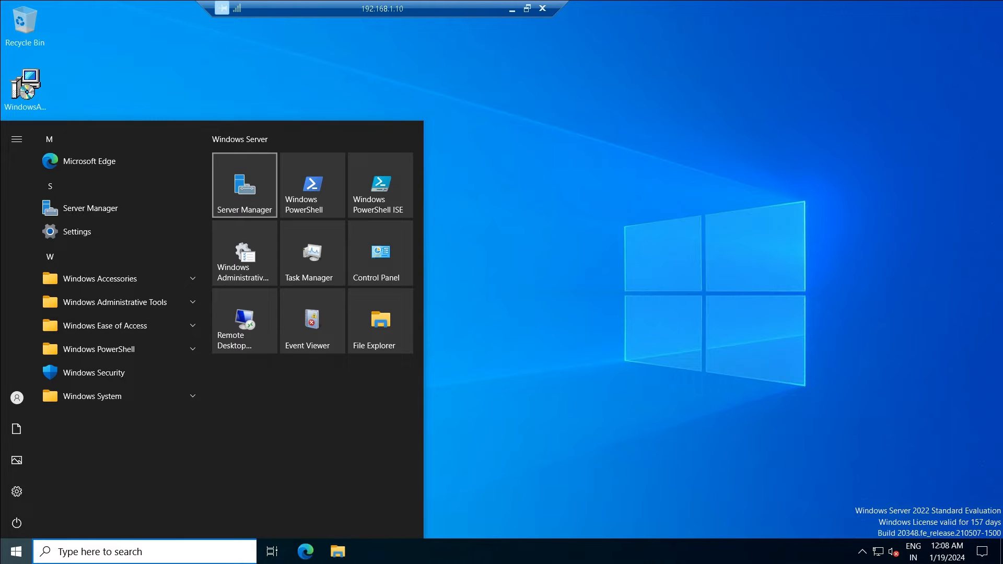
pyautogui.click(245, 184)
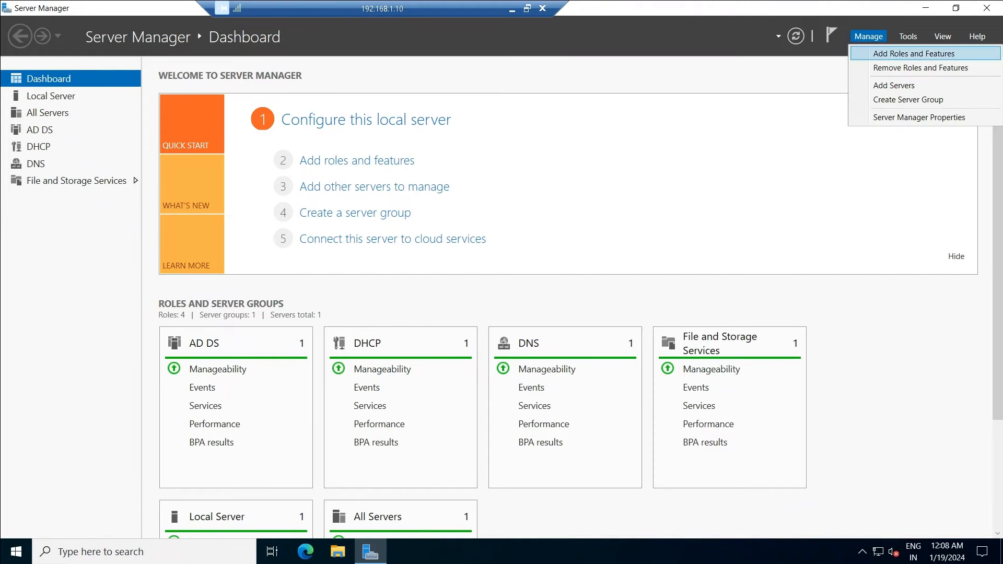
pyautogui.click(913, 53)
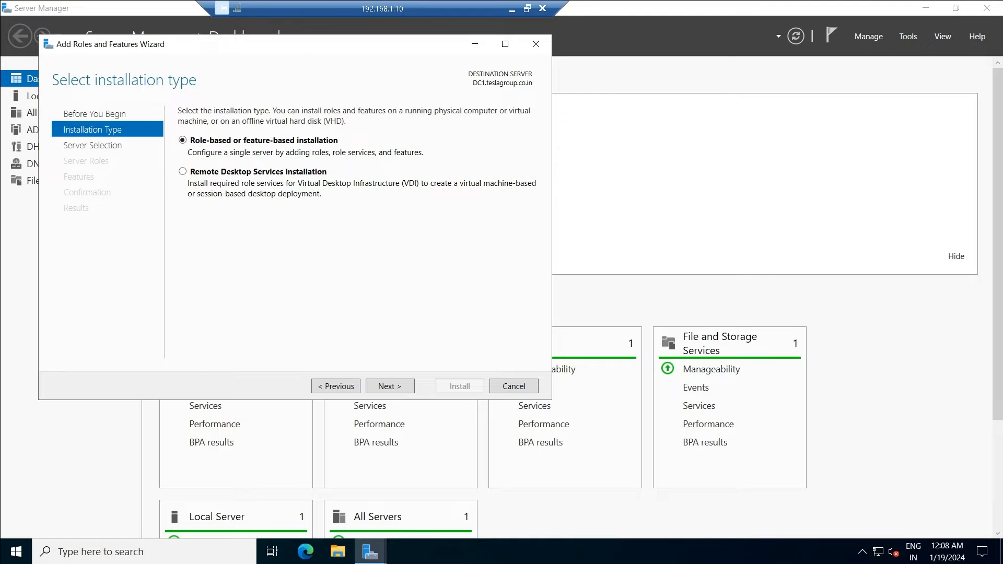
pyautogui.click(389, 387)
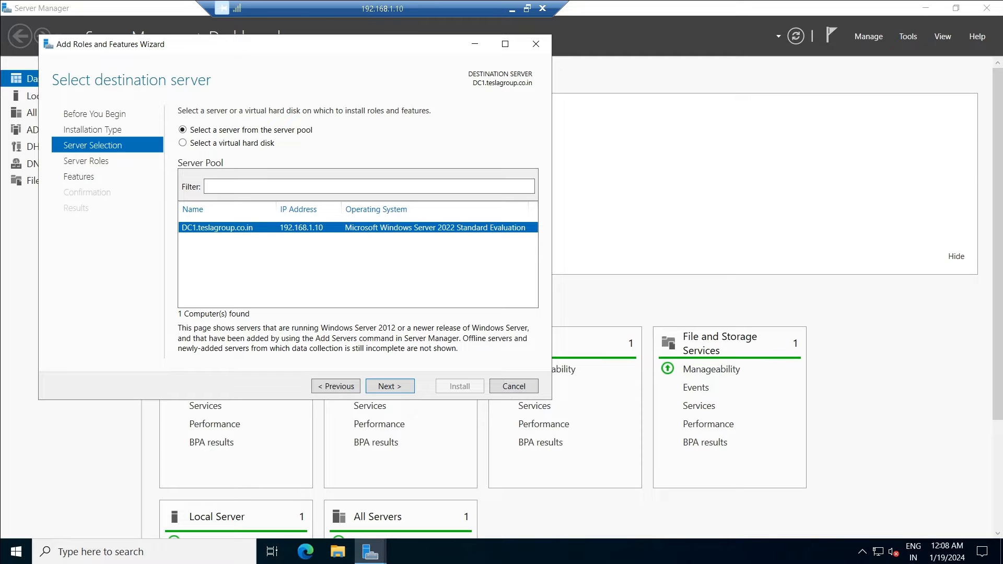
pyautogui.click(389, 386)
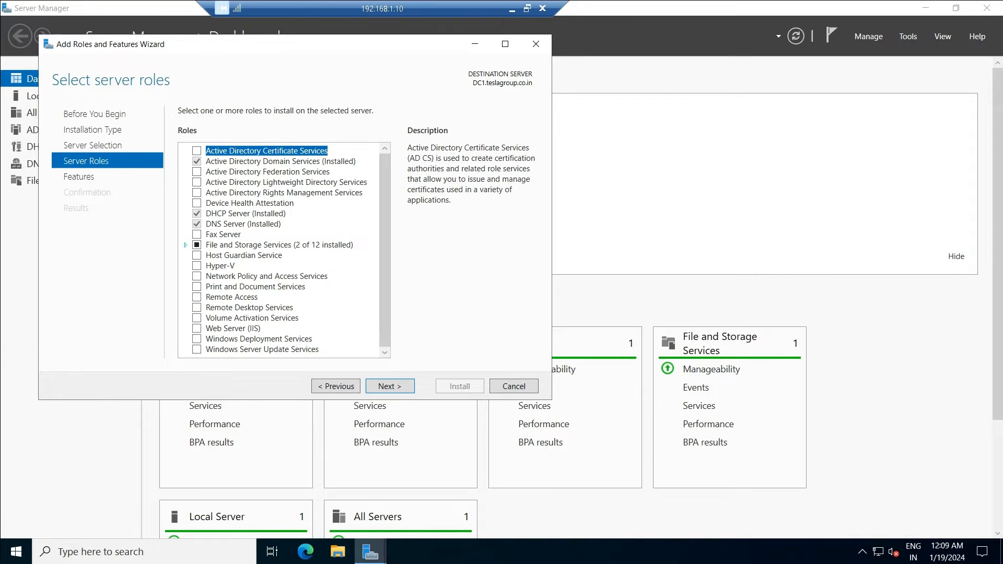
# Check the File Server role's installation status under File and iSCSI Services and close the wizard without installing anything
pyautogui.click(185, 245)
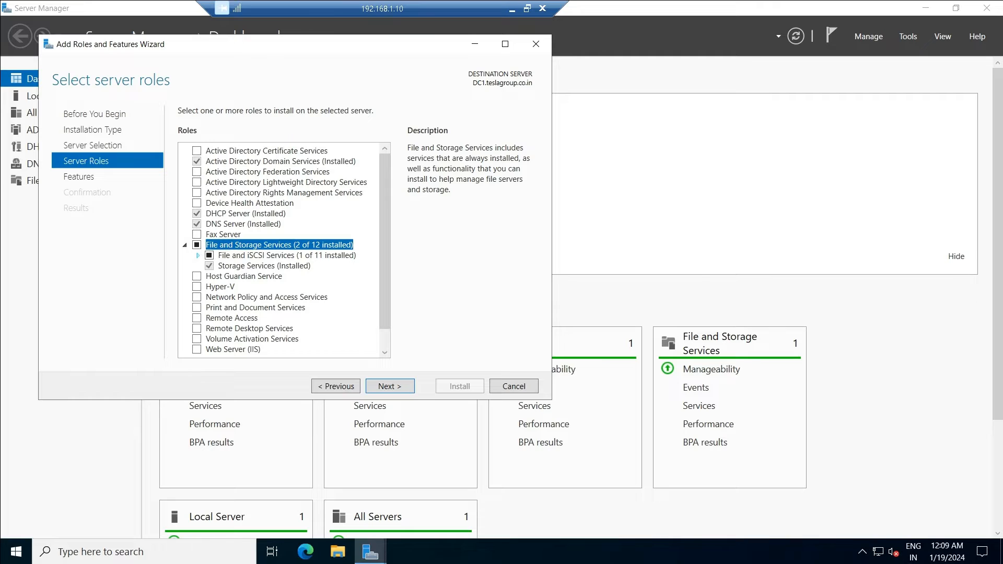
pyautogui.click(198, 255)
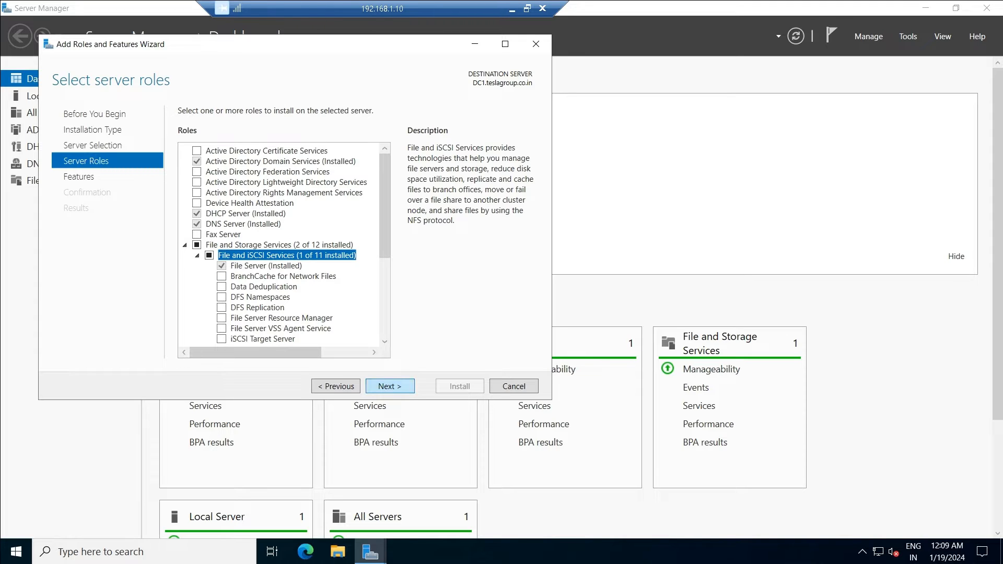
pyautogui.click(389, 387)
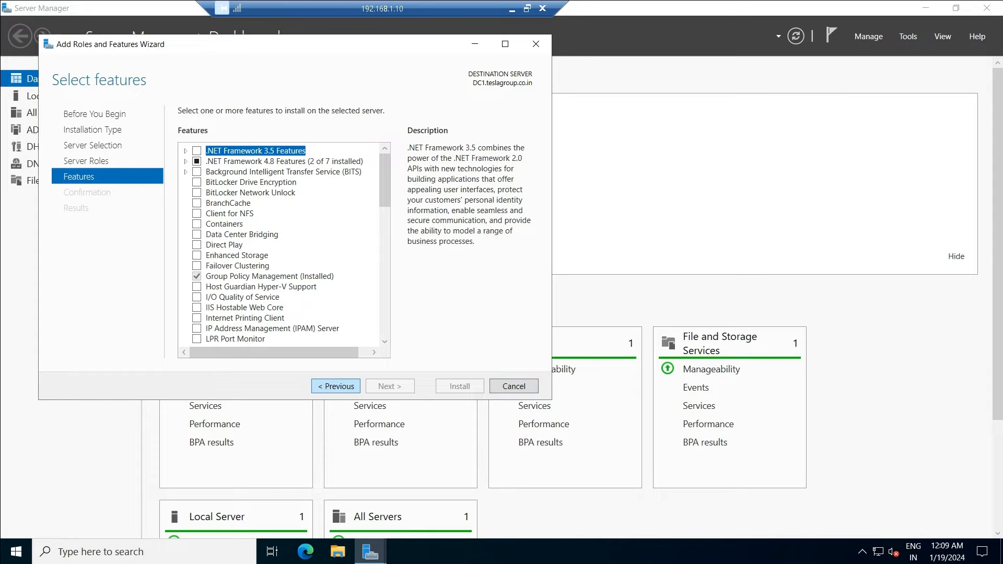
pyautogui.click(336, 386)
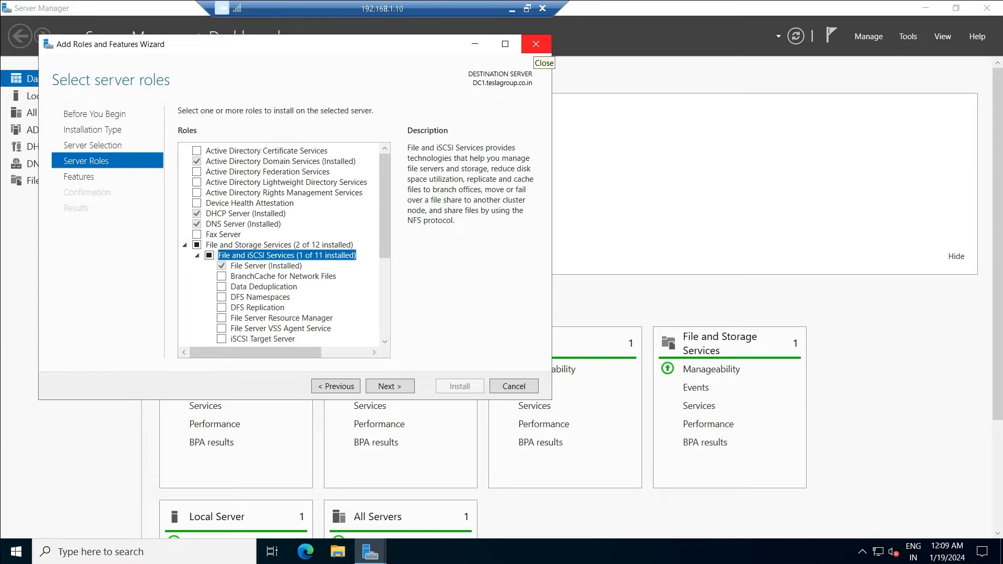
pyautogui.click(536, 44)
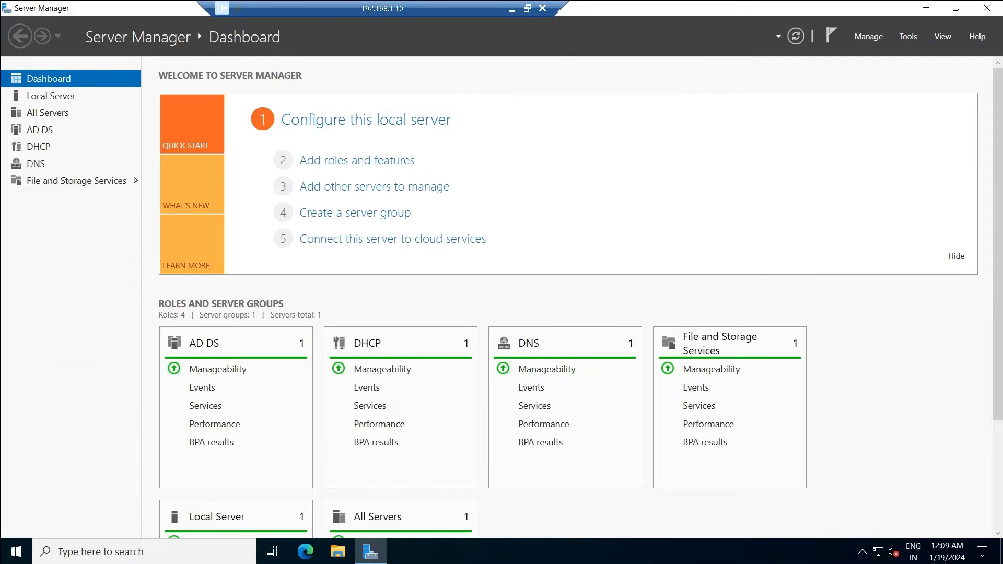
# Browse to the BACKUP DISK (D:) drive in File Explorer on the server
pyautogui.click(338, 552)
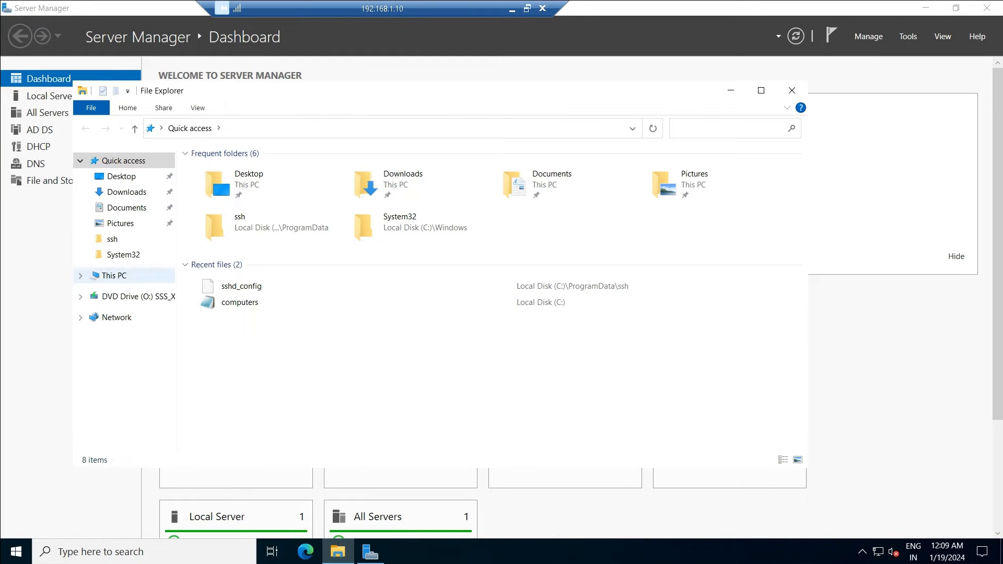
pyautogui.click(114, 276)
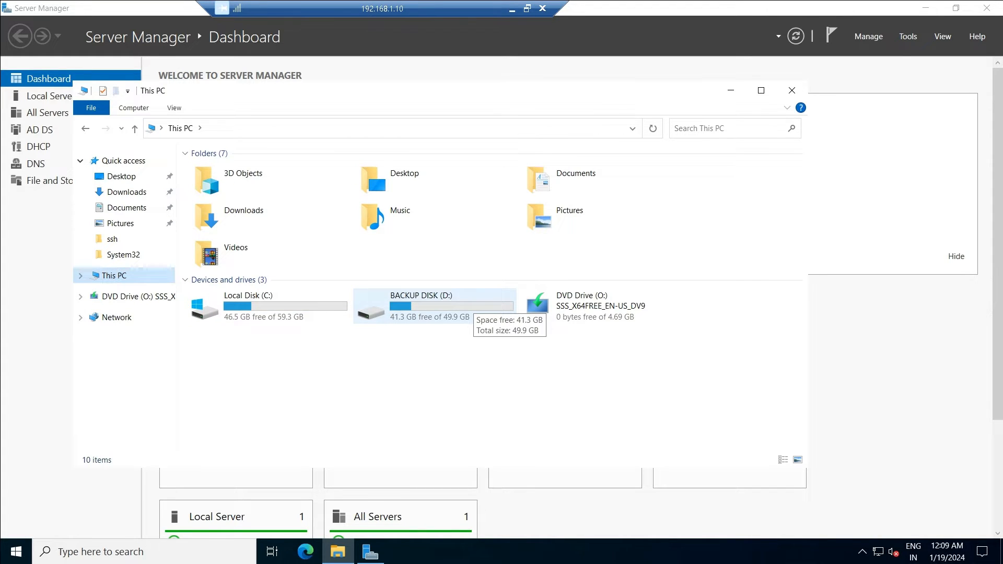
pyautogui.doubleClick(463, 306)
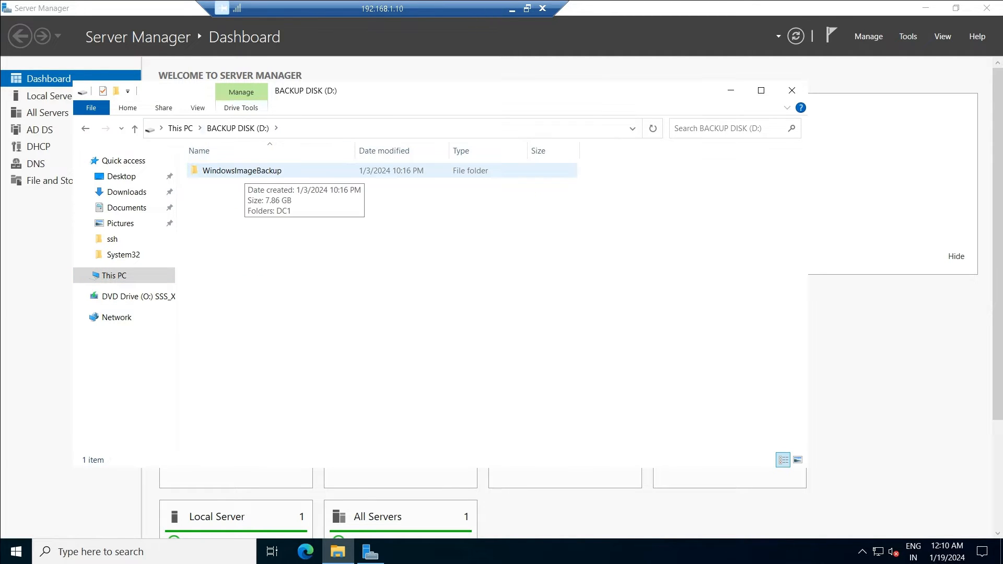
pyautogui.hotkey('alt', 'Left')
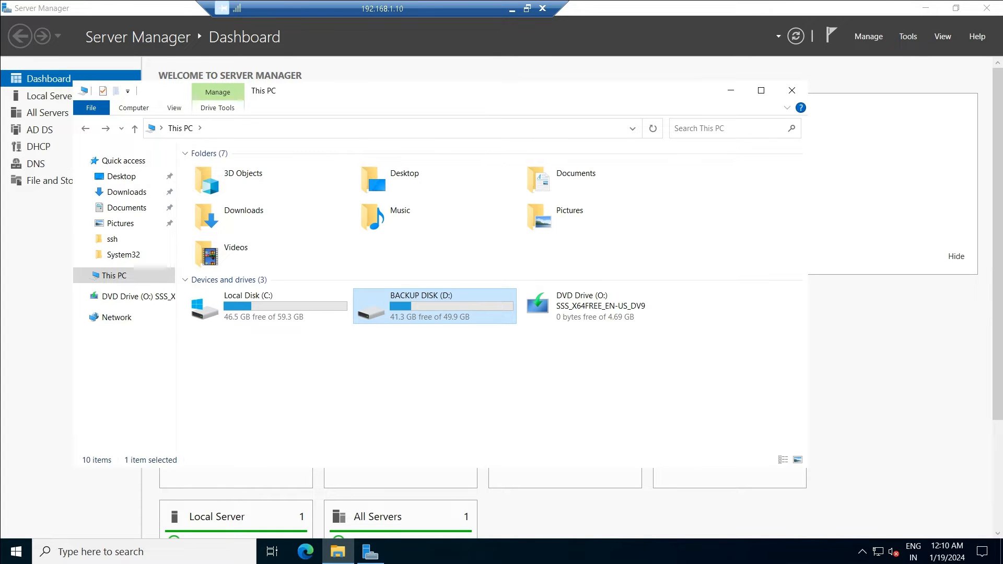
pyautogui.doubleClick(434, 306)
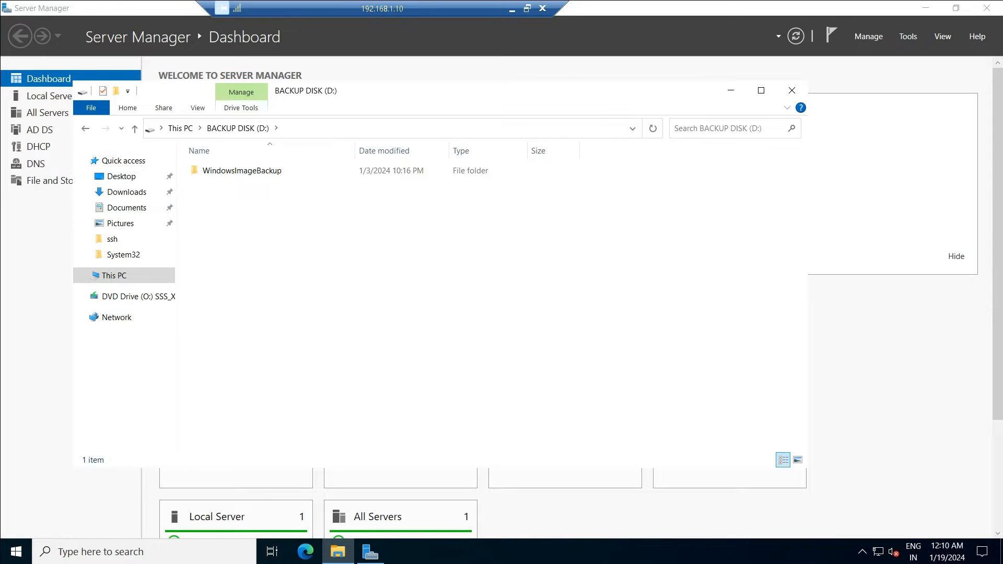
# Create a folder named Shares in the root of BACKUP DISK (D:)
pyautogui.hotkey('ctrl', 'shift', 'n')
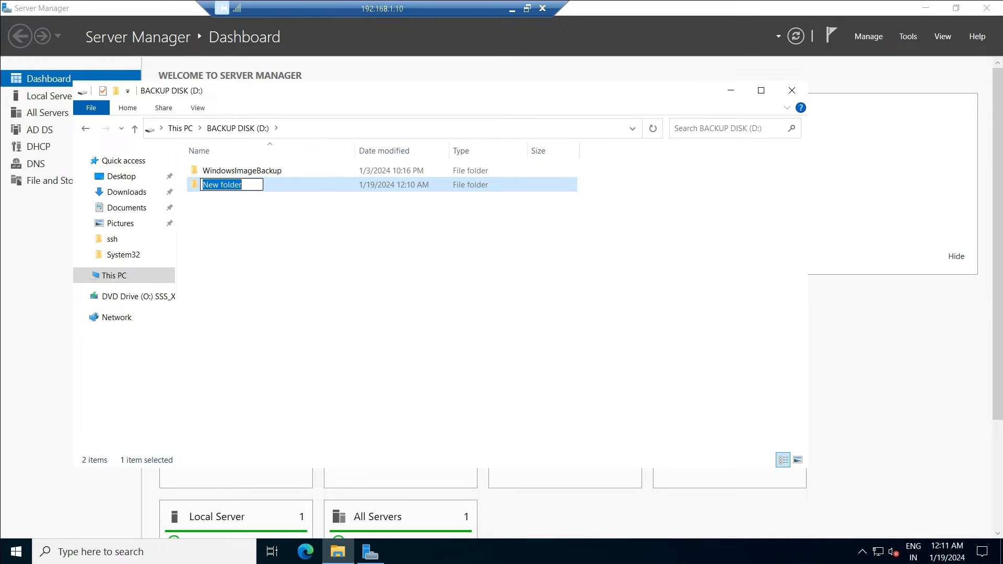
pyautogui.rightClick(315, 277)
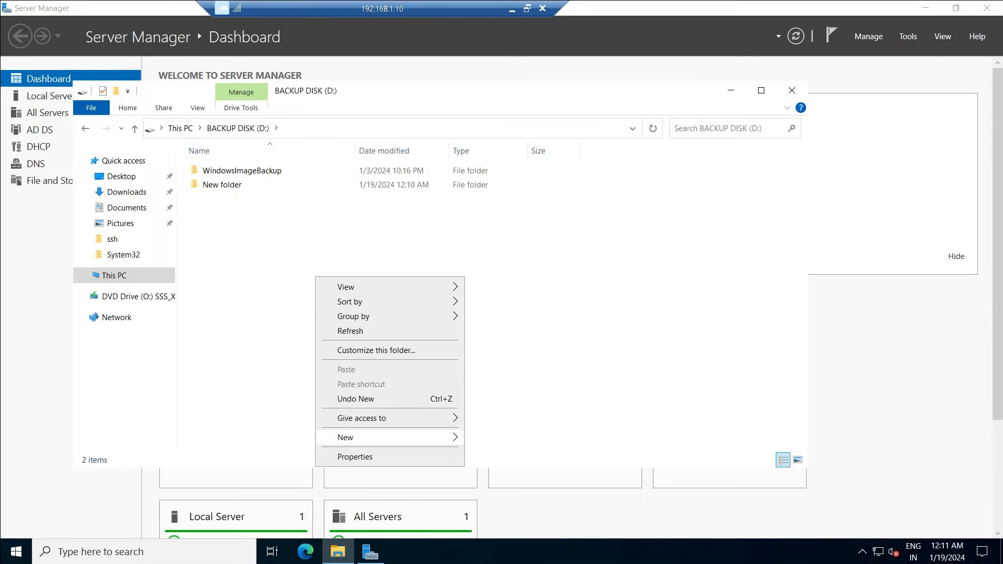
pyautogui.moveTo(366, 437)
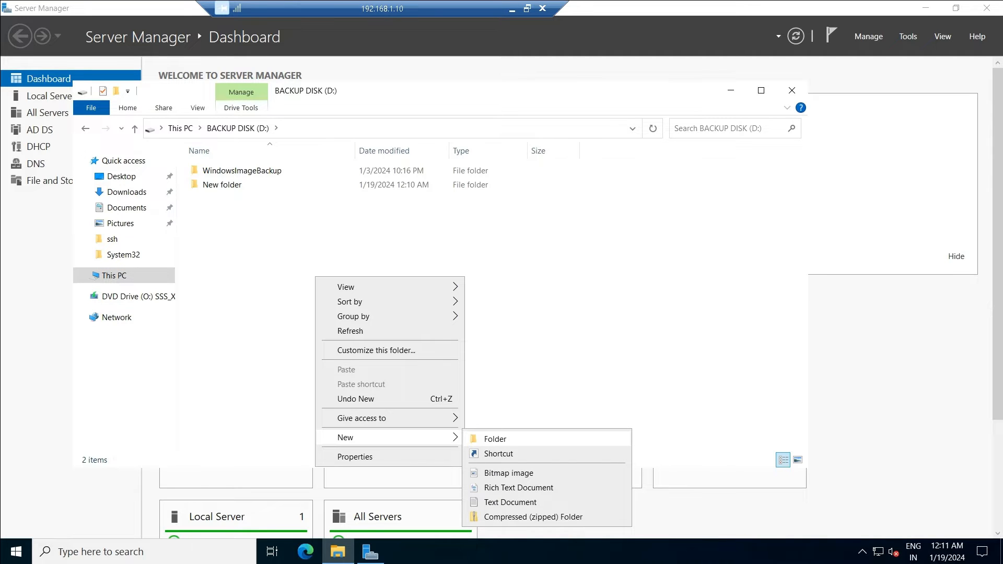
pyautogui.click(225, 185)
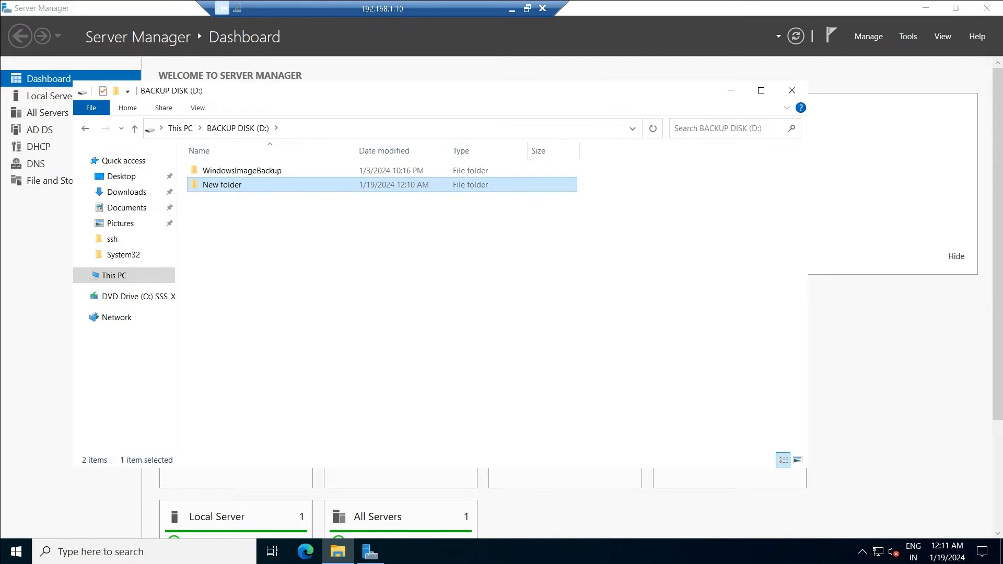
pyautogui.press('F2')
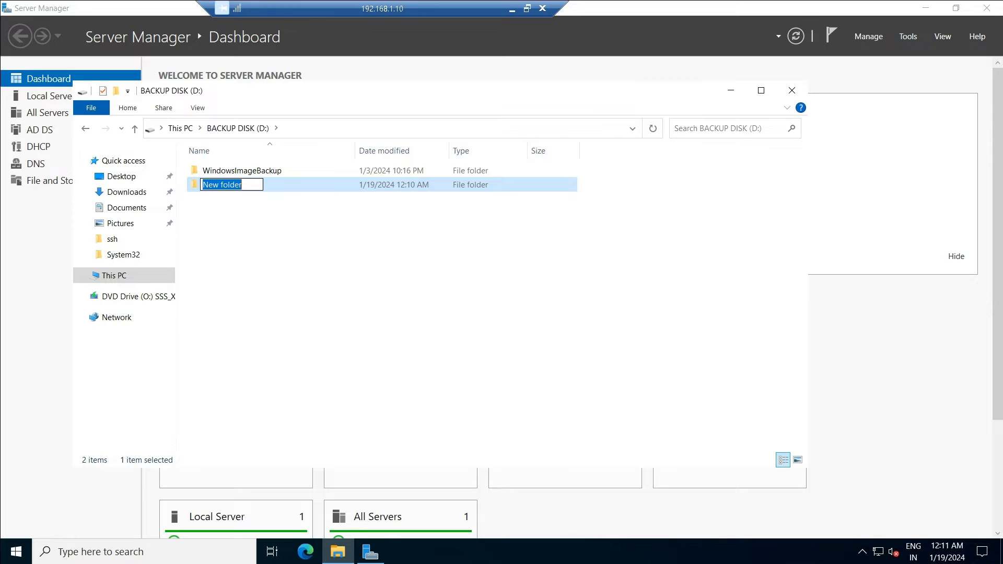
pyautogui.write('Shares')
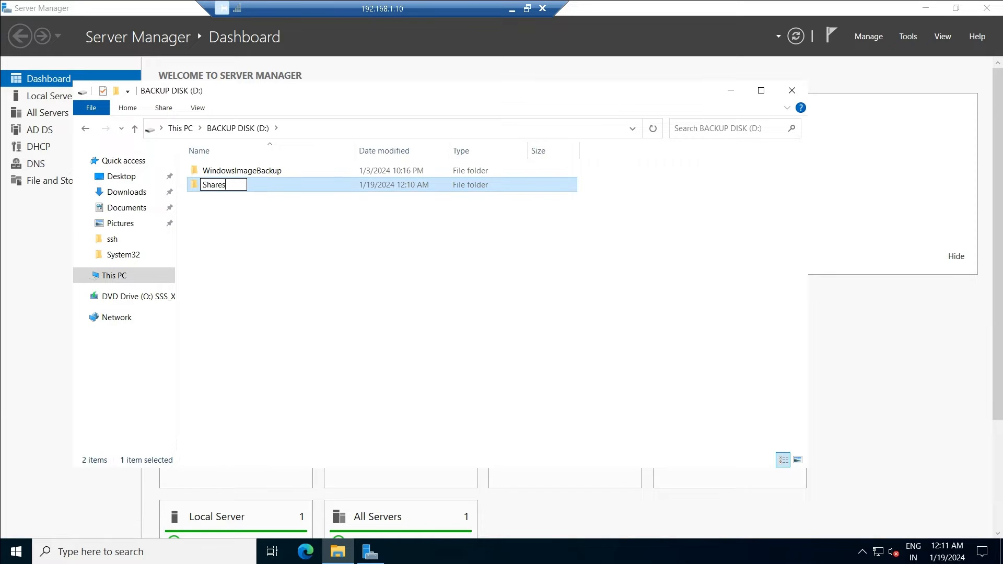
pyautogui.press('Return')
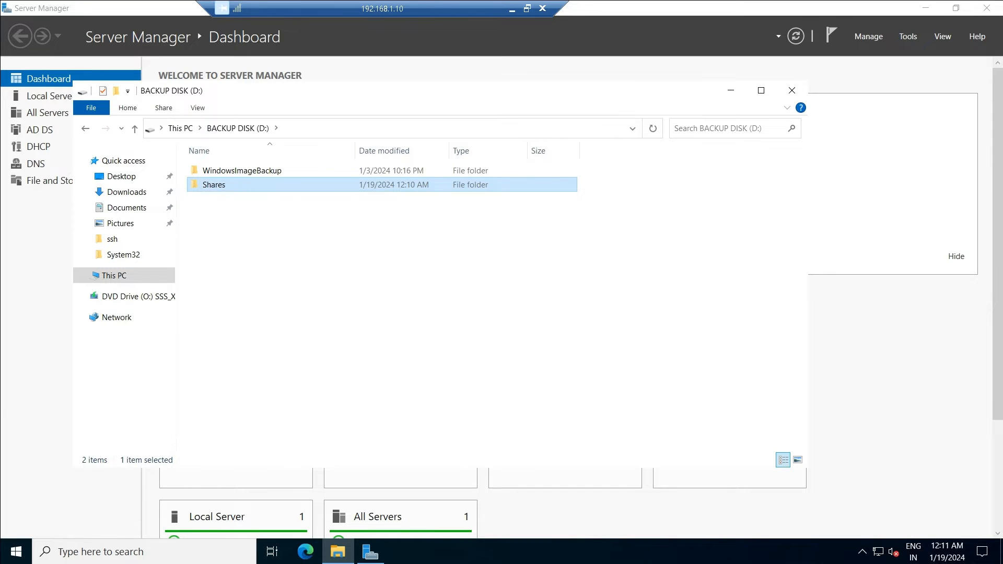
pyautogui.press('Return')
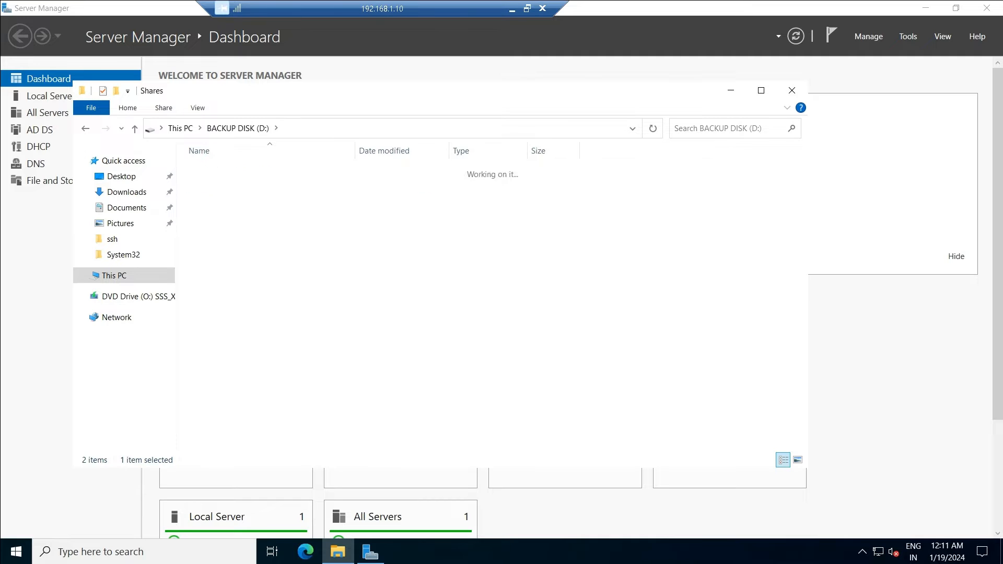
pyautogui.hotkey('alt', 'Left')
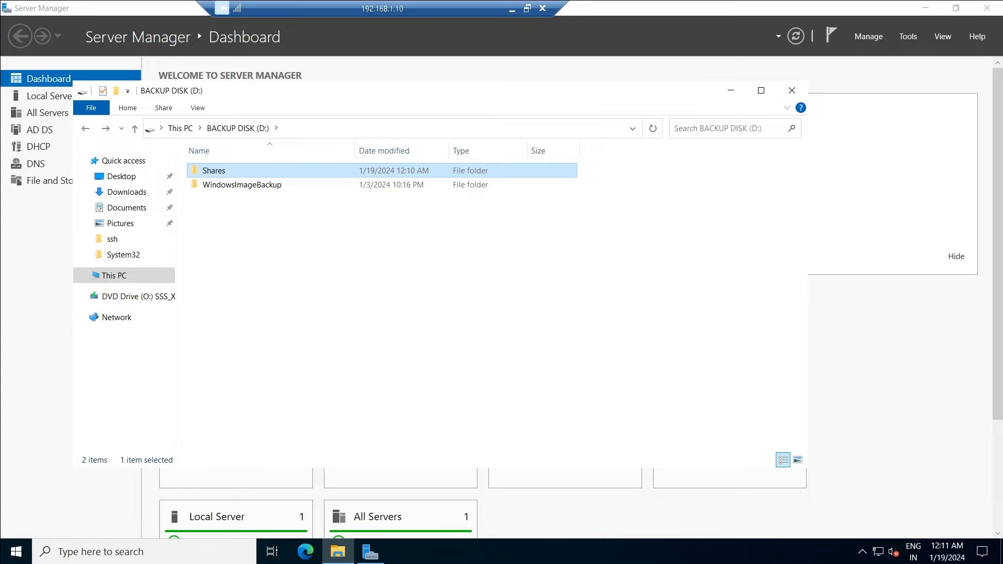
# Switch to the OneNote notes and review the checklist items on the file server role and on the secondary drive and file shares
pyautogui.click(512, 8)
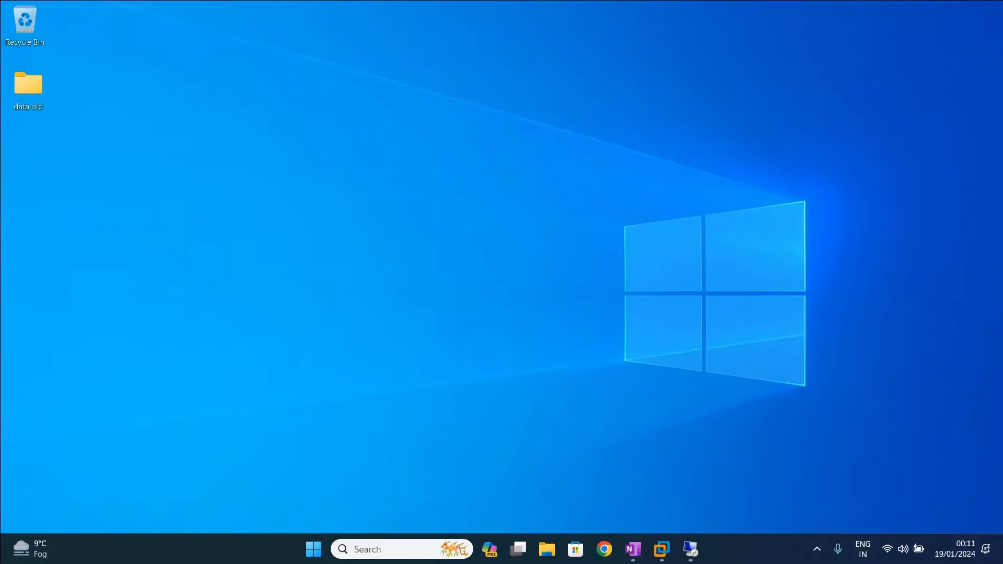
pyautogui.click(633, 549)
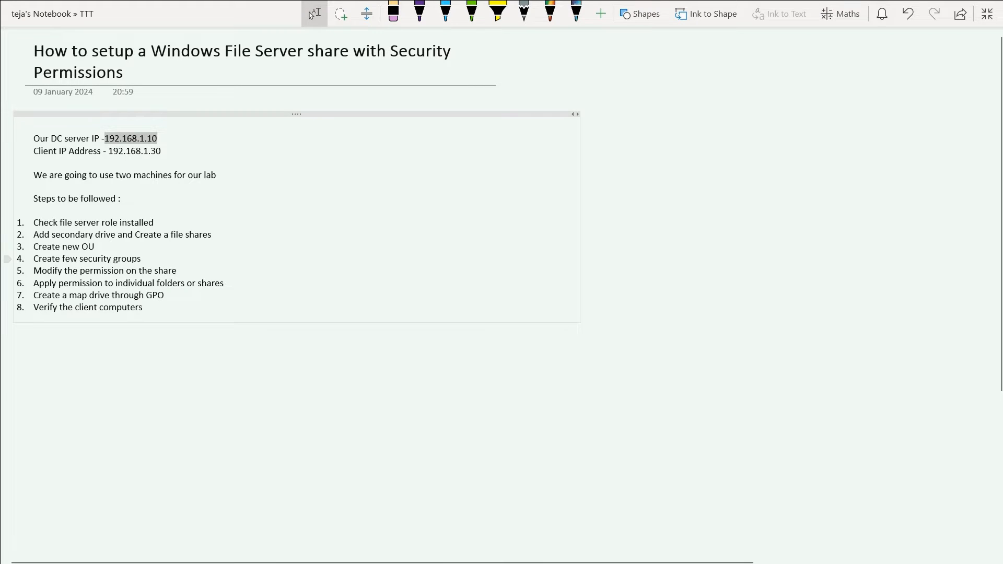
pyautogui.moveTo(156, 222); pyautogui.dragTo(87, 222)
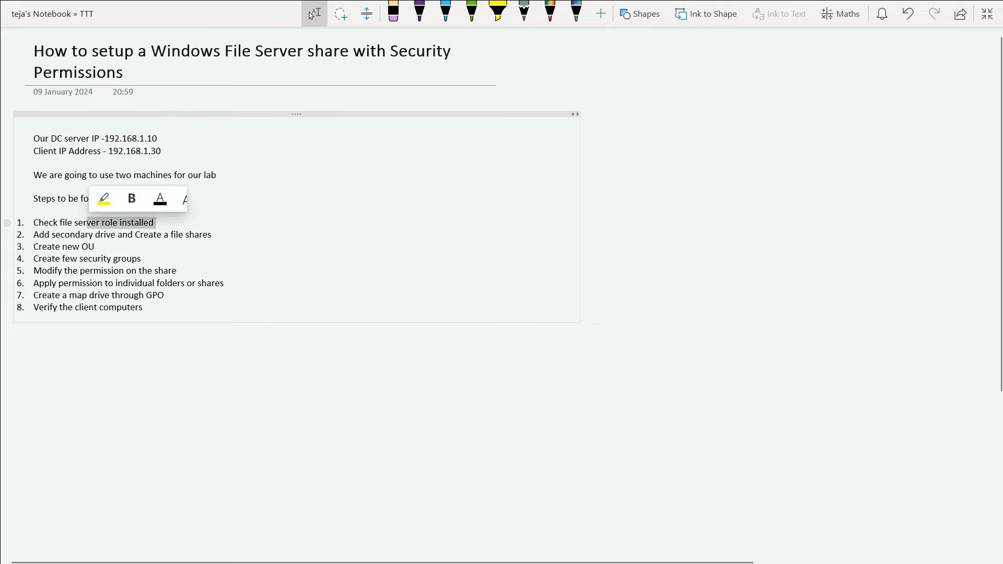
pyautogui.moveTo(34, 235); pyautogui.dragTo(214, 235)
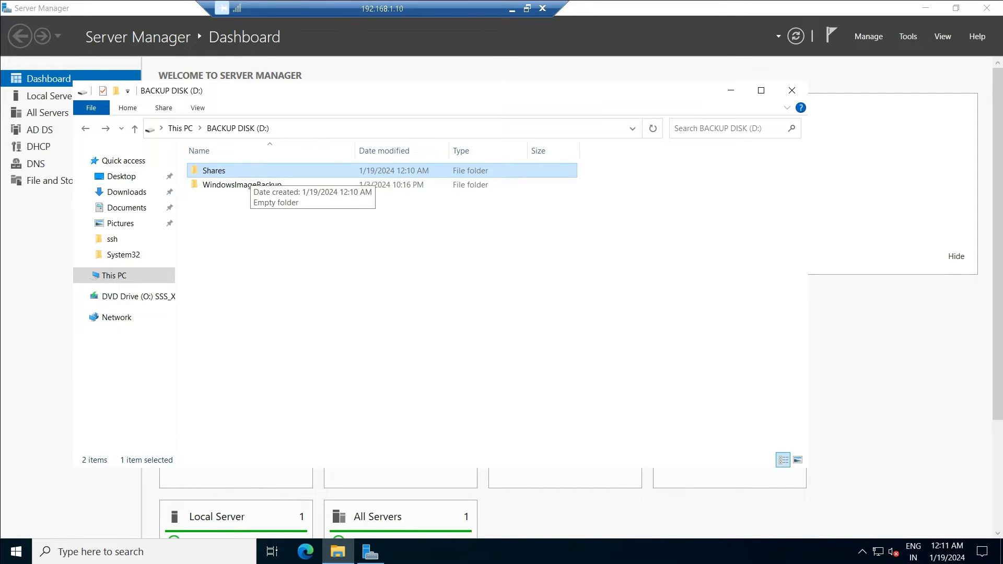
# Enable sharing for the Shares folder on BACKUP DISK (D:) in its advanced sharing settings
pyautogui.rightClick(239, 170)
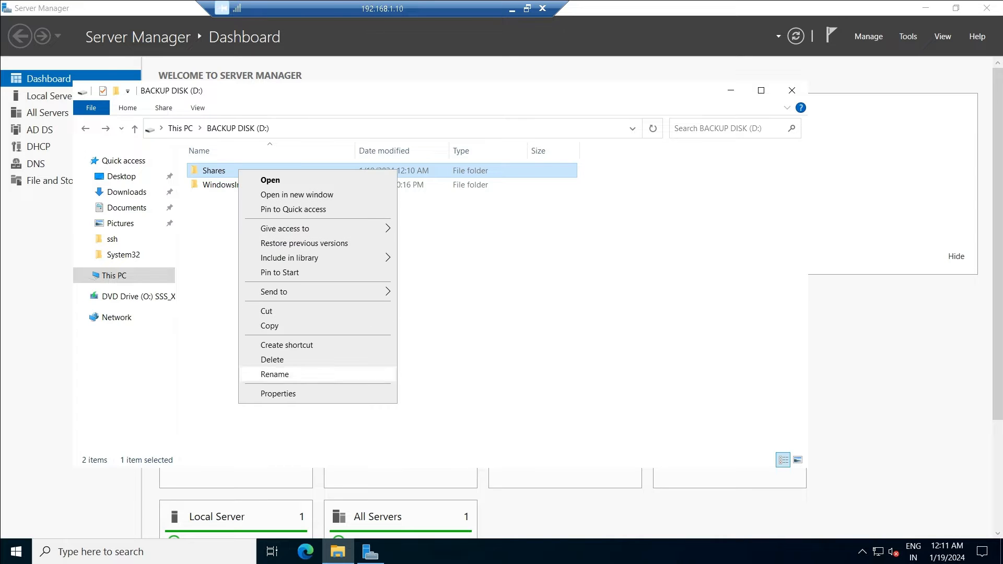
pyautogui.click(278, 394)
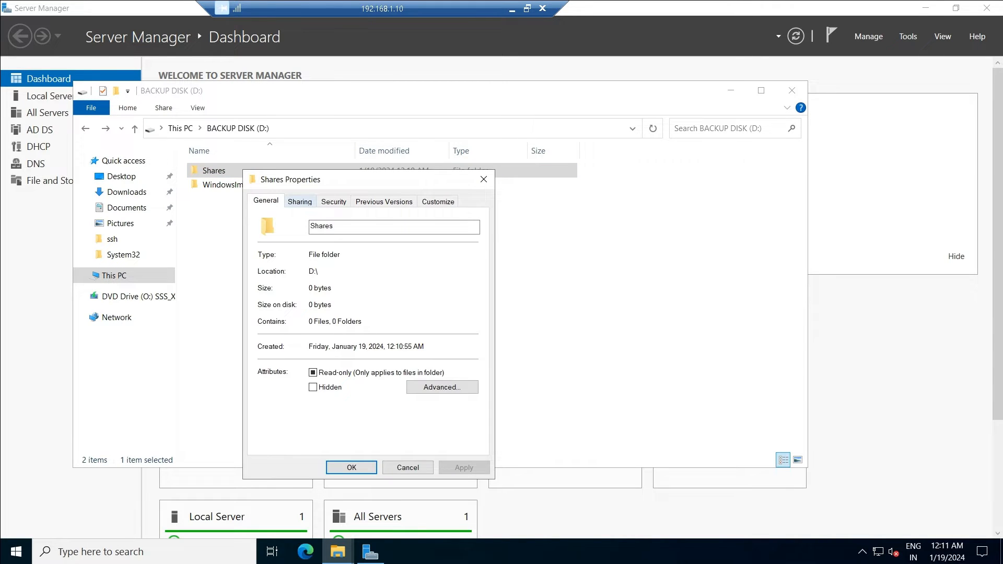
pyautogui.click(299, 201)
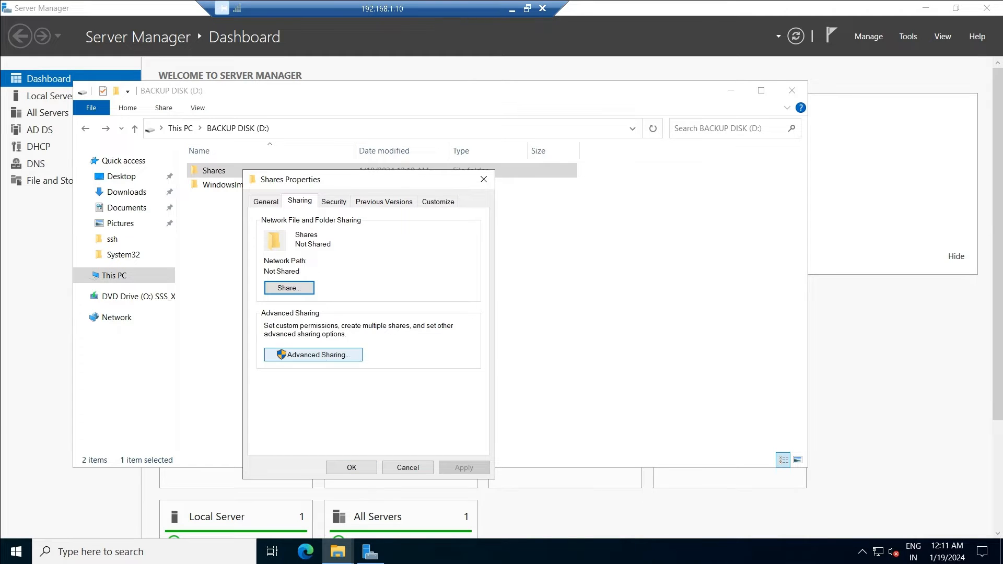
pyautogui.click(313, 355)
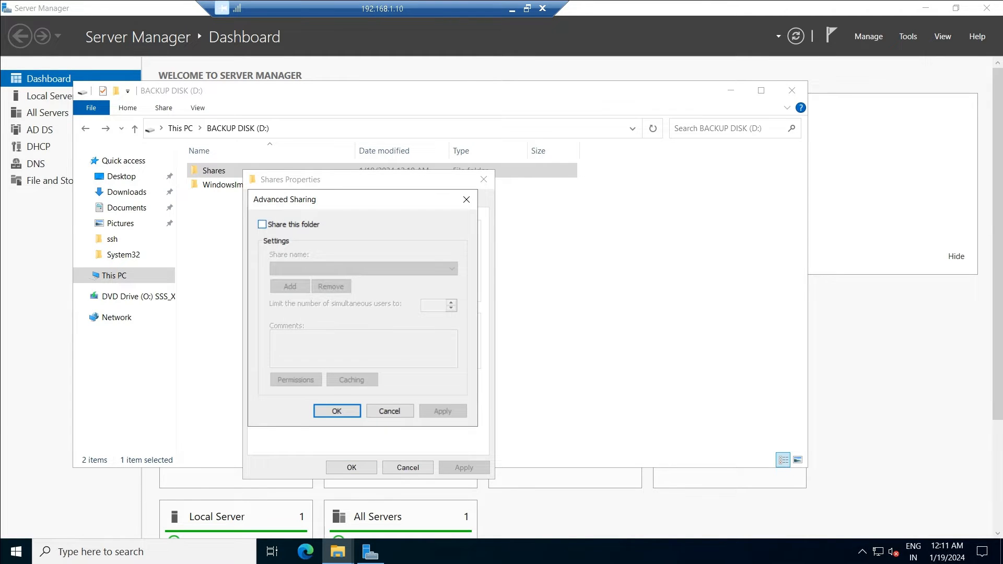
pyautogui.click(261, 225)
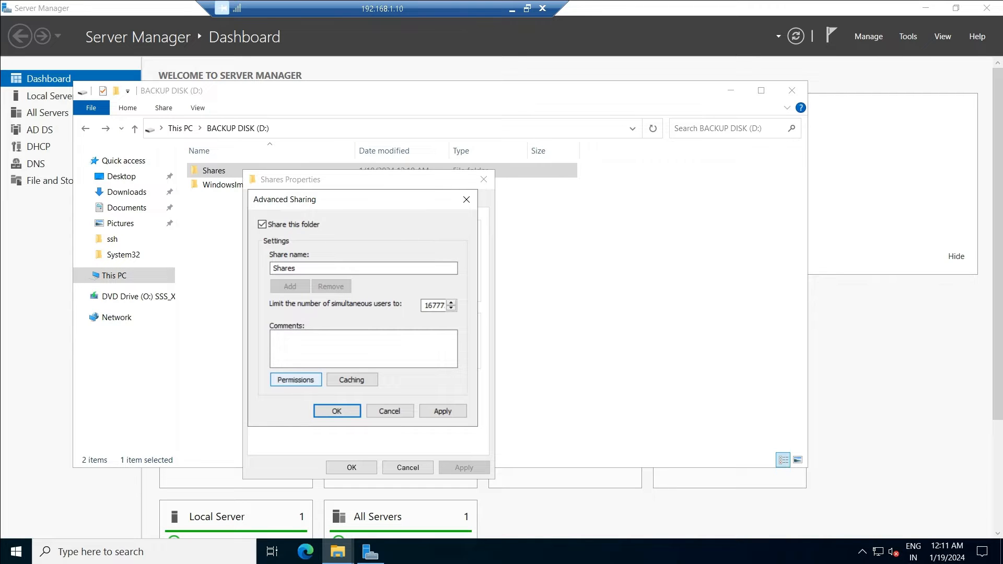
# Allow Everyone Full Control in the share permissions of Shares and apply the advanced sharing settings
pyautogui.click(296, 380)
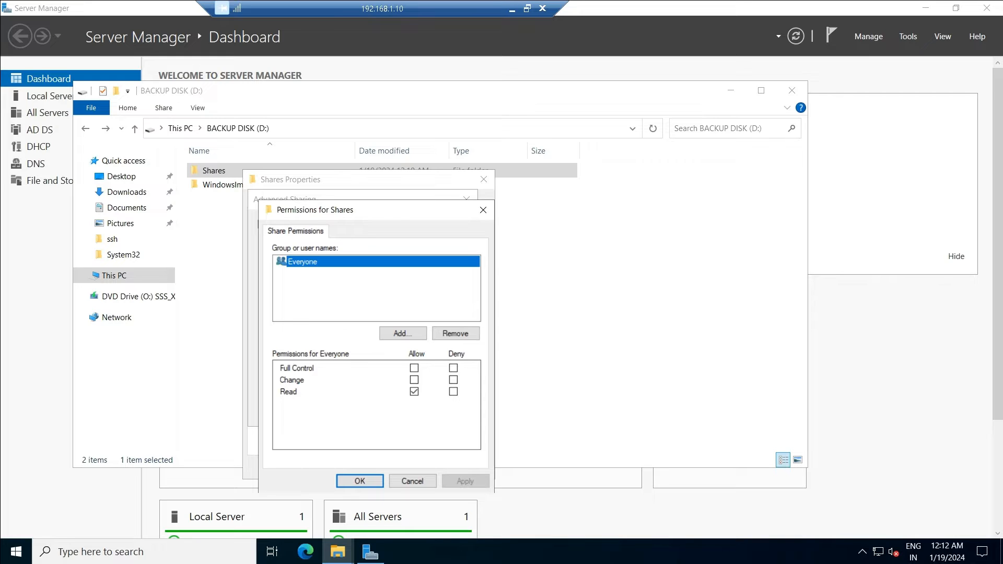
pyautogui.click(414, 367)
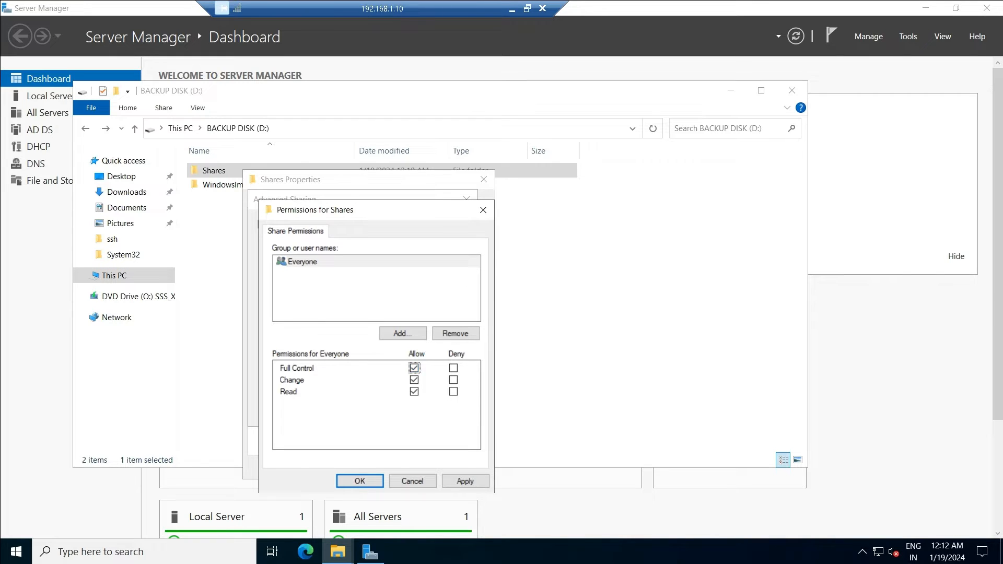
pyautogui.click(465, 481)
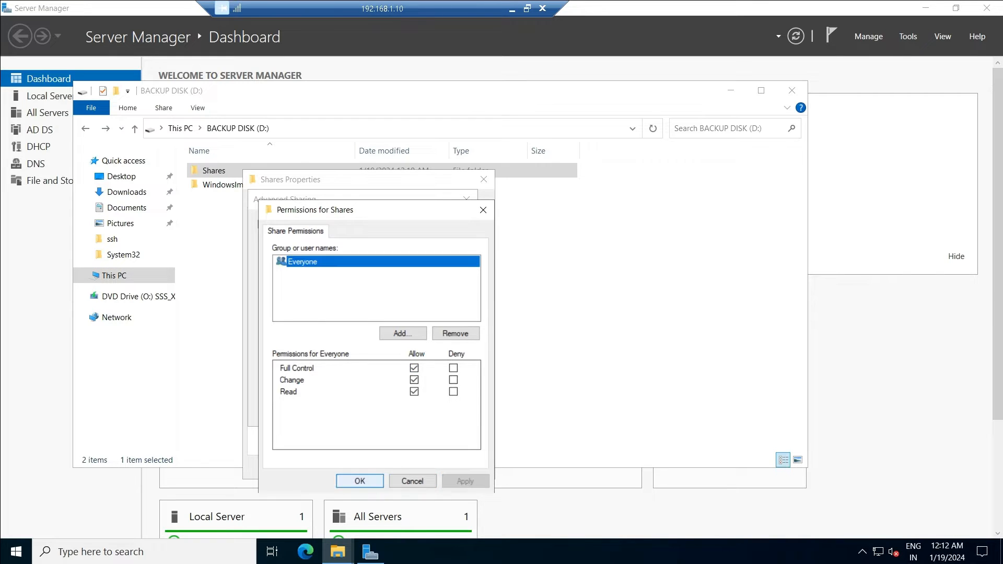
pyautogui.press('Return')
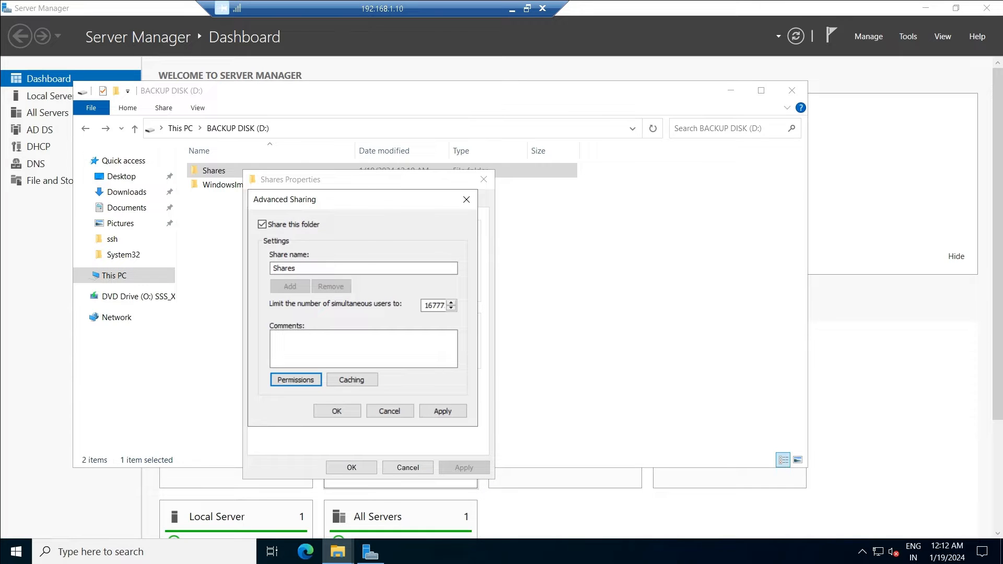
pyautogui.click(443, 411)
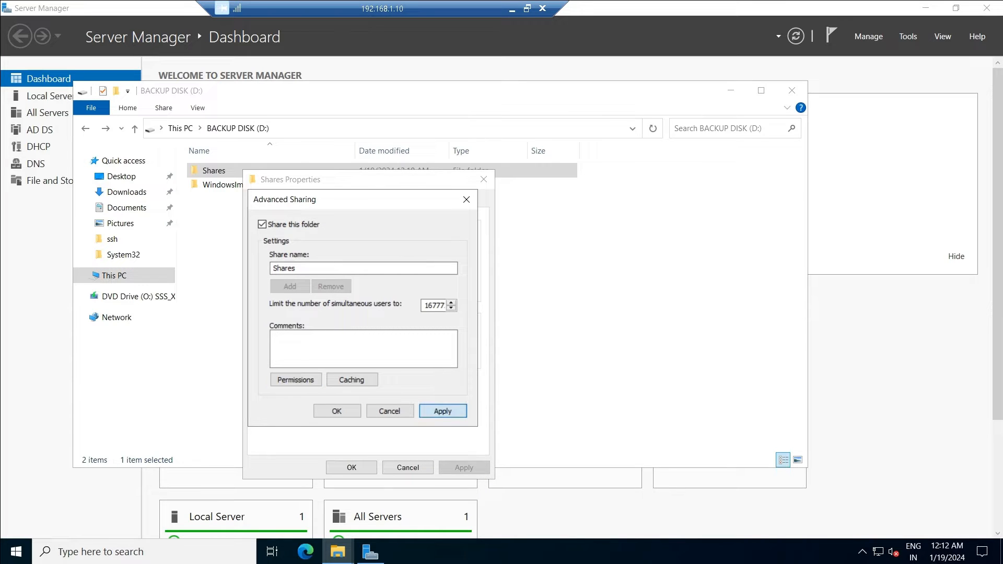
pyautogui.click(337, 411)
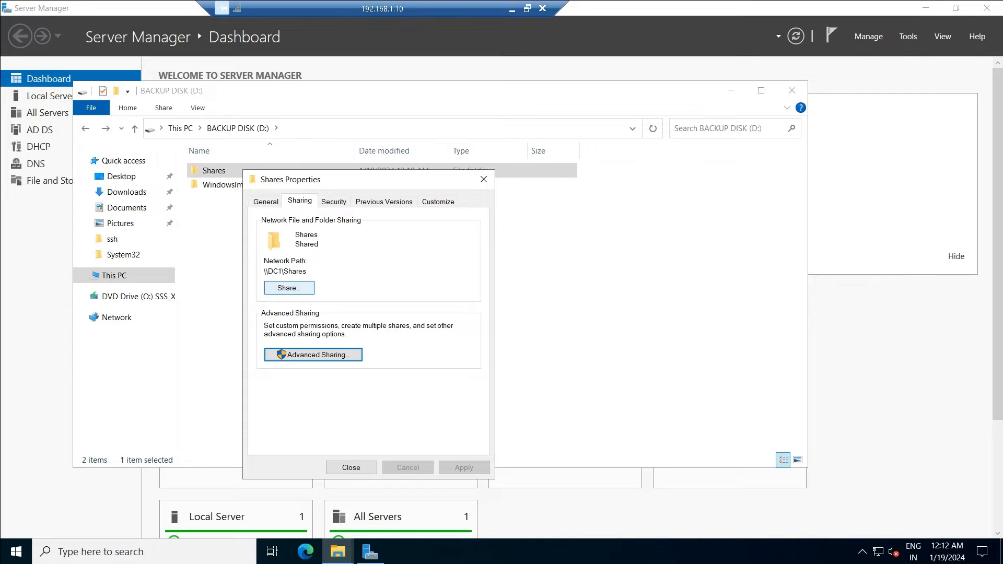
# Recheck the share permissions for Everyone on the Shares folder and close its properties
pyautogui.click(314, 355)
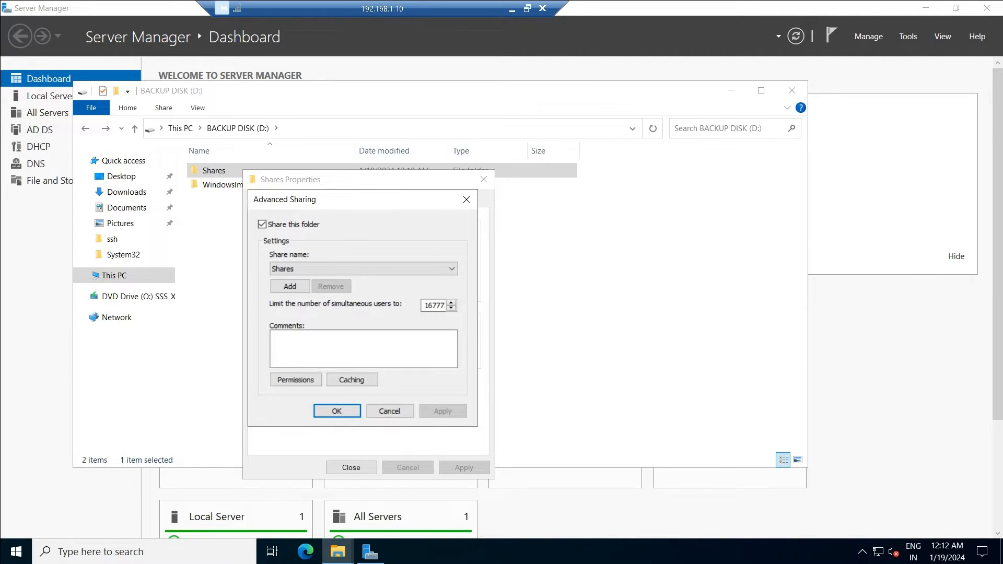
pyautogui.click(296, 380)
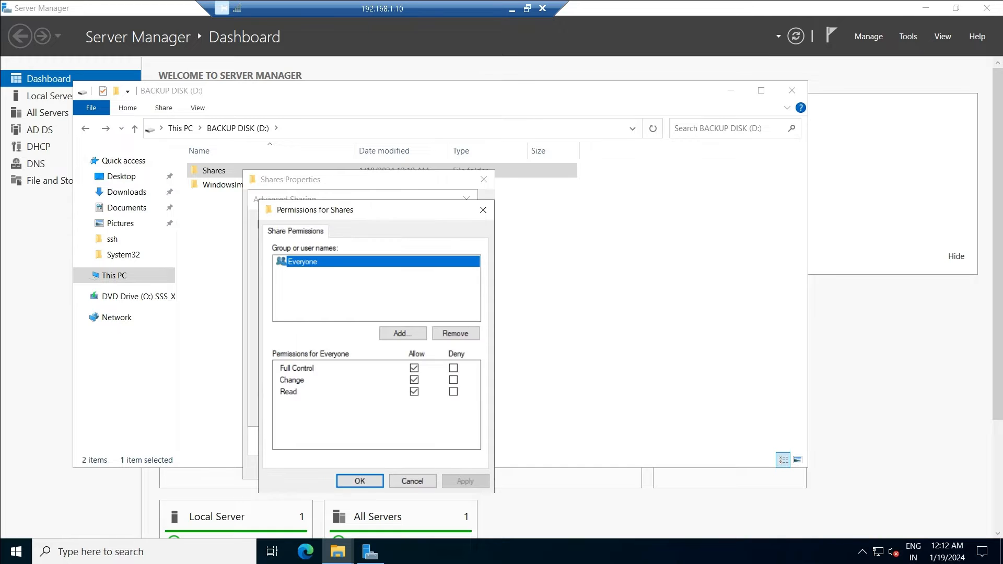
pyautogui.click(359, 481)
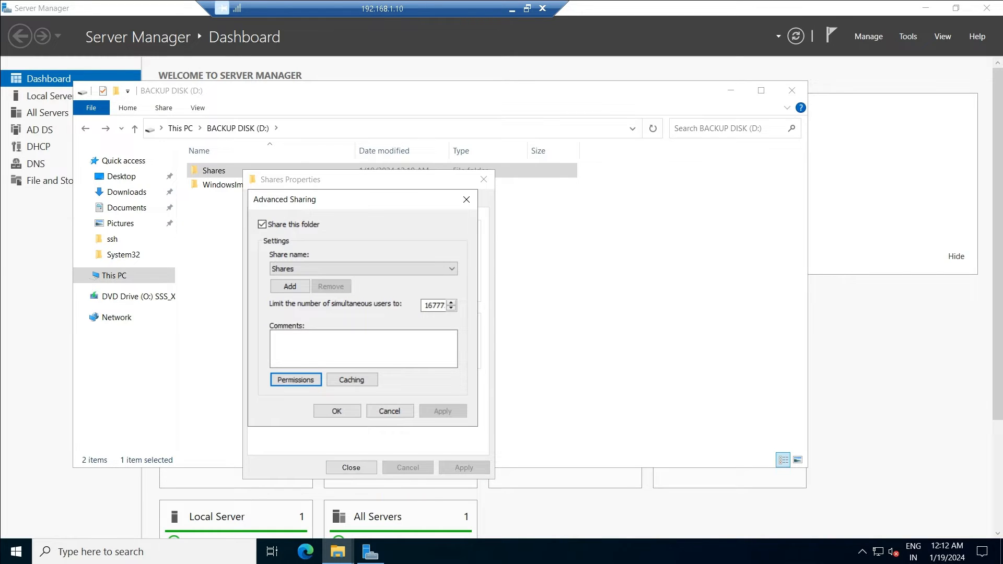
pyautogui.click(336, 411)
pyautogui.click(351, 467)
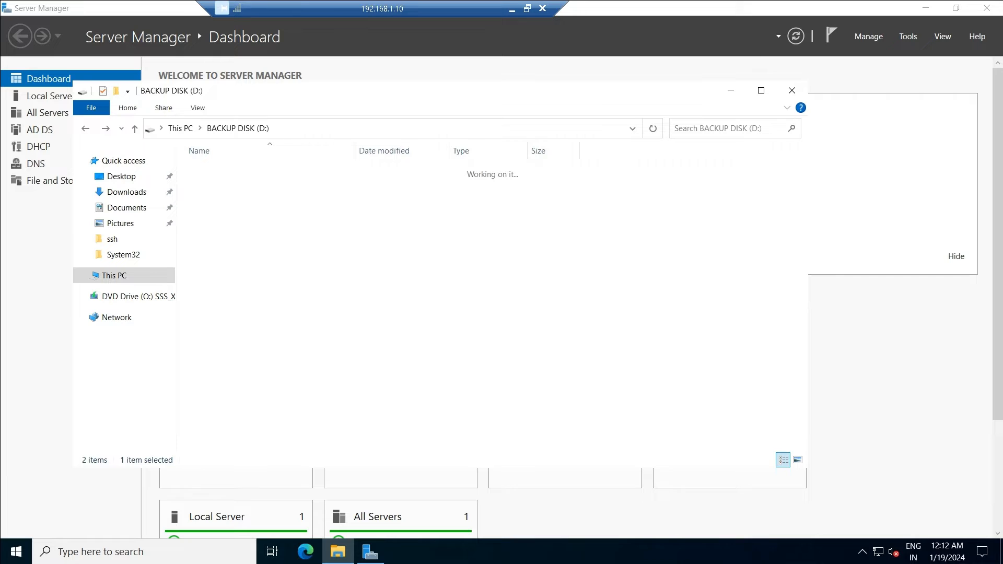
# Create a folder named HR inside the Shares folder
pyautogui.rightClick(310, 218)
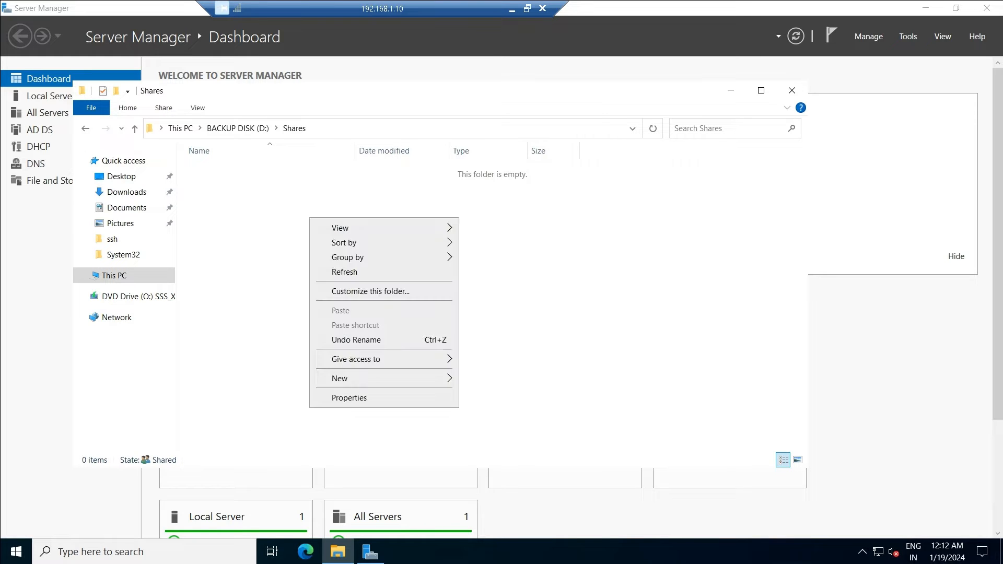
pyautogui.moveTo(387, 378)
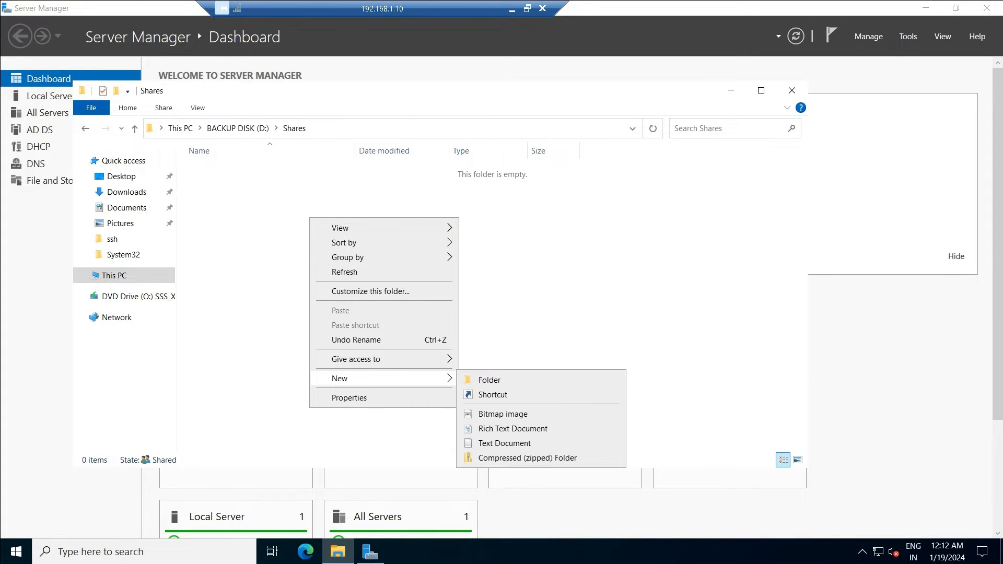
pyautogui.click(489, 380)
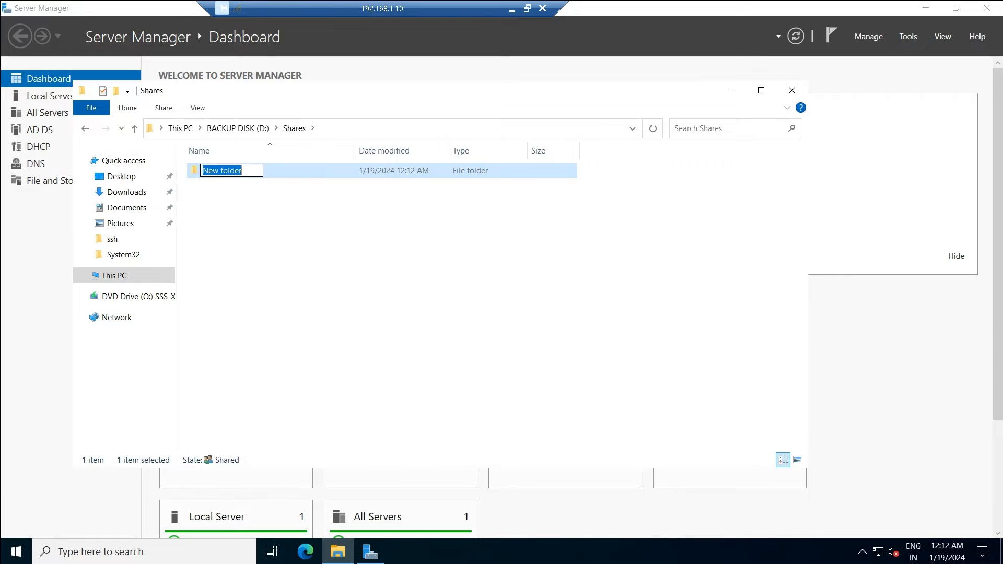
pyautogui.write('HR')
pyautogui.press('Return')
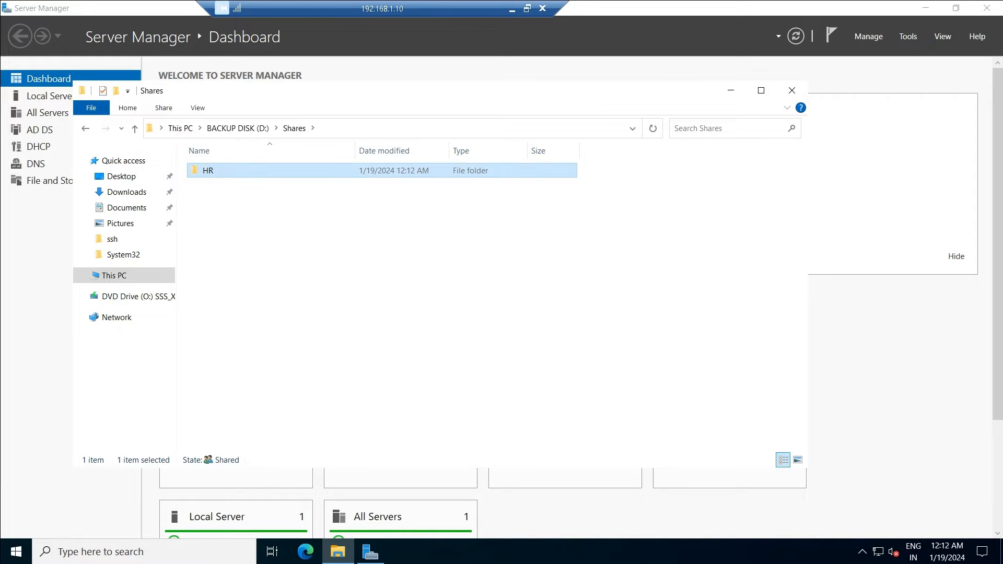
# Create two more folders named IT and Accounts inside the Shares folder
pyautogui.rightClick(353, 291)
pyautogui.press('Escape')
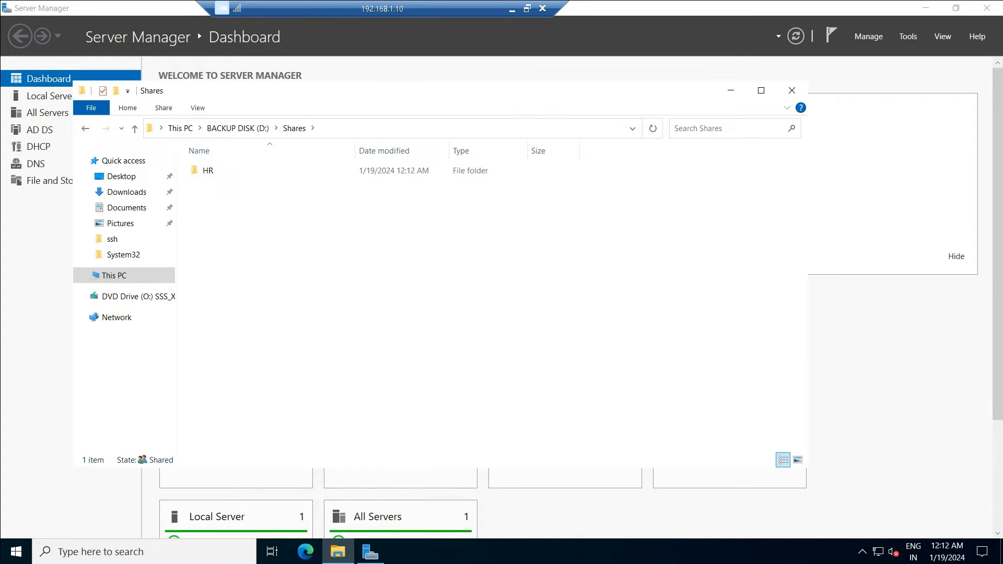
pyautogui.hotkey('ctrl', 'shift', 'n')
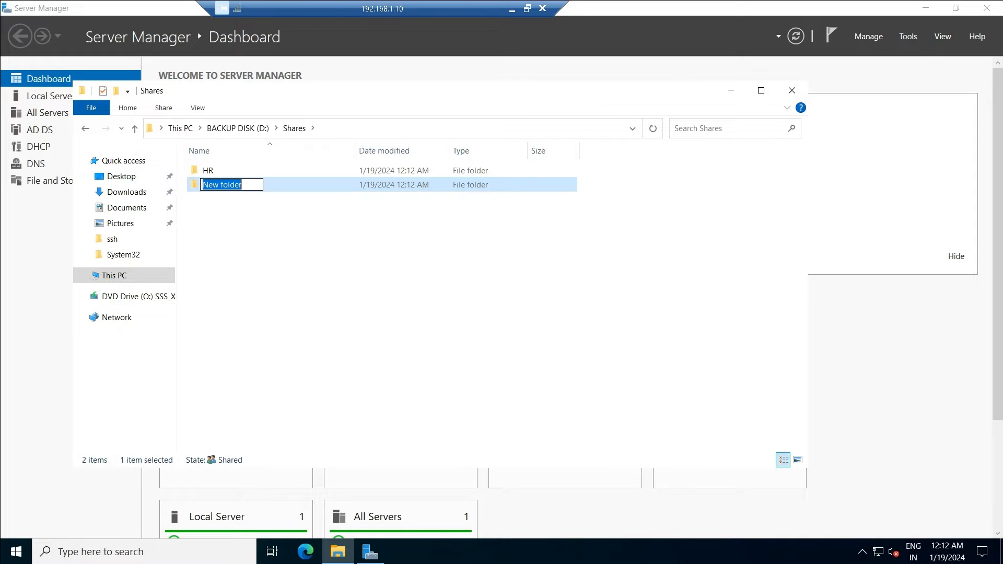
pyautogui.write('IT')
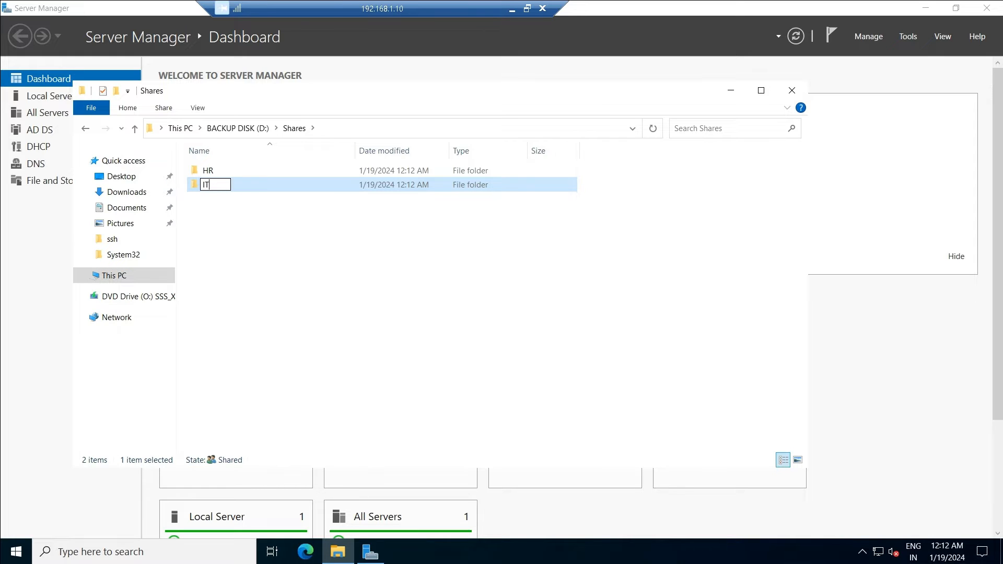
pyautogui.press('Return')
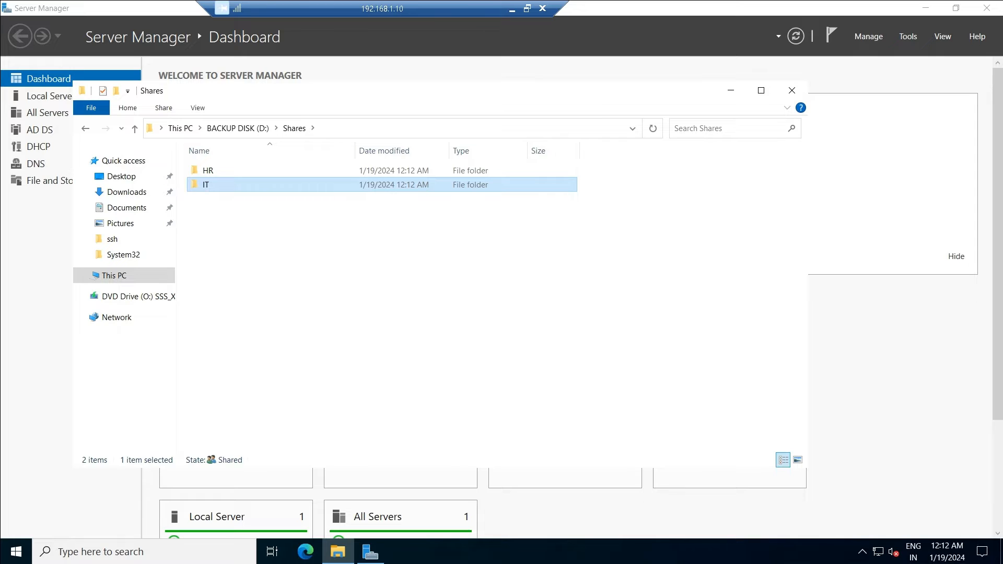
pyautogui.hotkey('ctrl', 'shift', 'n')
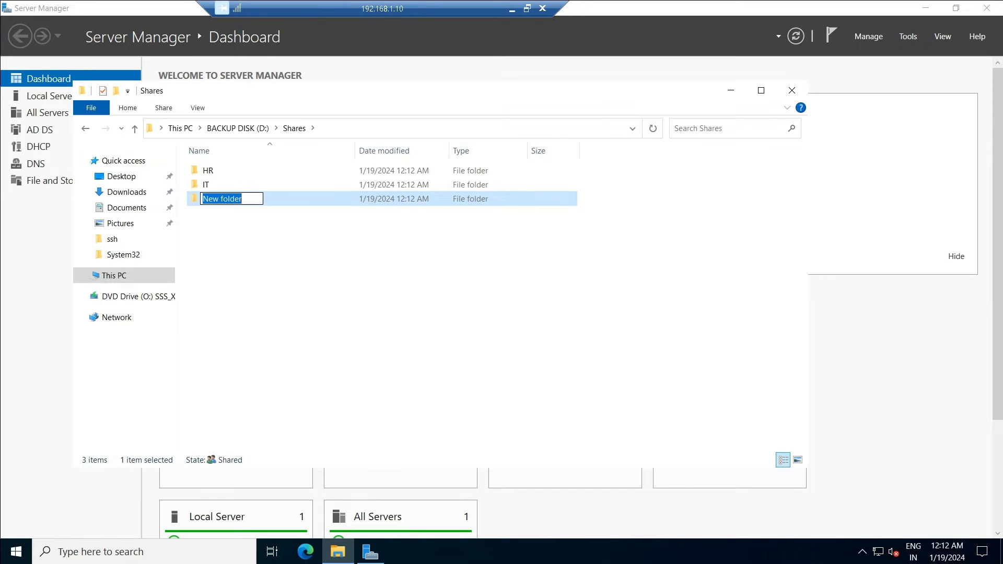
pyautogui.write('Accounts')
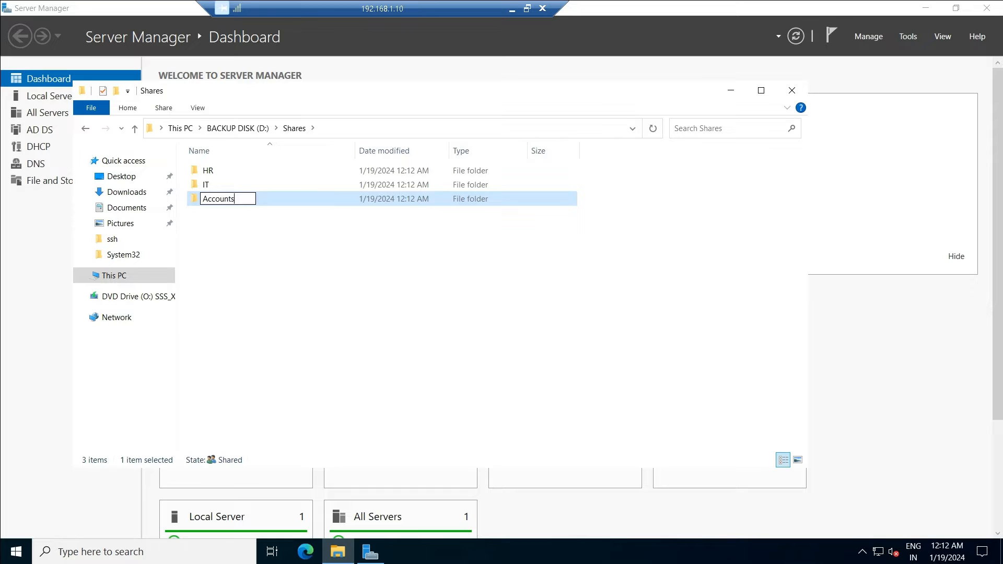
pyautogui.press('Return')
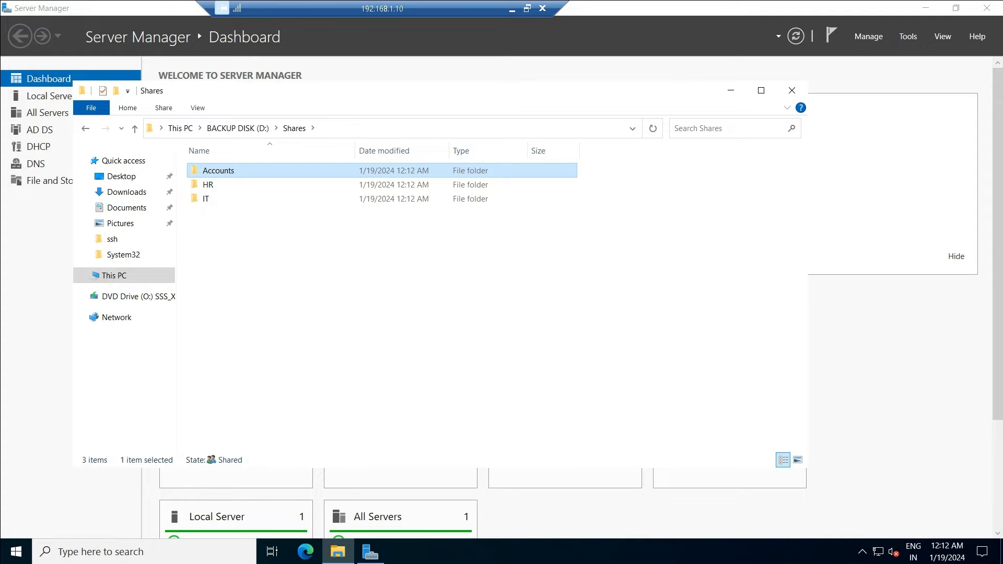
# Create a fourth folder named Marketing inside the Shares folder
pyautogui.hotkey('ctrl', 'shift', 'n')
pyautogui.write('dsSDD')
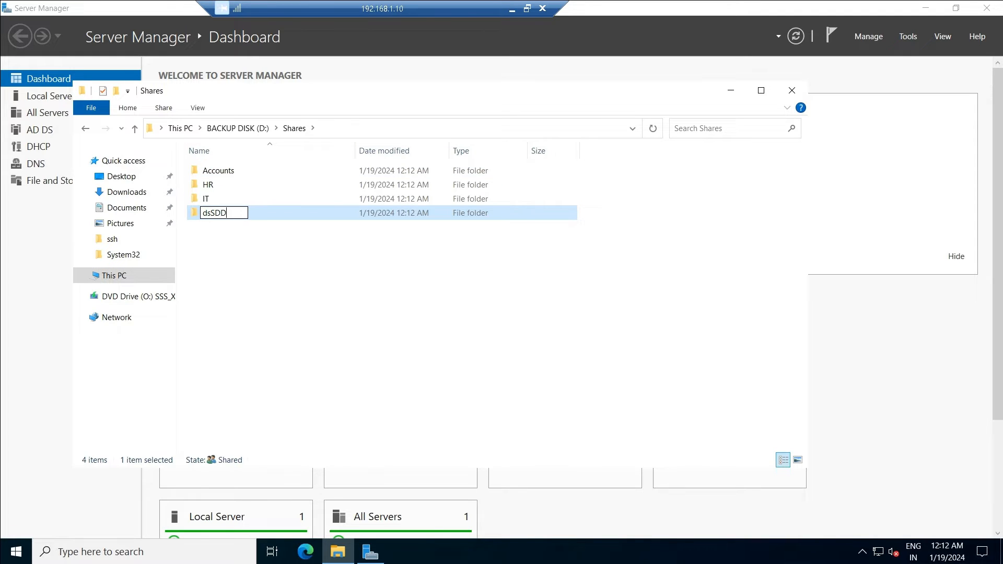
pyautogui.press('BackSpace')
pyautogui.press('BackSpace')
pyautogui.press('BackSpace')
pyautogui.press('BackSpace')
pyautogui.press('BackSpace')
pyautogui.write('Marketing')
pyautogui.press('Return')
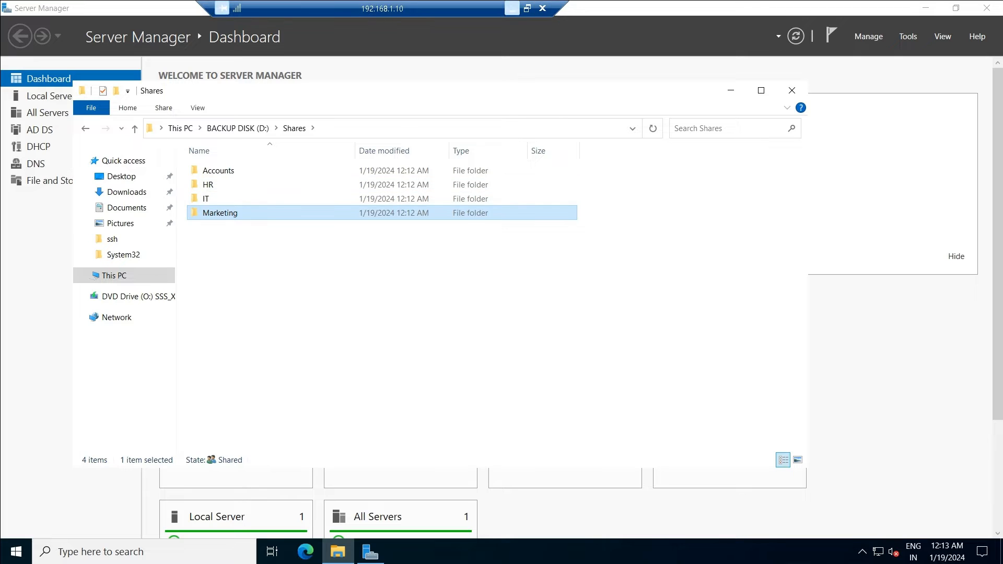
# Switch to the OneNote notes, review the checklist item on creating a new OU, and return to the remote server session
pyautogui.click(512, 9)
pyautogui.click(632, 549)
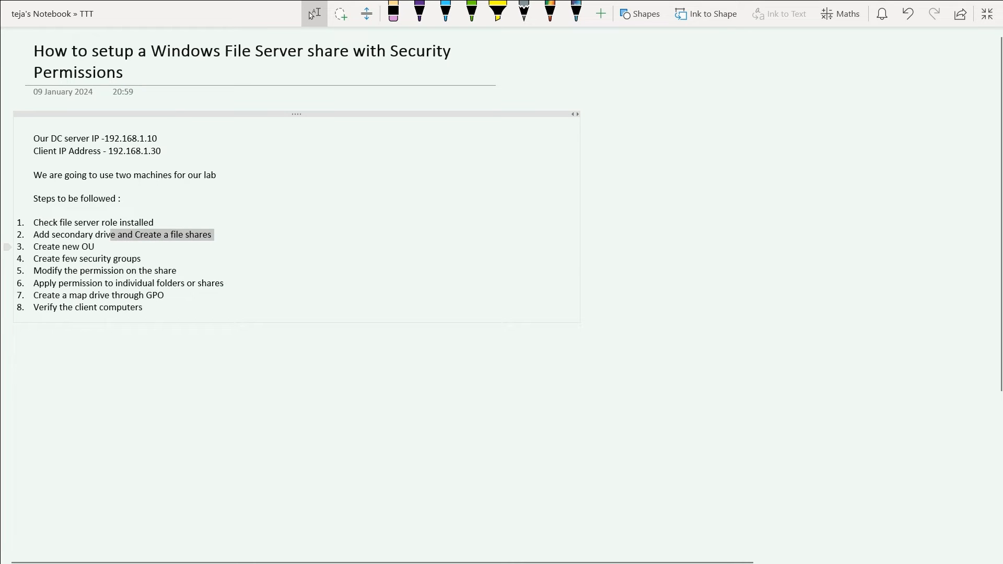
pyautogui.moveTo(96, 247); pyautogui.dragTo(32, 245)
pyautogui.moveTo(633, 563)
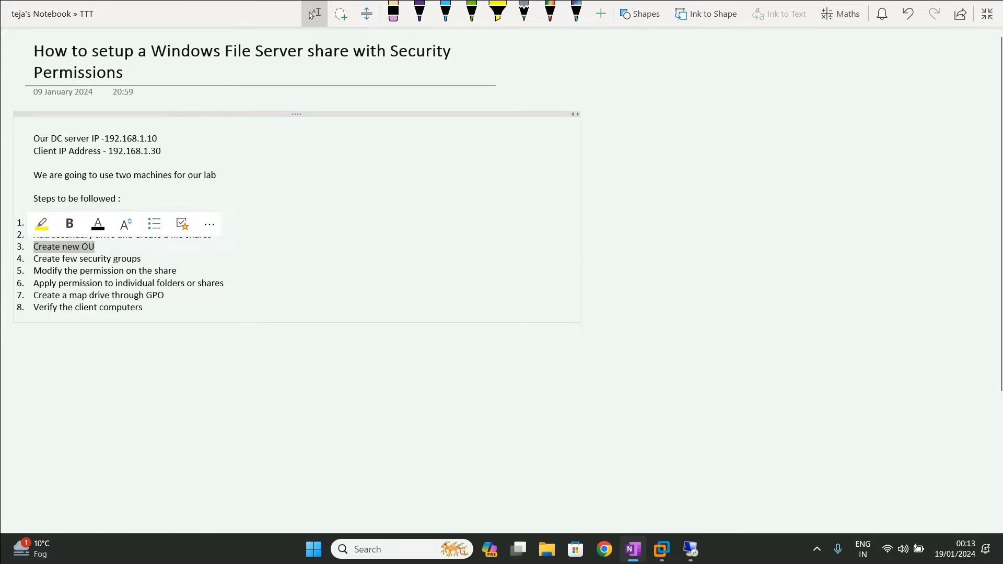
pyautogui.hotkey('alt', 'Tab')
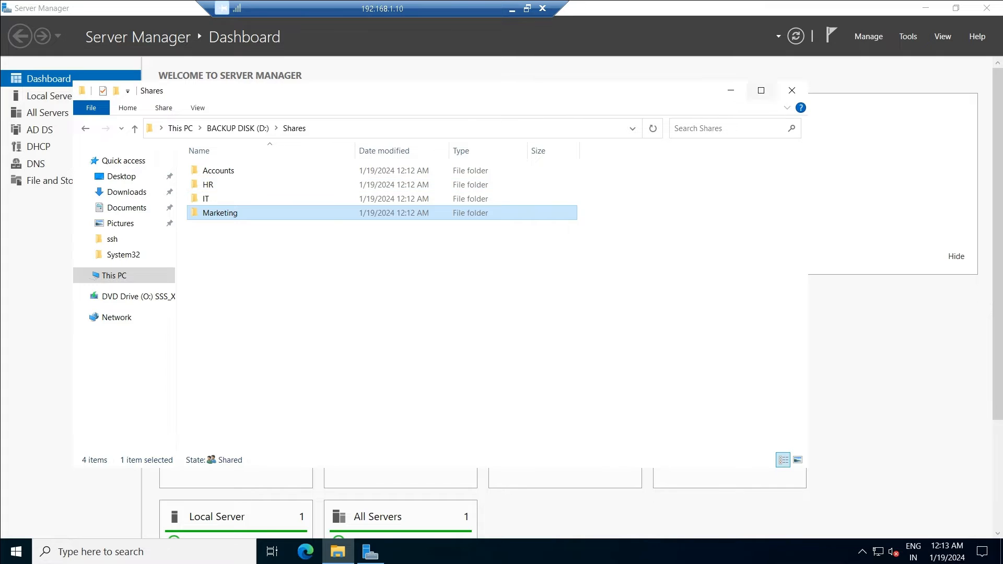
# Minimize the Shares folder window and open Active Directory Users and Computers by running dsa.msc
pyautogui.click(731, 90)
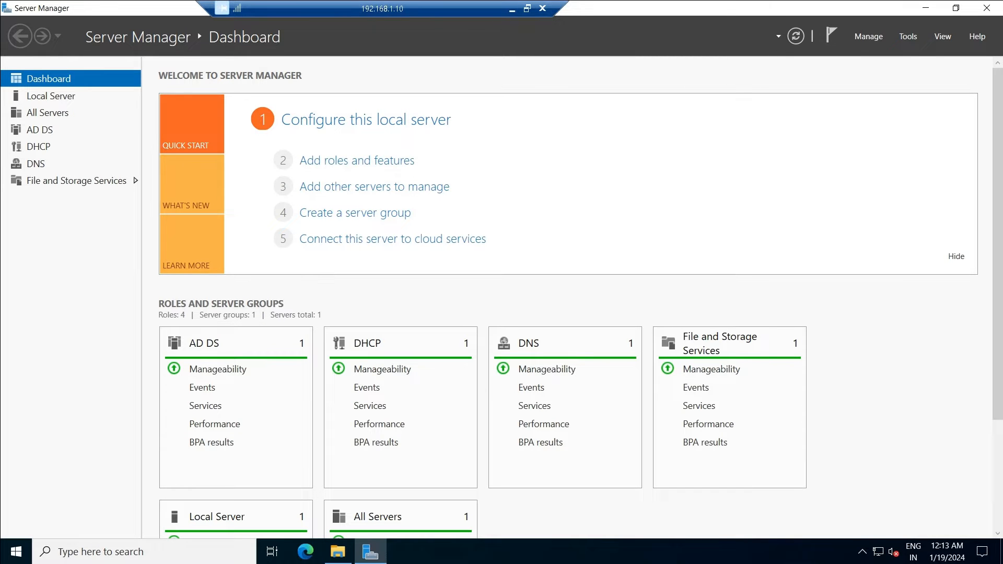
pyautogui.click(100, 552)
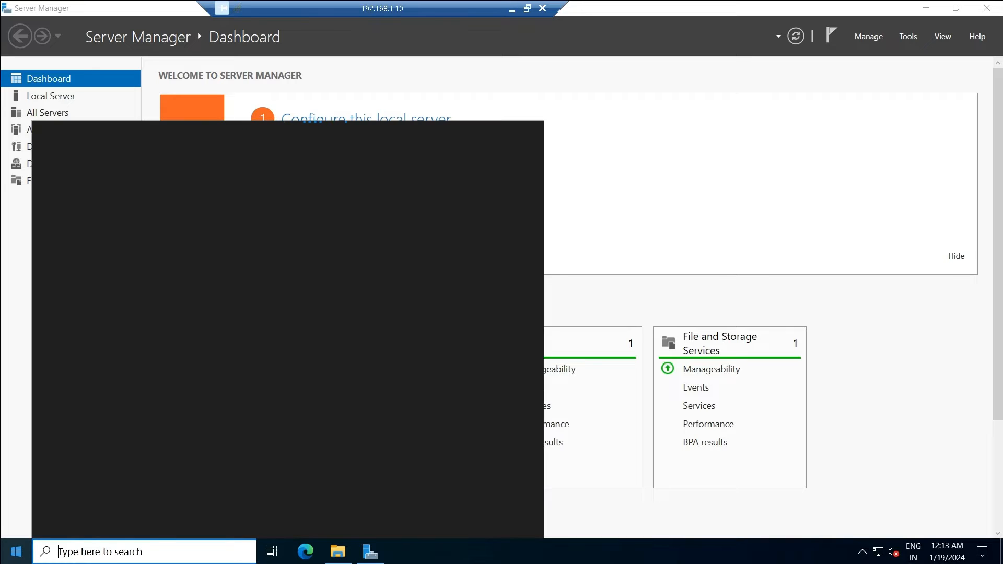
pyautogui.click(16, 551)
pyautogui.rightClick(16, 552)
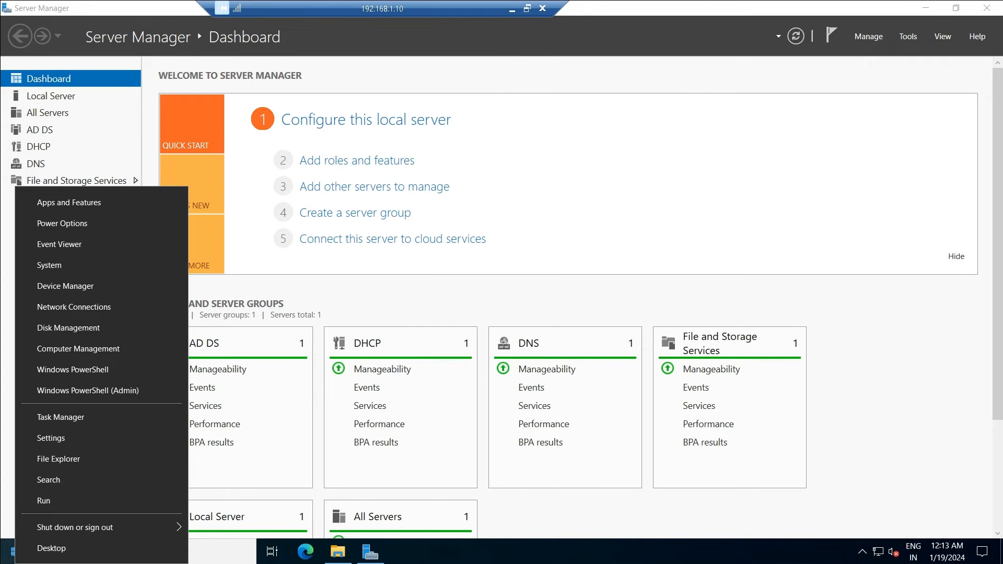
pyautogui.click(43, 500)
pyautogui.write('dsa')
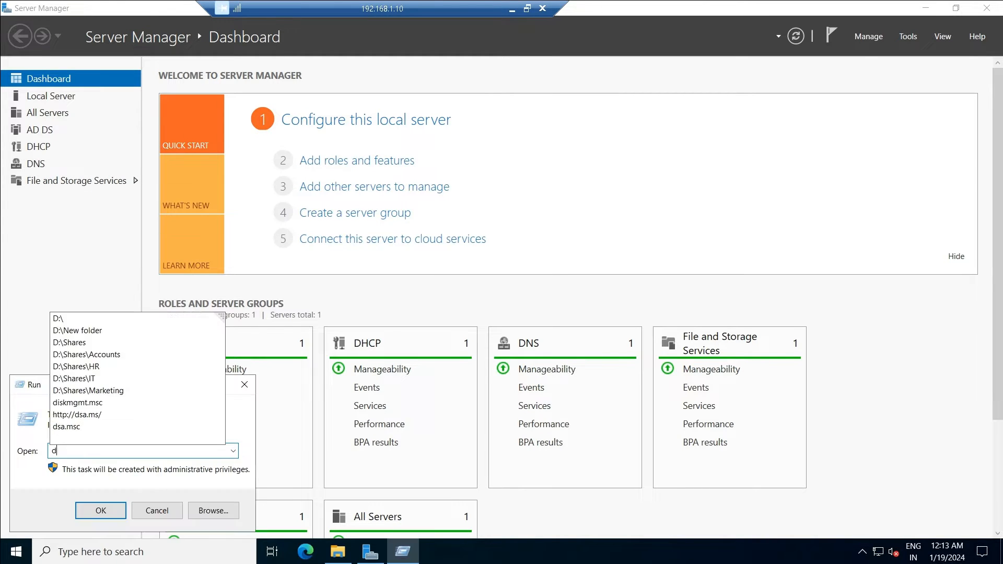
pyautogui.press('Down')
pyautogui.press('Down')
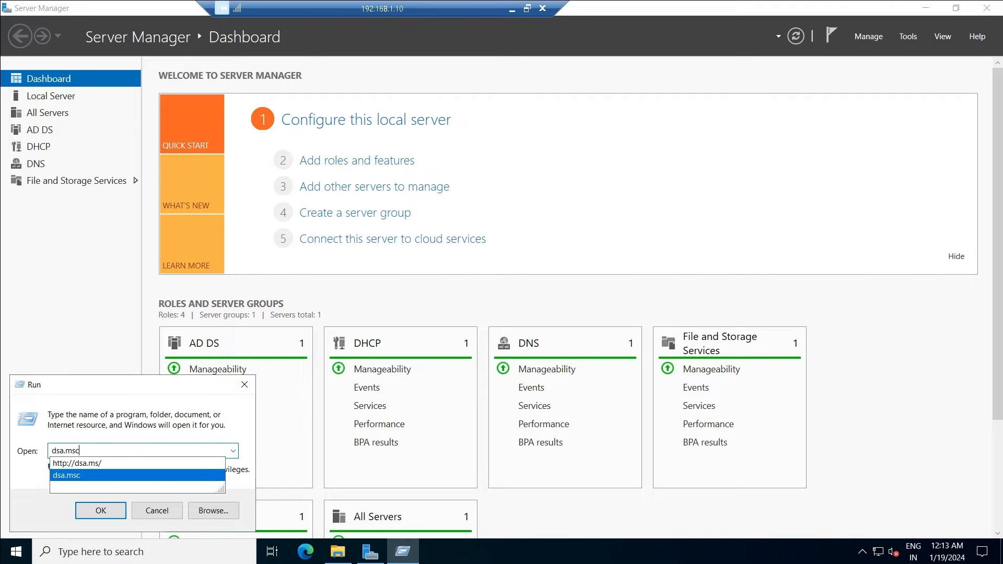
pyautogui.press('Return')
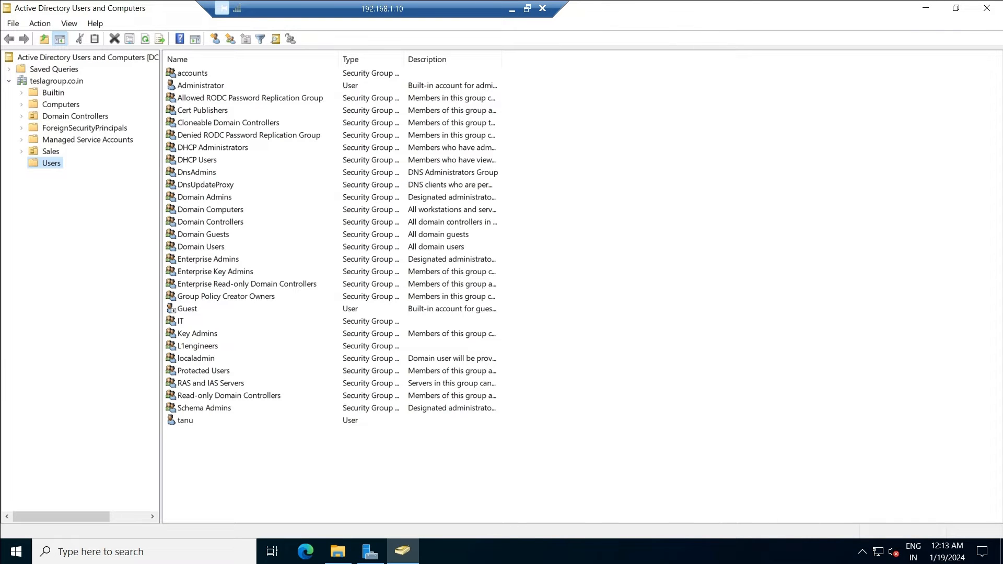
# Create an organizational unit named Shared Folders directly under the teslagroup.co.in domain, protected from accidental deletion
pyautogui.click(56, 81)
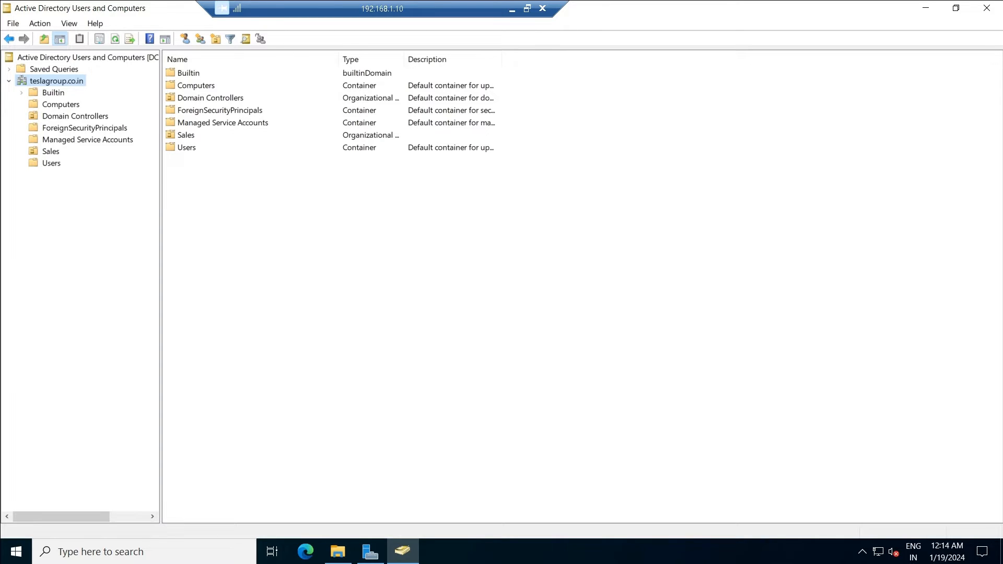
pyautogui.rightClick(48, 84)
pyautogui.moveTo(84, 184)
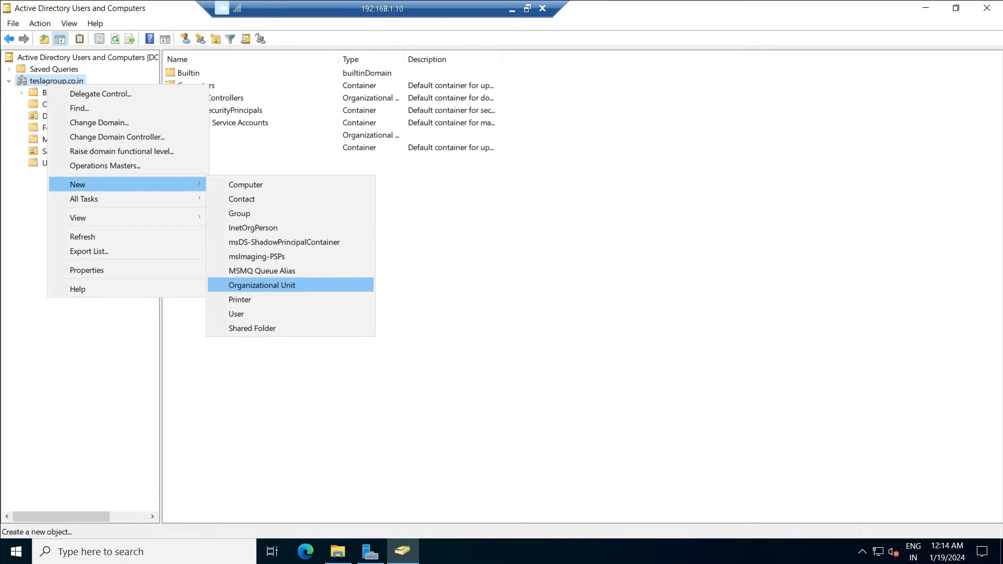
pyautogui.click(262, 285)
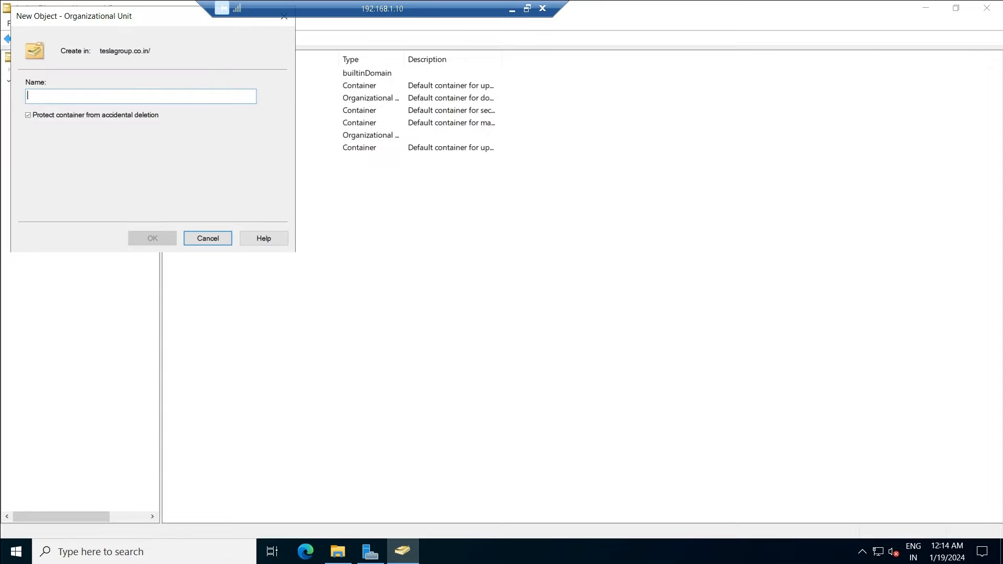
pyautogui.write('S')
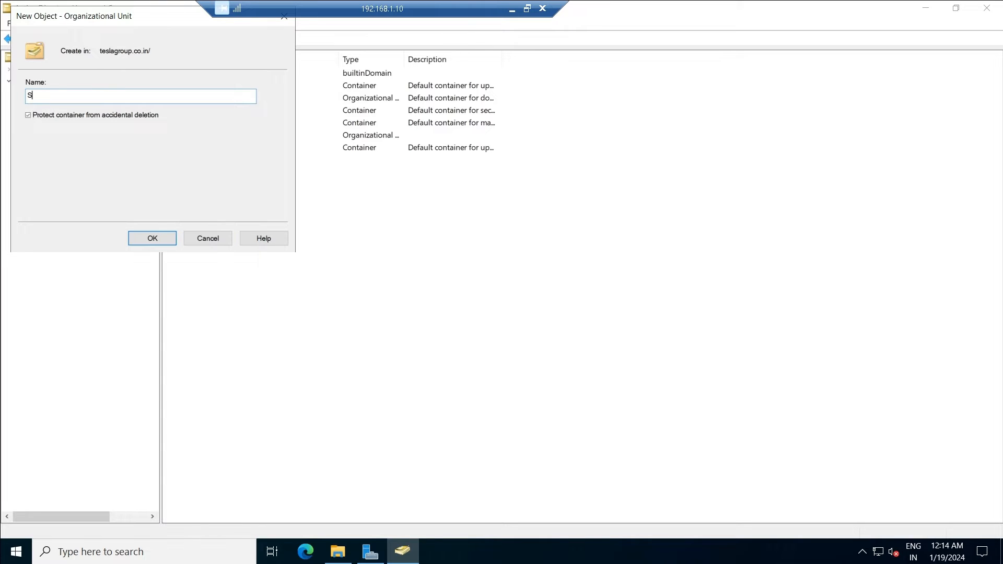
pyautogui.write('hre')
pyautogui.press('BackSpace')
pyautogui.press('BackSpace')
pyautogui.write('ared Folders OU')
pyautogui.press('BackSpace')
pyautogui.press('BackSpace')
pyautogui.press('BackSpace')
pyautogui.press('Return')
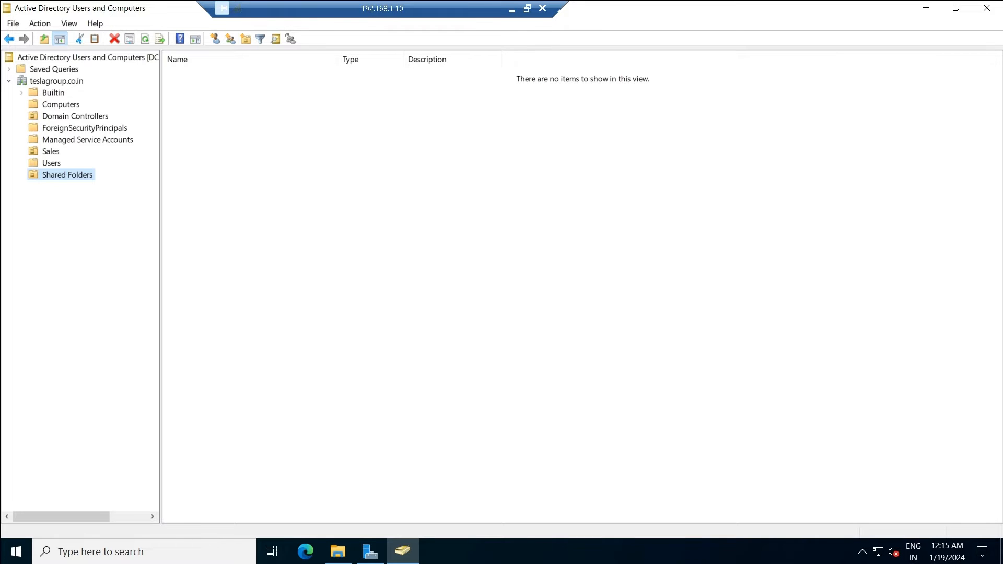
# Create a global security group named SF-Administration in the Shared Folders organizational unit
pyautogui.rightClick(312, 121)
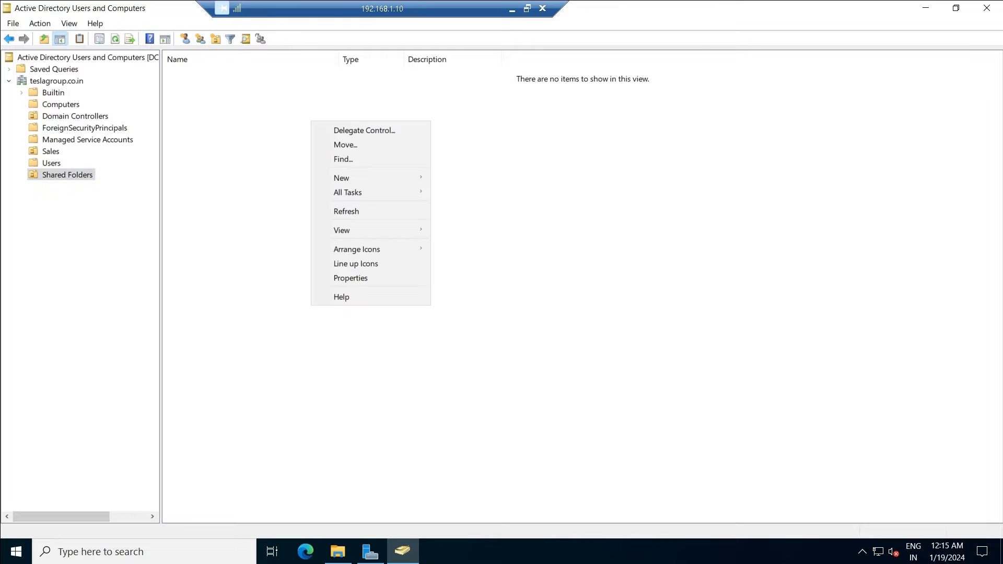
pyautogui.moveTo(361, 178)
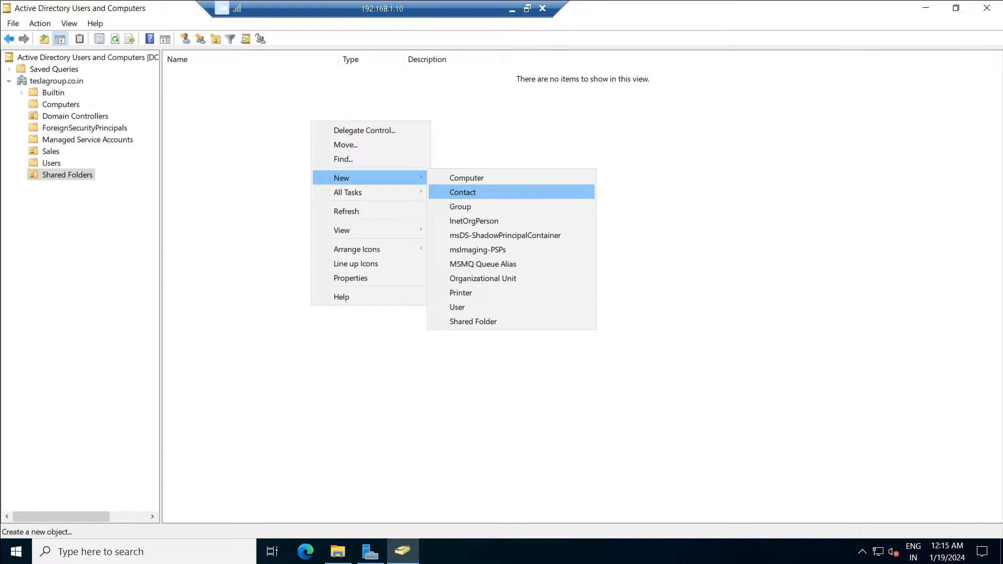
pyautogui.press('Return')
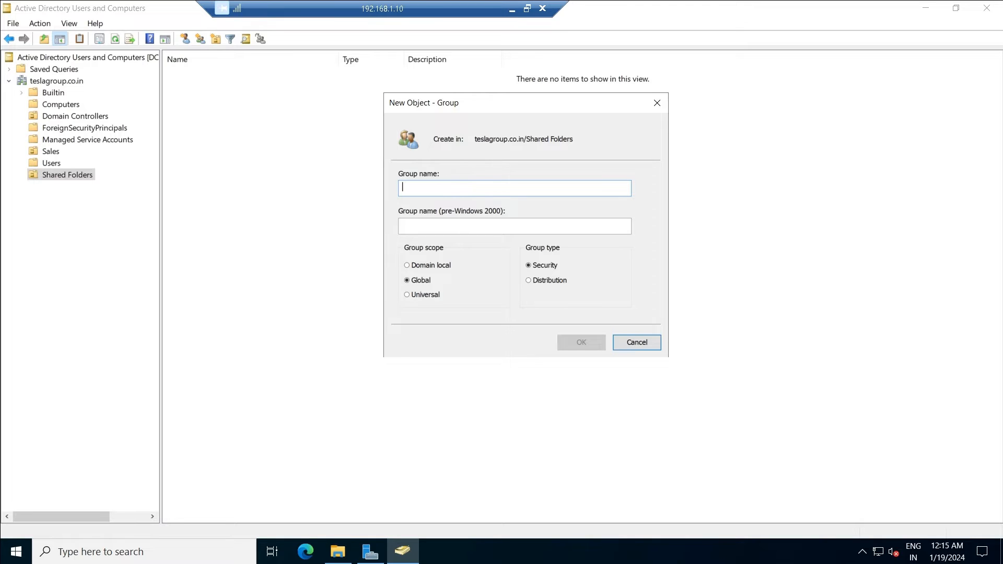
pyautogui.write('S')
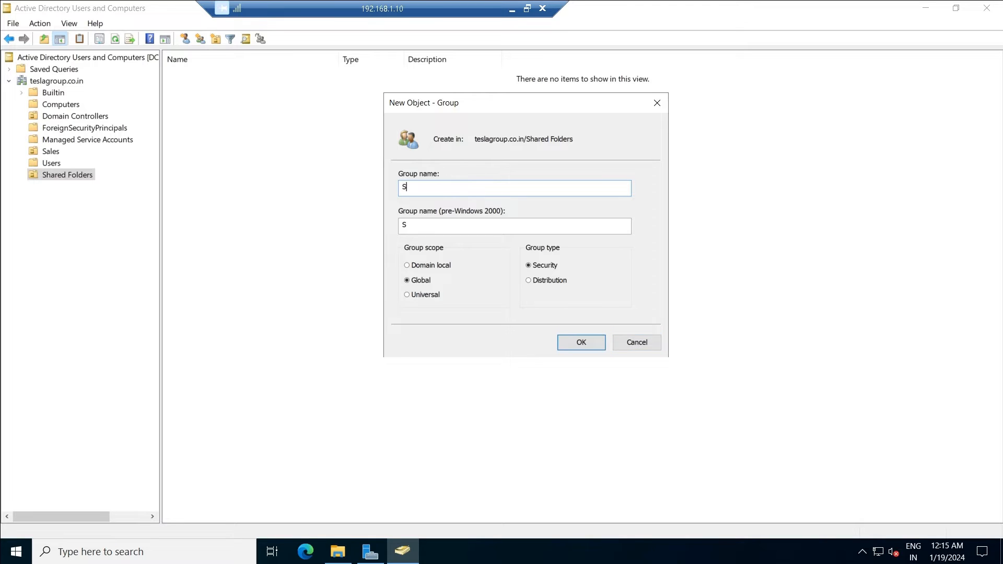
pyautogui.write('F-Administration')
pyautogui.press('Return')
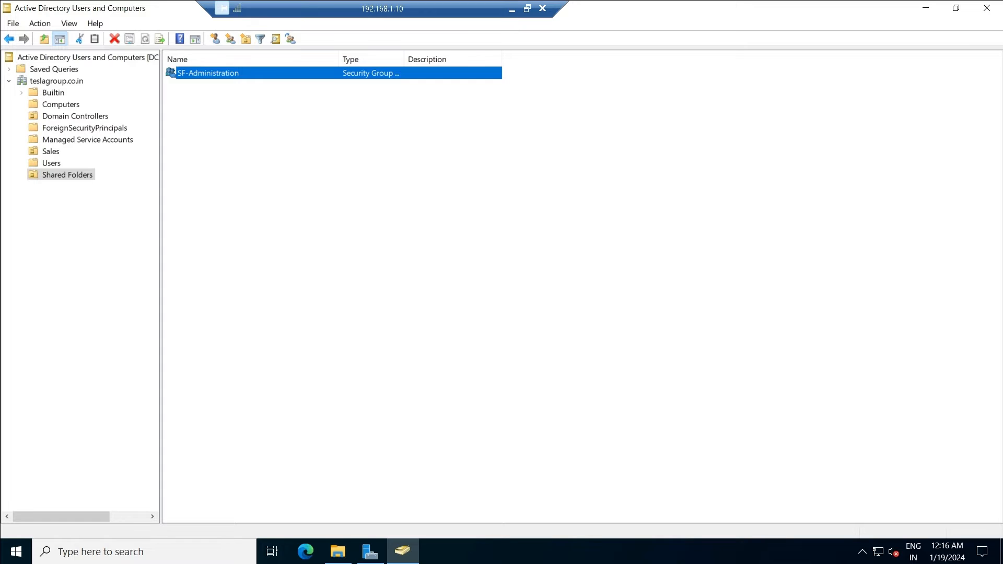
# Add Domain Admins as a member of the SF-Administration group and apply the change
pyautogui.doubleClick(208, 74)
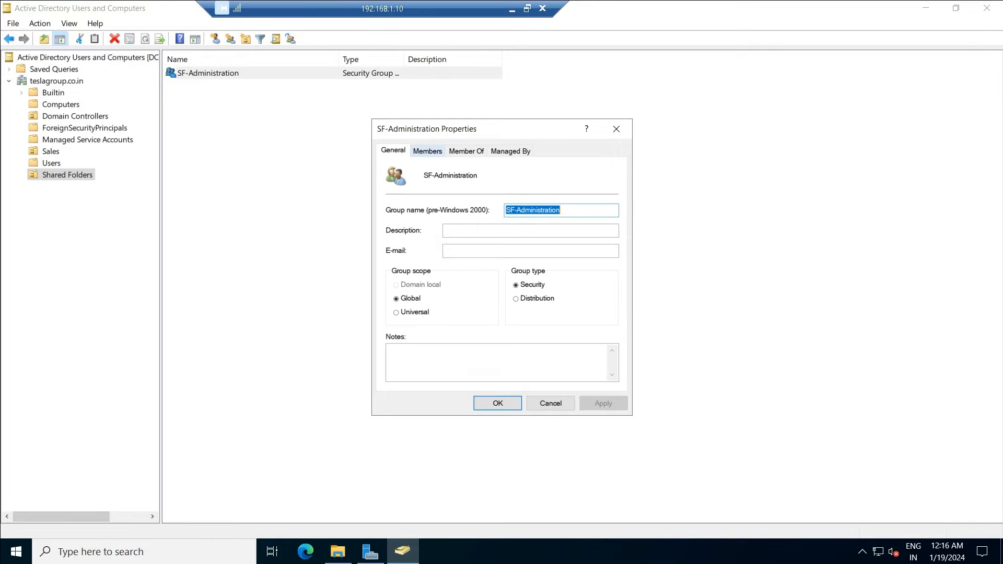
pyautogui.click(427, 151)
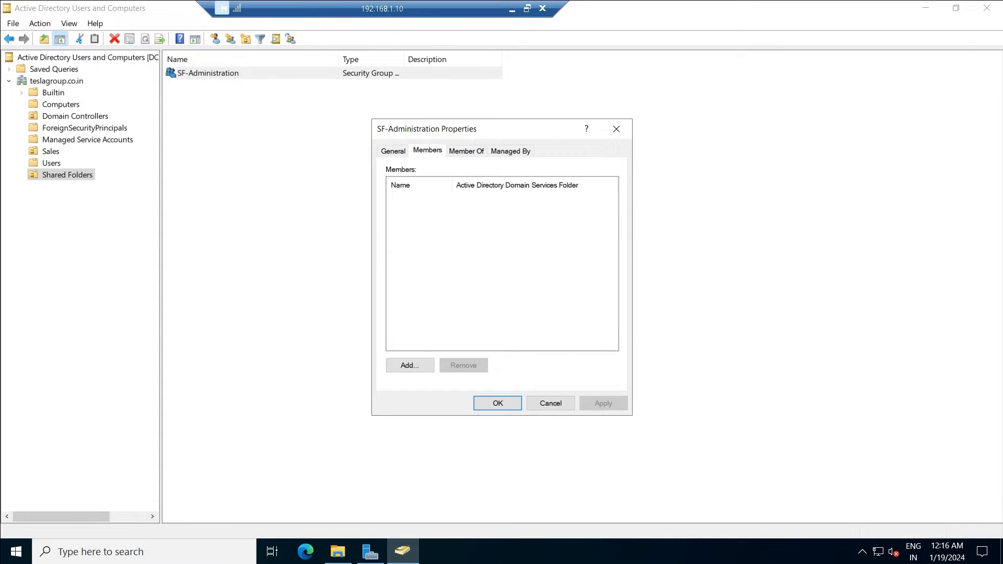
pyautogui.click(410, 365)
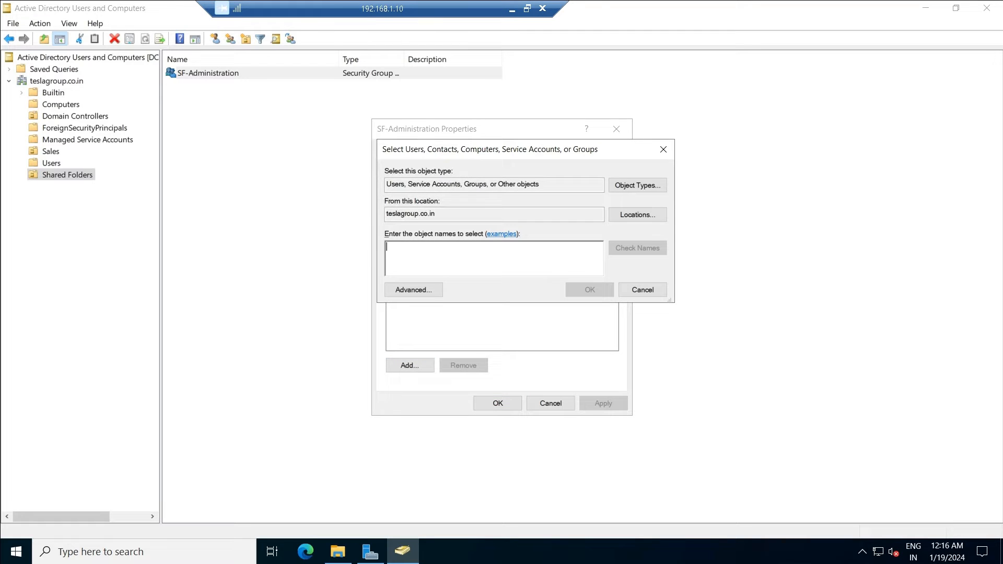
pyautogui.write('domain')
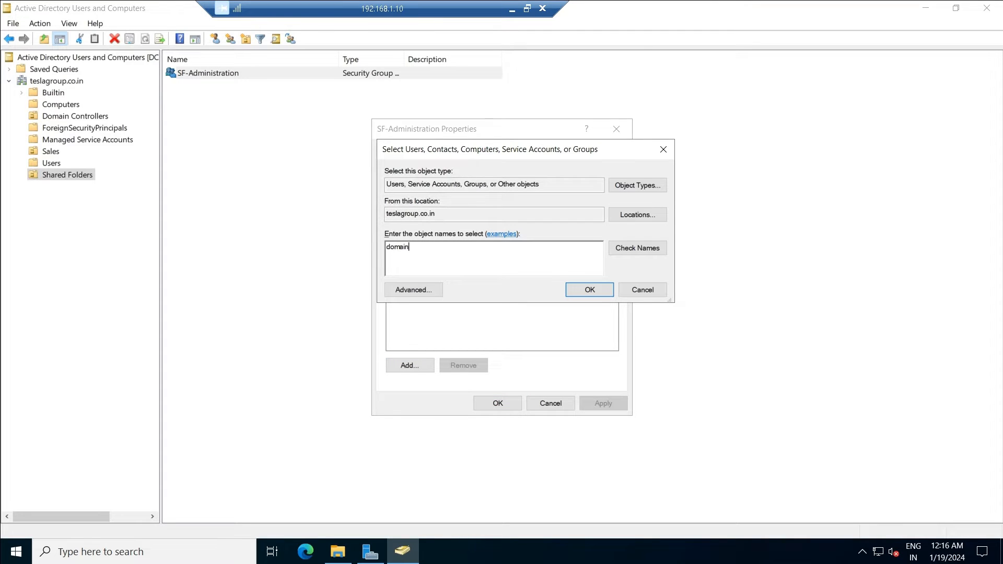
pyautogui.write(' ad')
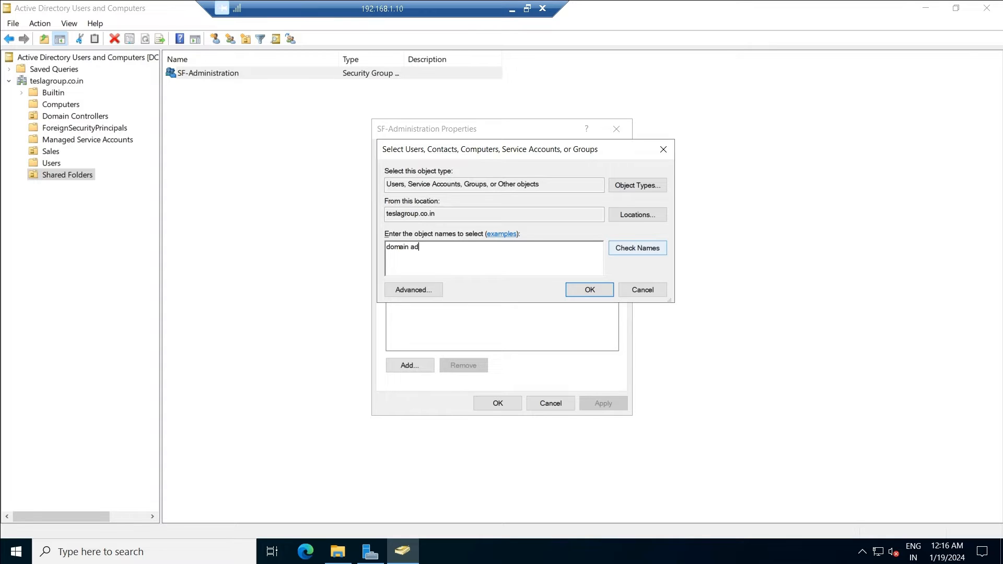
pyautogui.hotkey('alt', 'k')
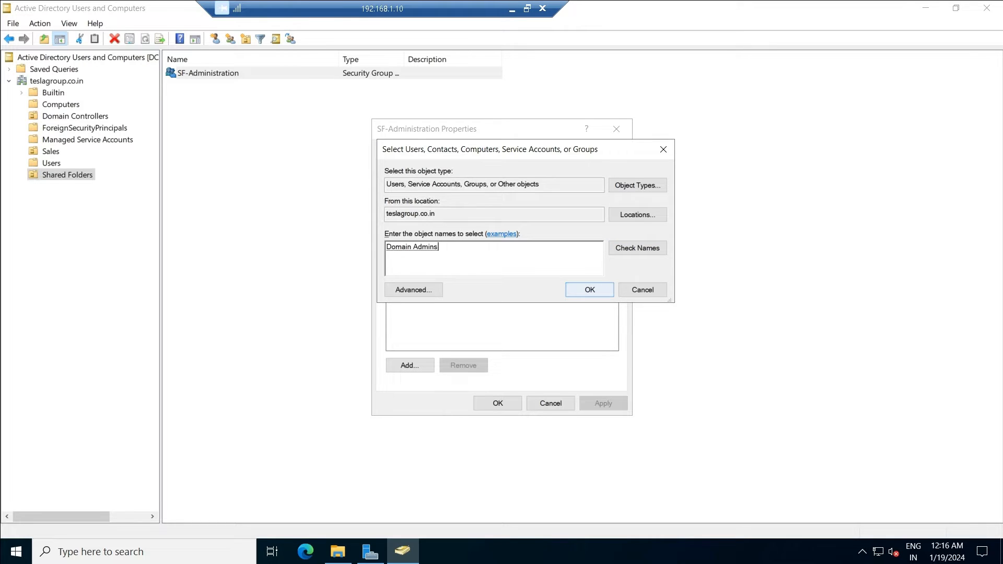
pyautogui.press('Return')
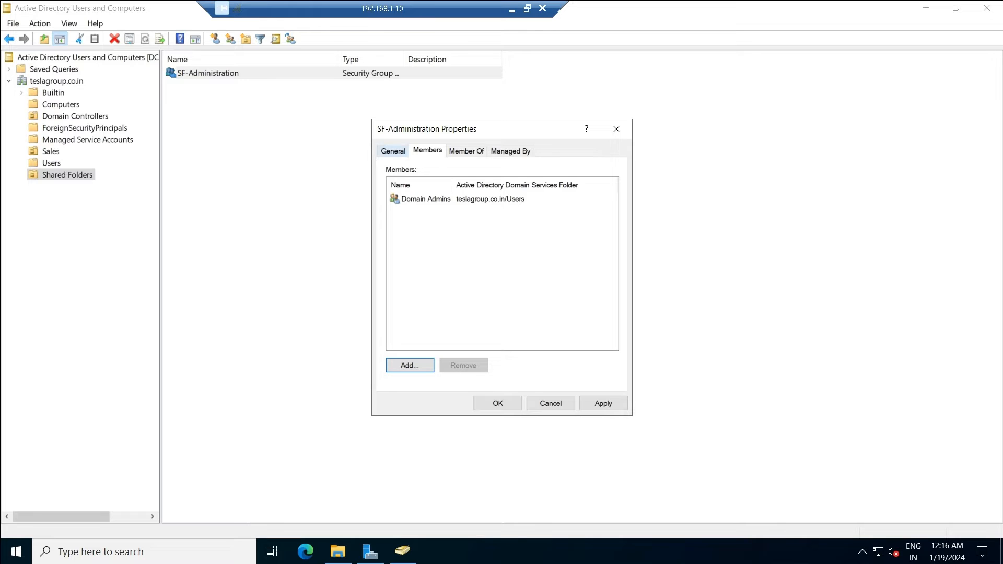
pyautogui.click(603, 402)
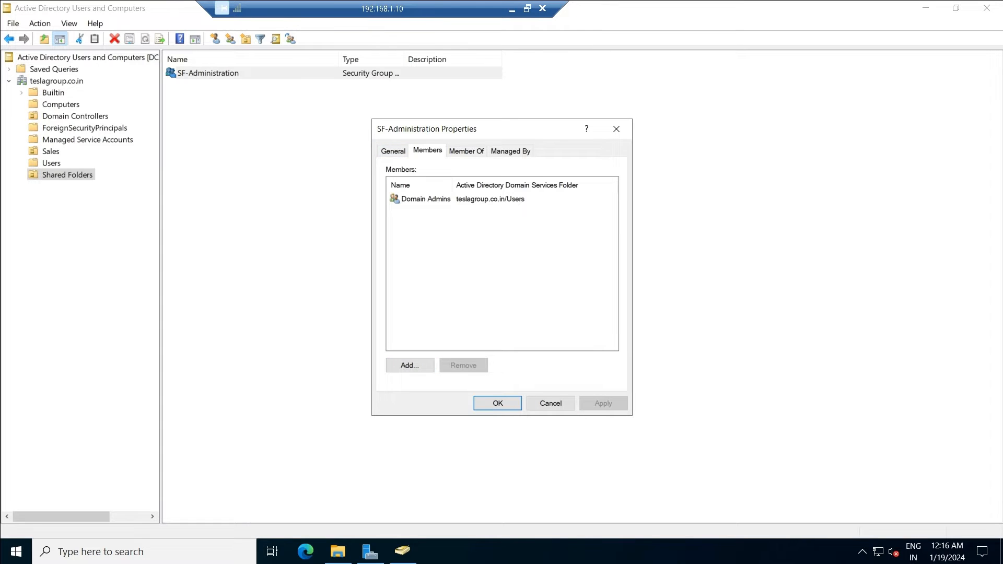
pyautogui.press('Return')
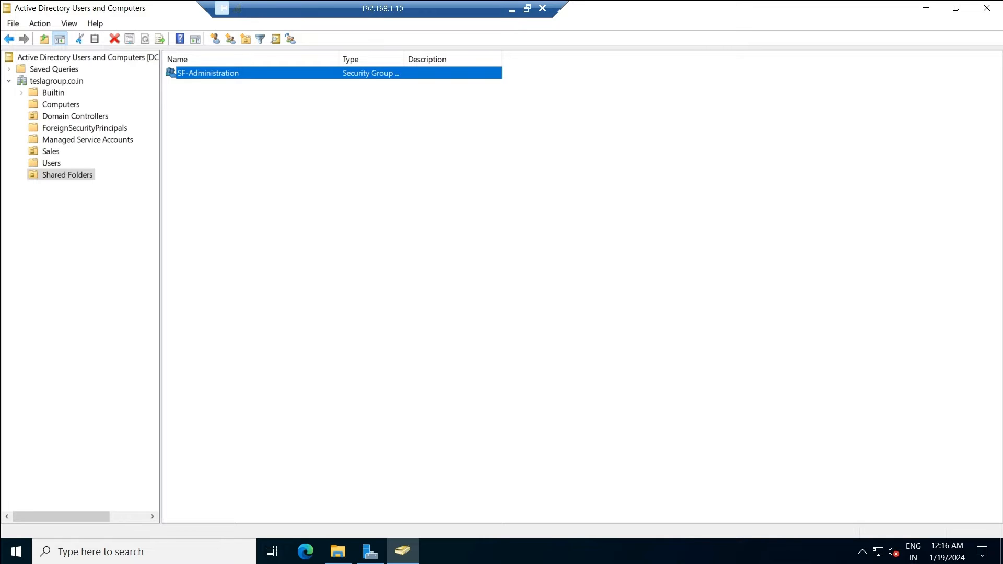
# Create a global security group named SF-Accounts in the Shared Folders organizational unit
pyautogui.rightClick(262, 148)
pyautogui.moveTo(314, 205)
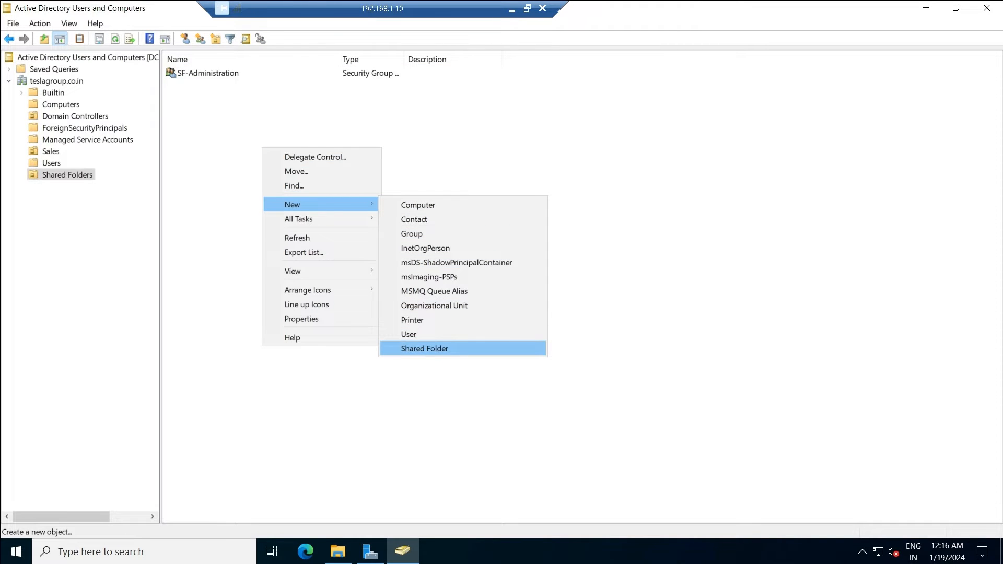
pyautogui.click(412, 234)
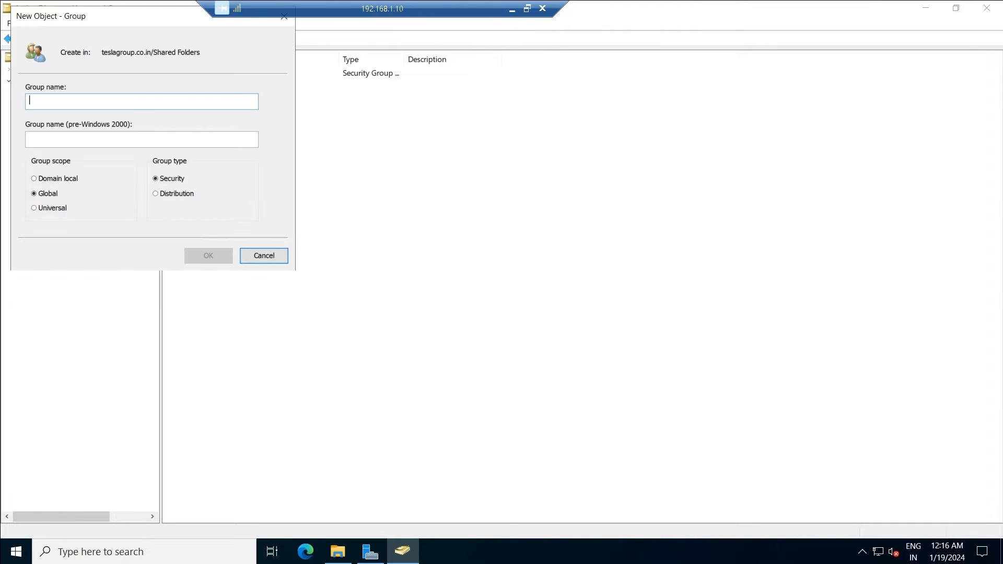
pyautogui.write('SF')
pyautogui.press('BackSpace')
pyautogui.press('BackSpace')
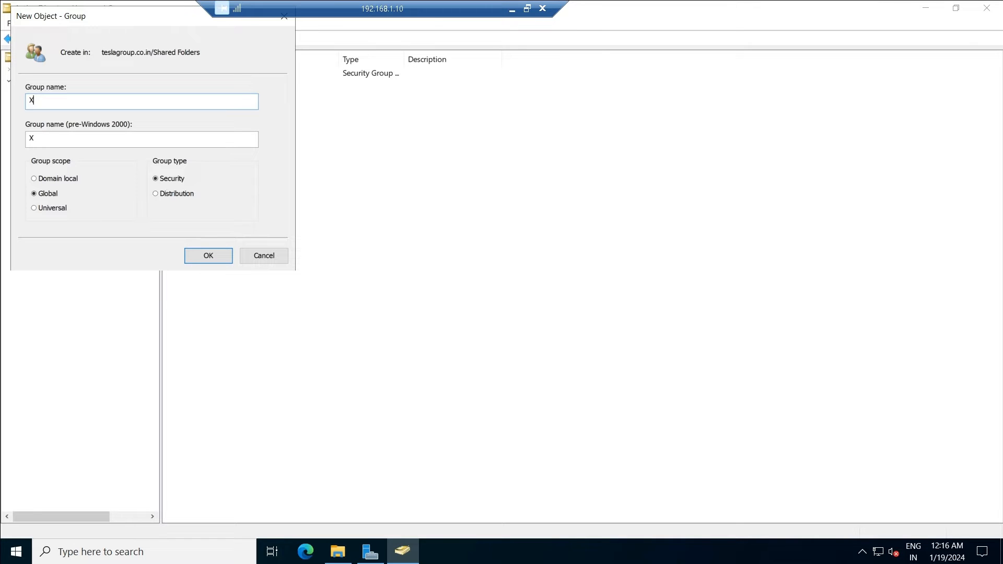
pyautogui.write('SF-AC')
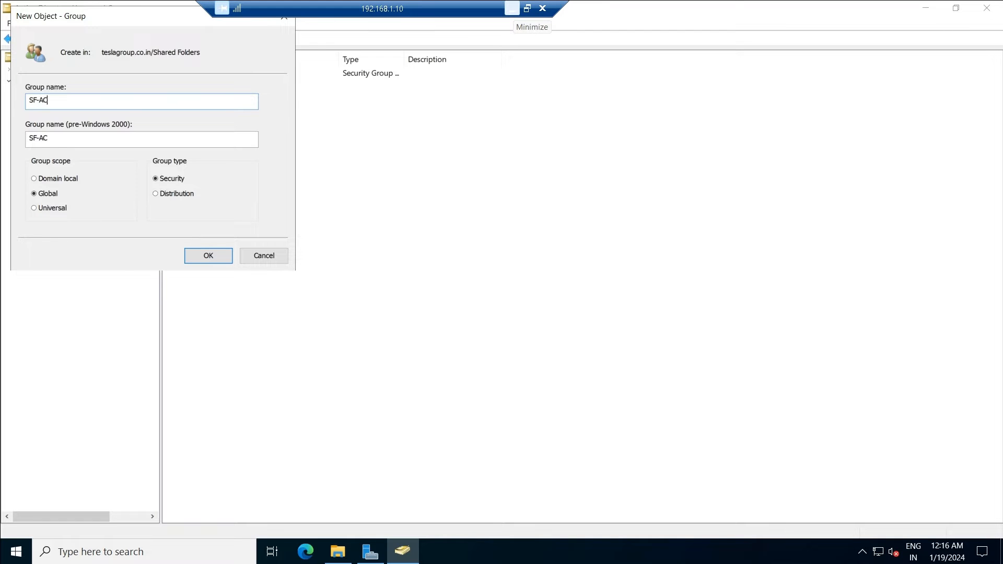
pyautogui.write('counts')
pyautogui.press('BackSpace')
pyautogui.press('BackSpace')
pyautogui.press('BackSpace')
pyautogui.press('BackSpace')
pyautogui.press('BackSpace')
pyautogui.press('BackSpace')
pyautogui.press('BackSpace')
pyautogui.write('ccounts')
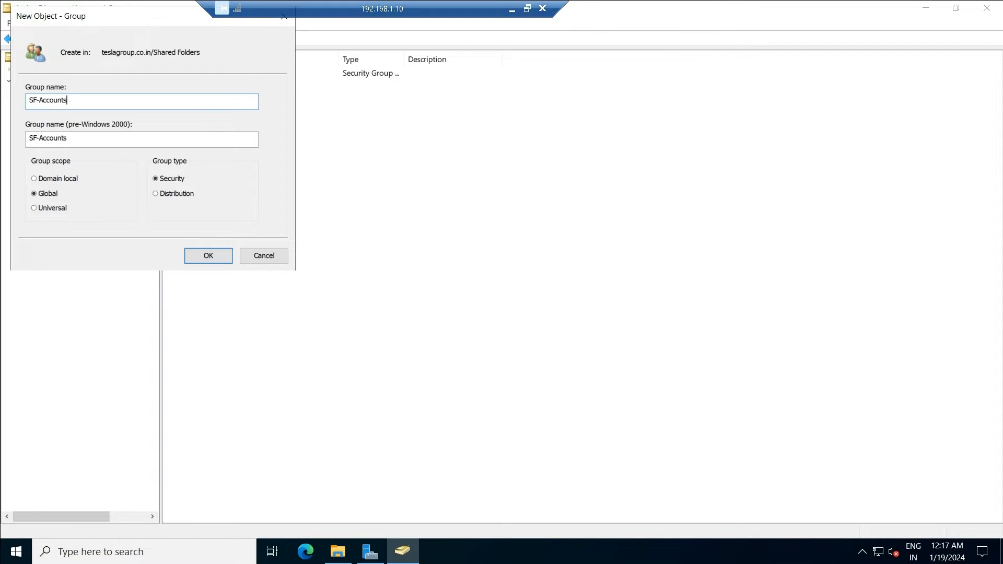
pyautogui.press('Return')
# Create a global security group named SF-IT in the Shared Folders organizational unit
pyautogui.rightClick(370, 215)
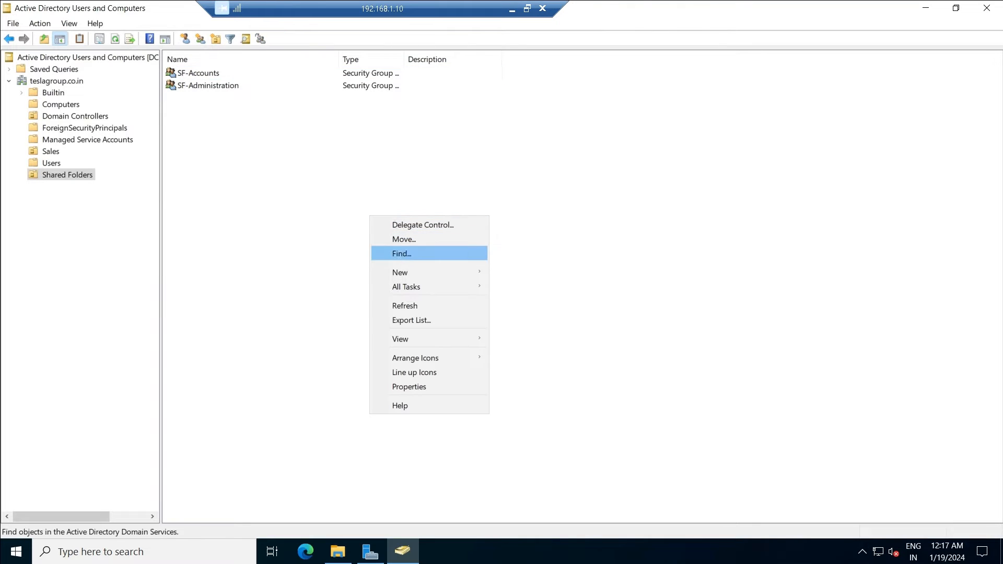
pyautogui.moveTo(412, 272)
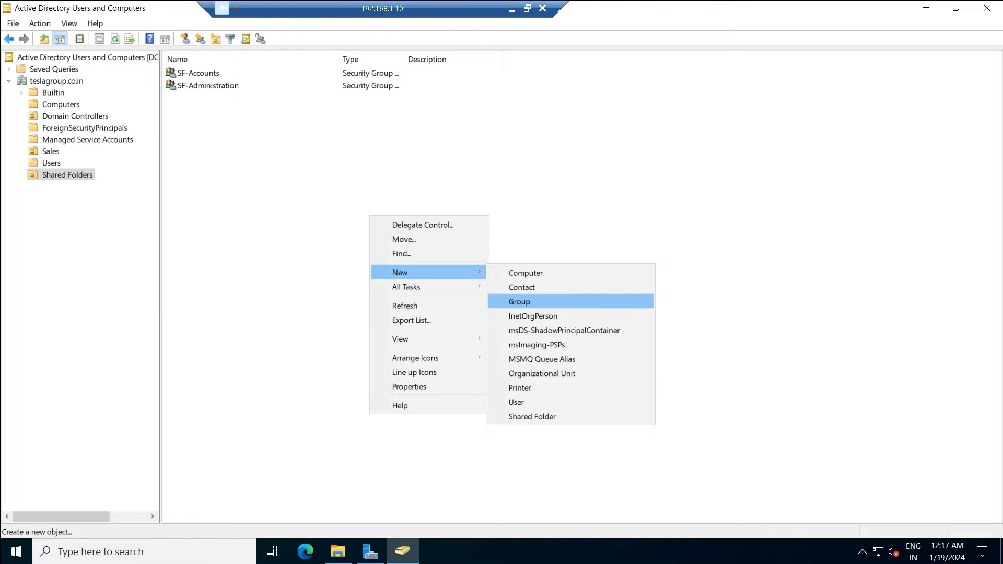
pyautogui.press('Return')
pyautogui.write('SF')
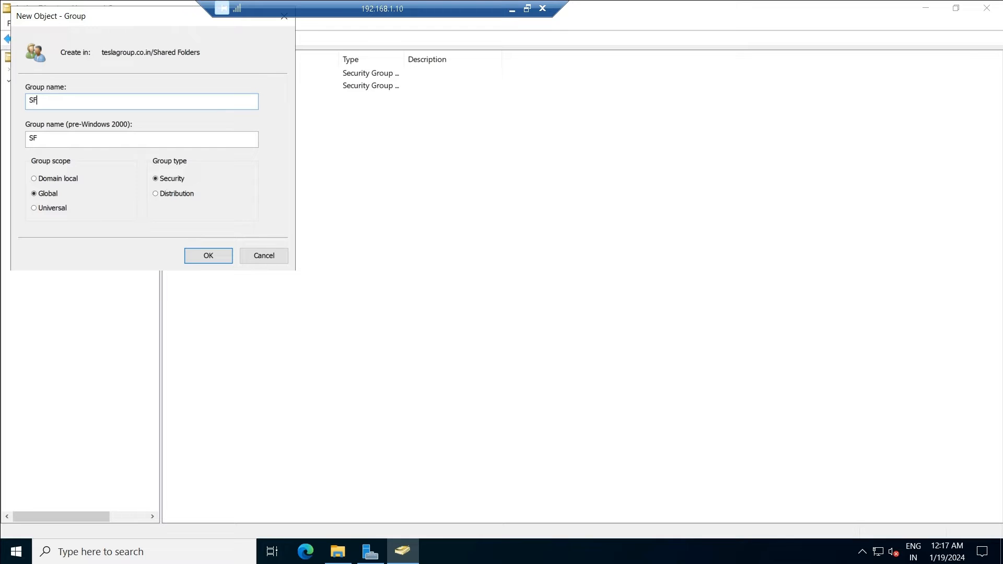
pyautogui.write('-IT')
pyautogui.press('Return')
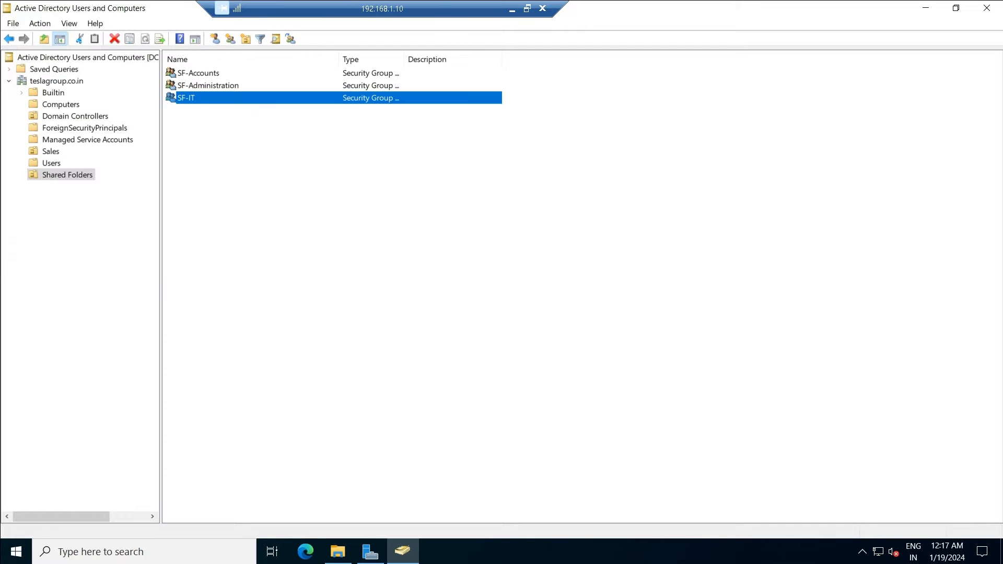
# Create a global security group named SF-Marketing in the Shared Folders organizational unit
pyautogui.rightClick(304, 225)
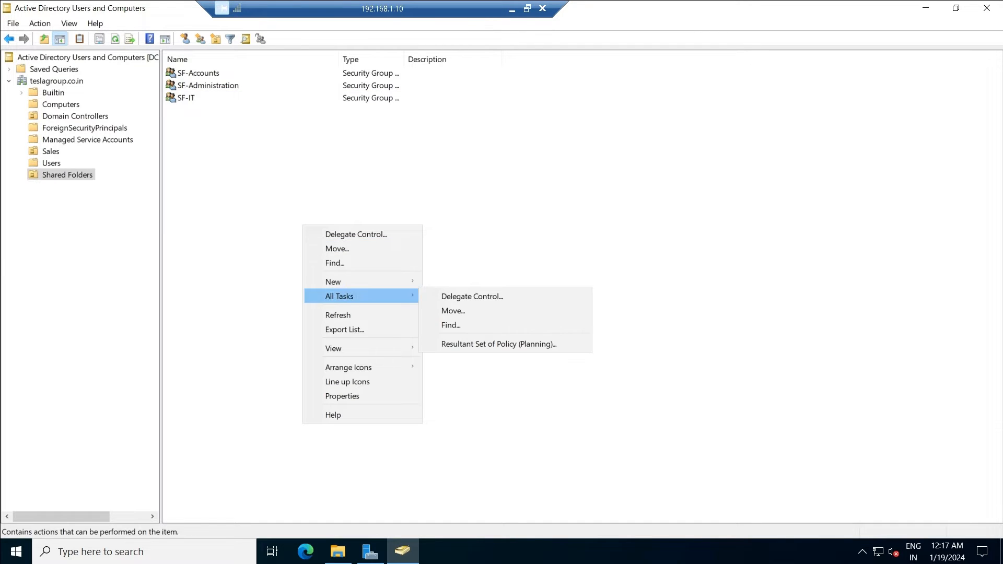
pyautogui.moveTo(361, 282)
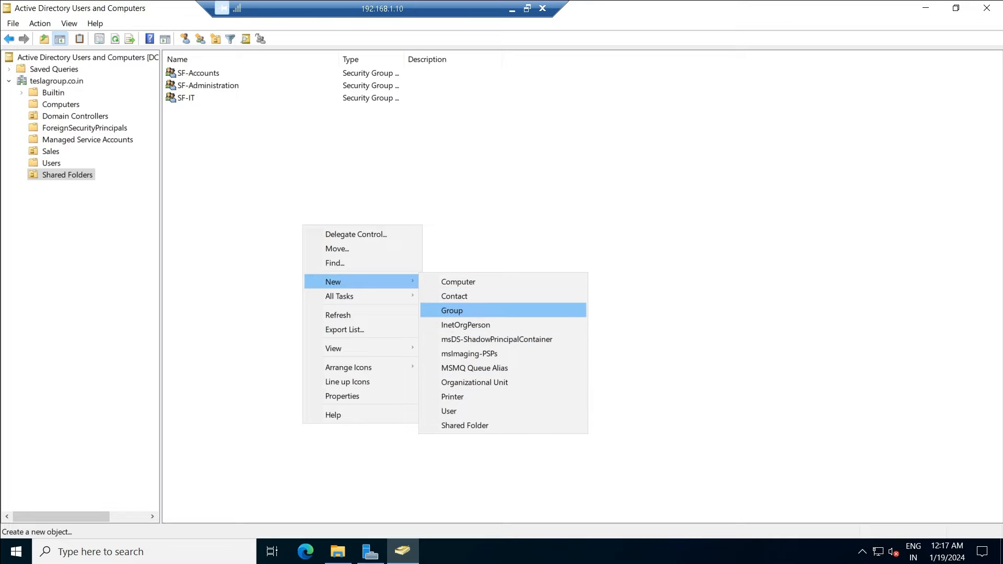
pyautogui.click(452, 310)
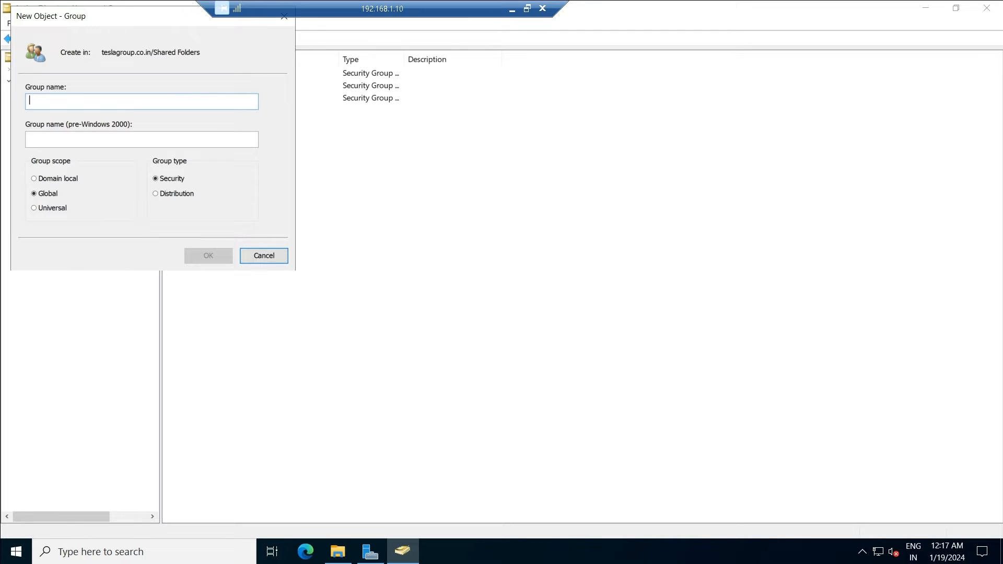
pyautogui.write('SF-')
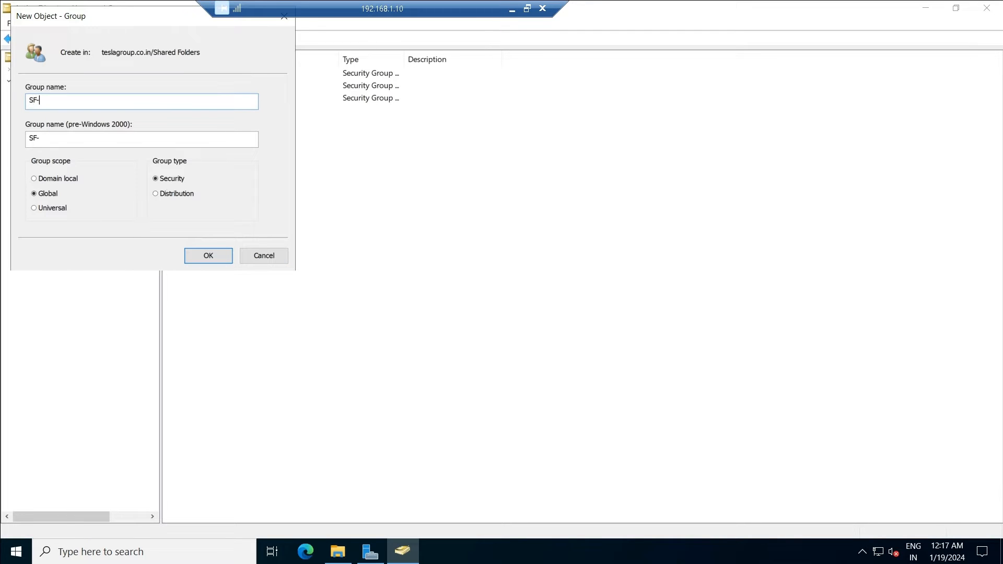
pyautogui.write('MAr')
pyautogui.press('BackSpace')
pyautogui.press('BackSpace')
pyautogui.write('arketing')
pyautogui.press('Return')
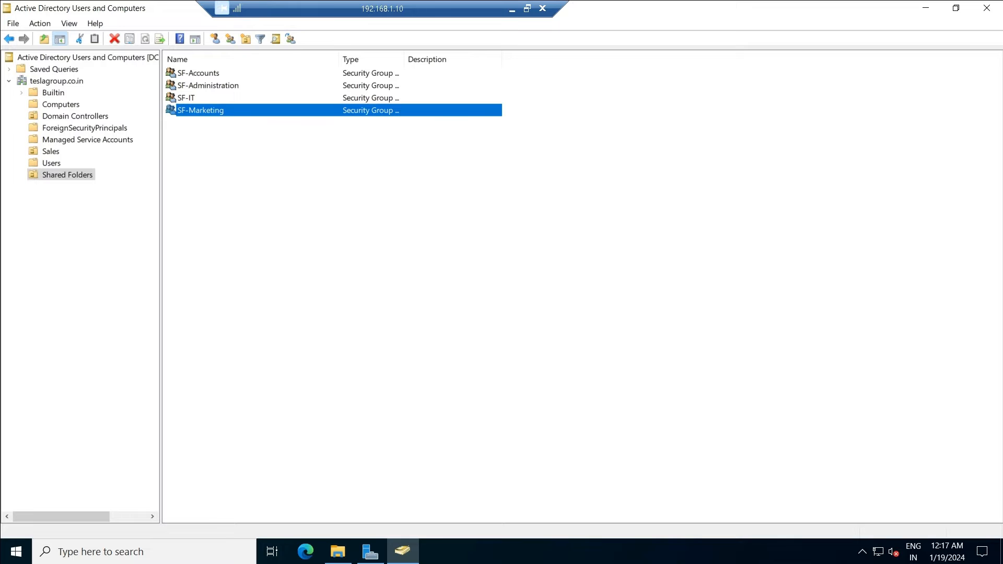
# Check the department folders in D:\Shares, and create a global security group named SF-HR in the Shared Folders organizational unit
pyautogui.click(512, 9)
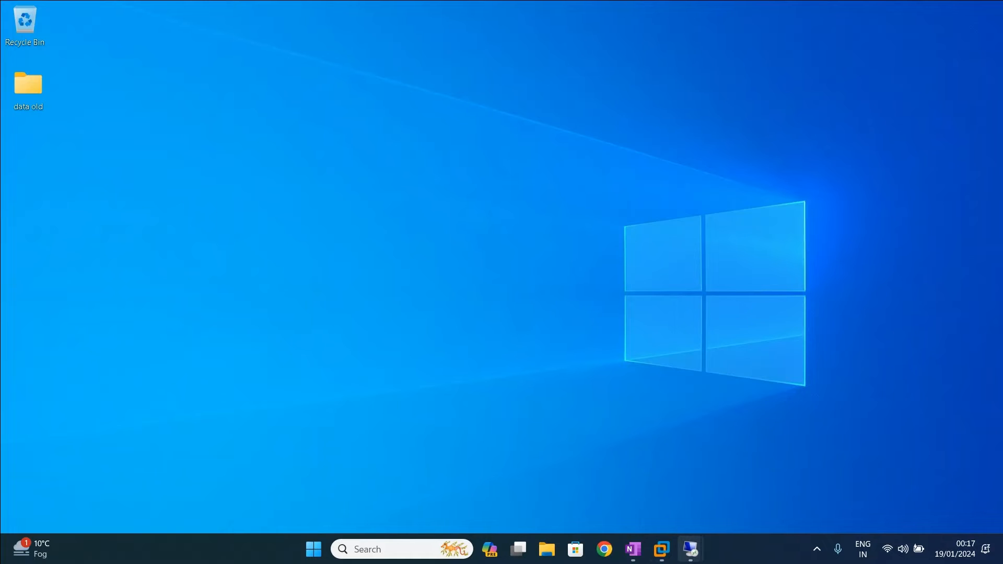
pyautogui.moveTo(690, 549)
pyautogui.click(623, 485)
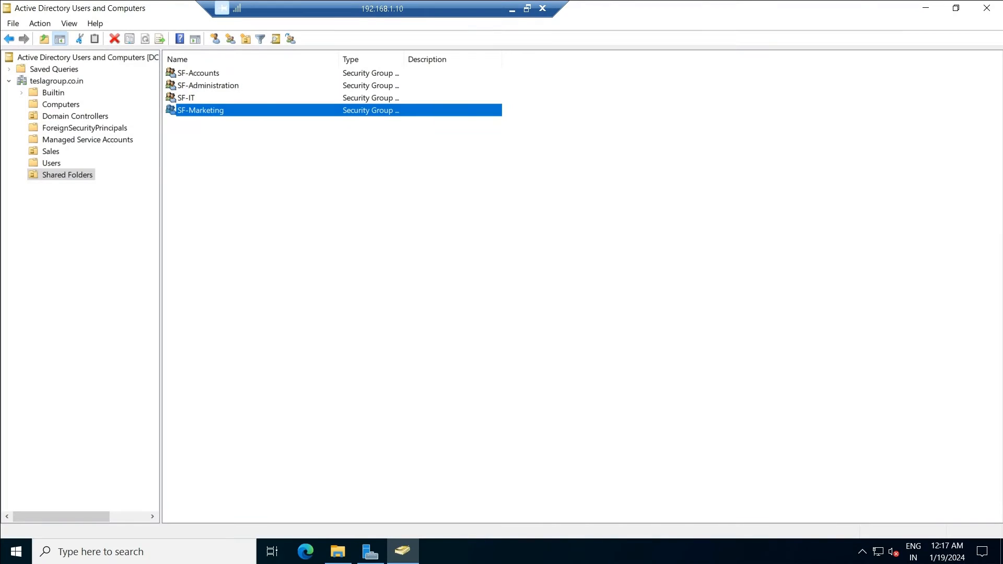
pyautogui.click(338, 551)
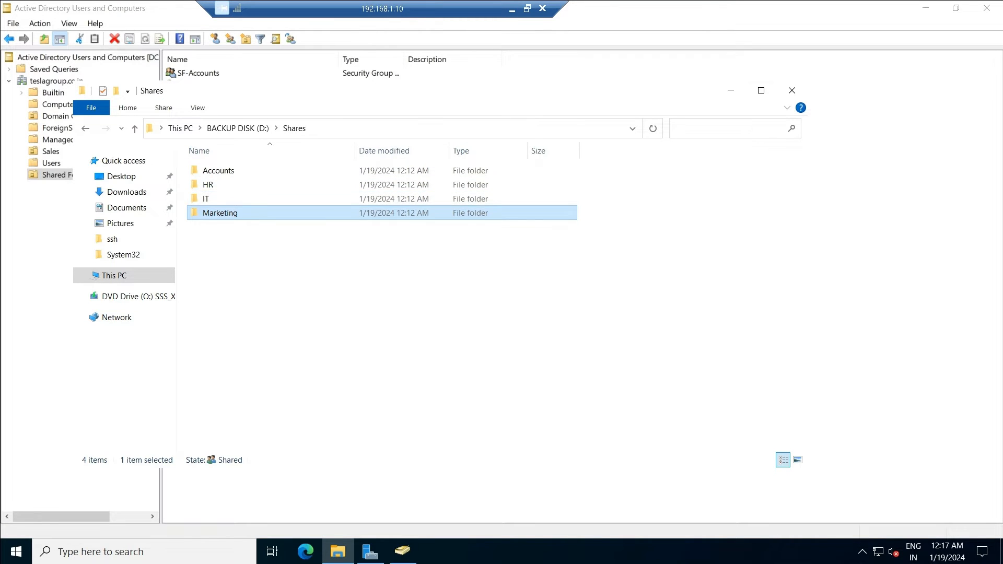
pyautogui.click(730, 90)
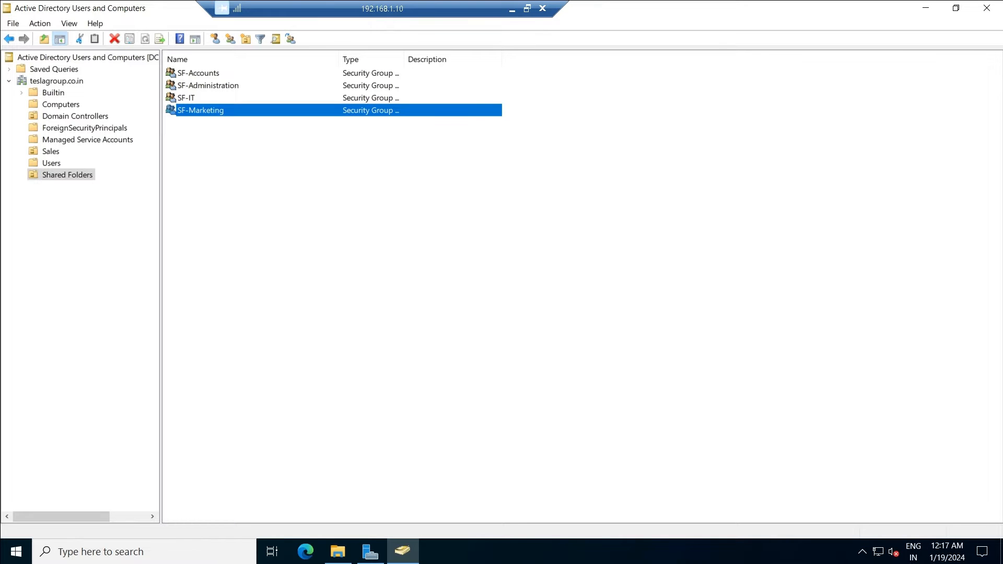
pyautogui.rightClick(251, 230)
pyautogui.moveTo(308, 286)
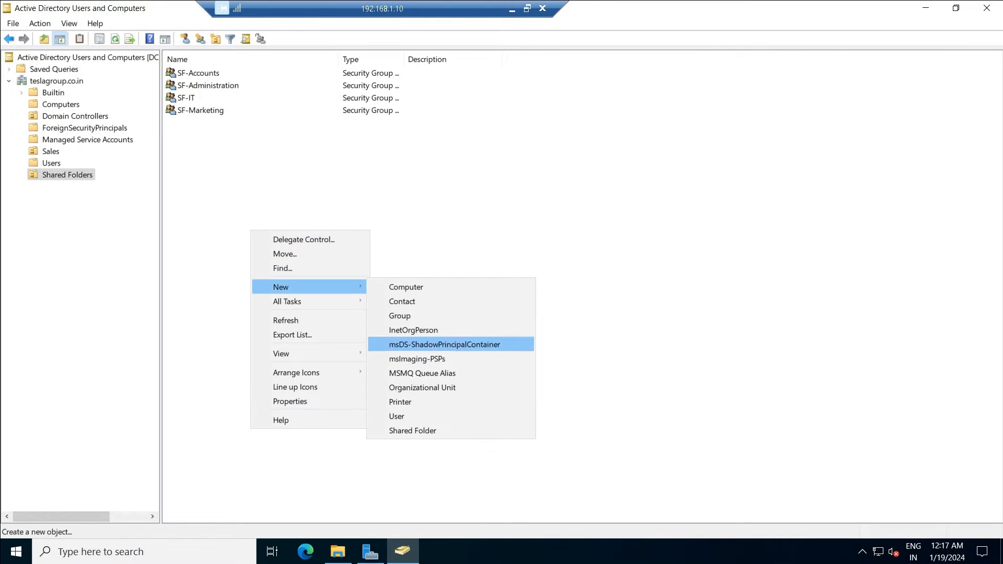
pyautogui.click(400, 316)
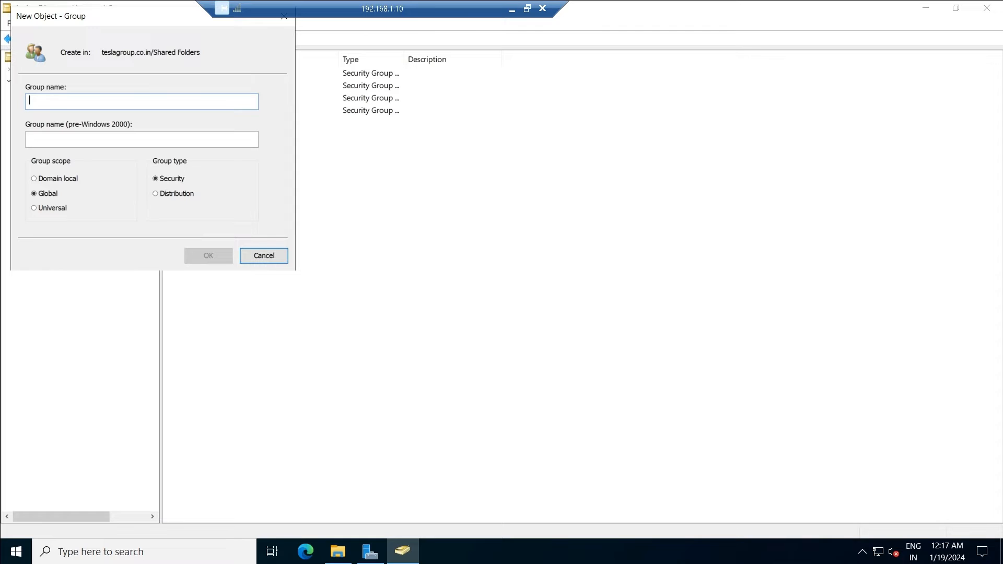
pyautogui.write('SF-')
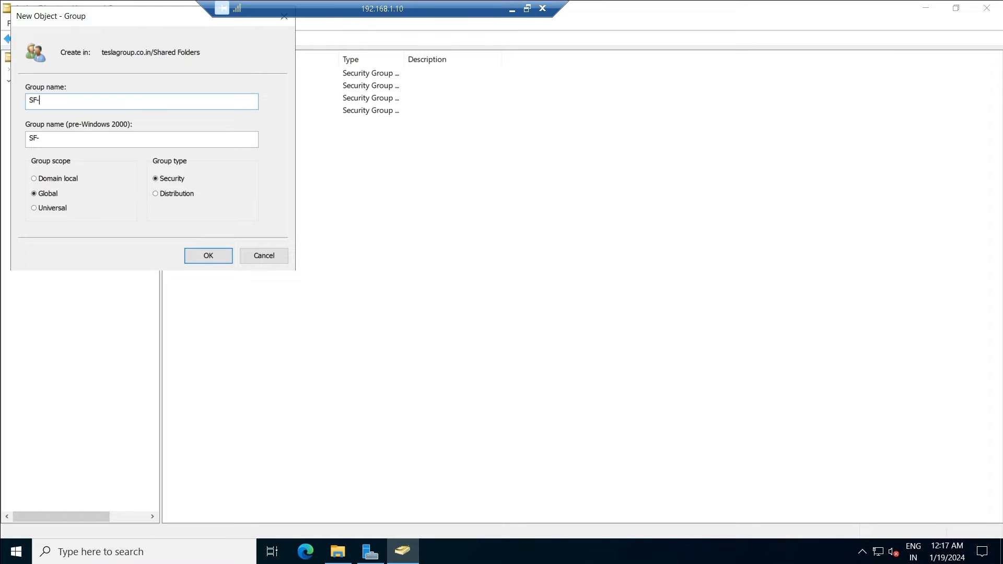
pyautogui.write('HR')
pyautogui.press('Return')
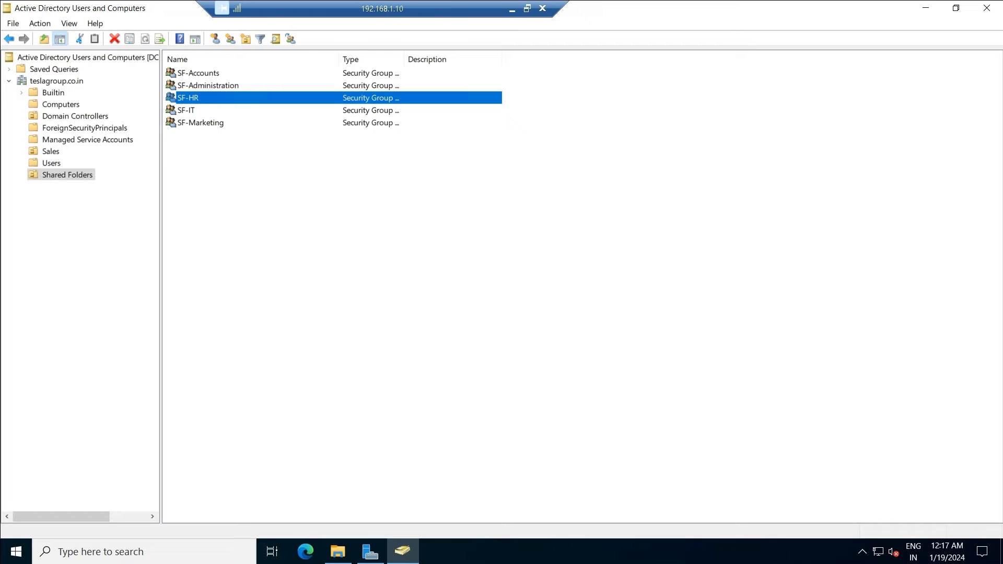
pyautogui.click(397, 219)
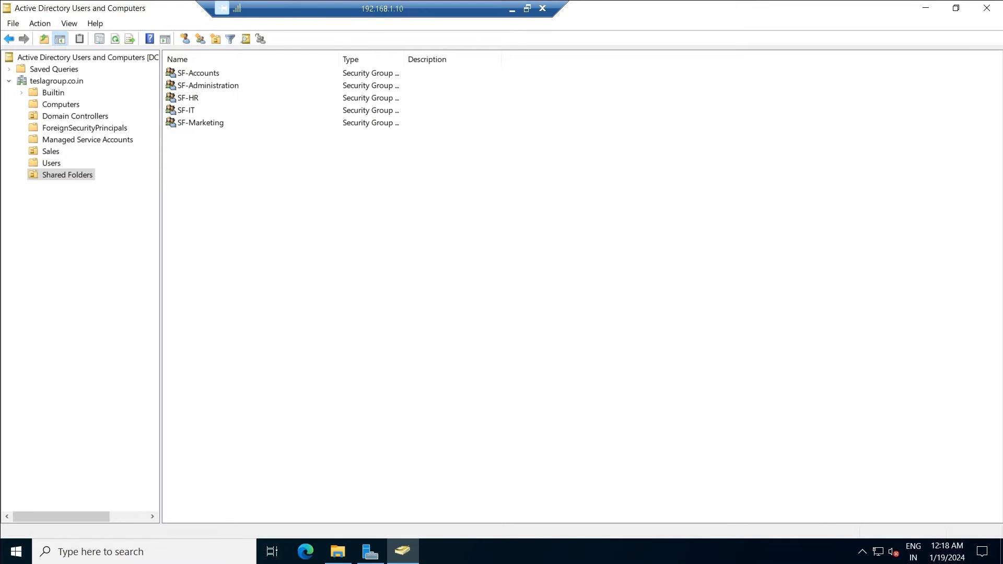
# Add the first IT user's account to the members of the SF-IT group, resolving it by the user's name
pyautogui.doubleClick(185, 110)
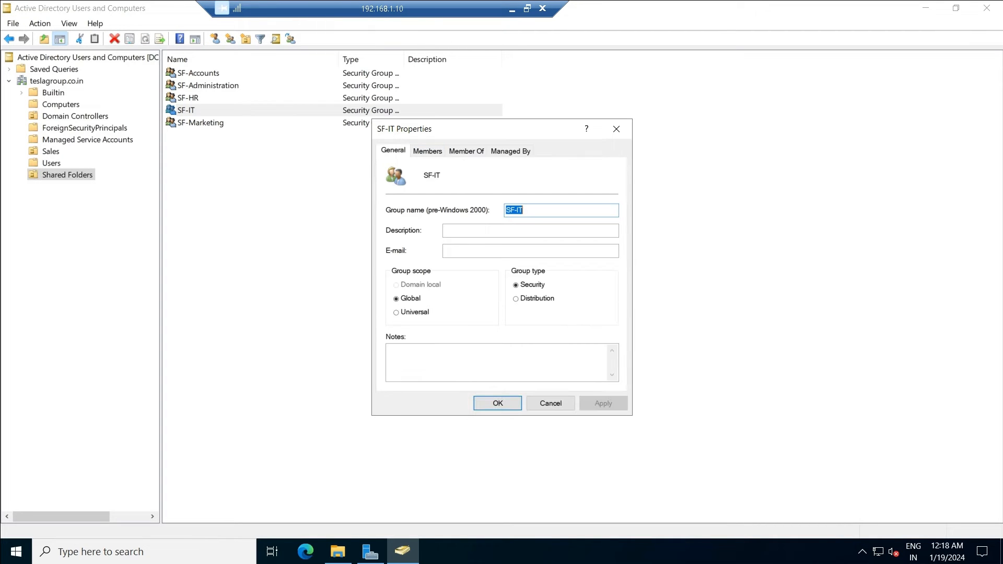
pyautogui.click(427, 151)
pyautogui.click(410, 365)
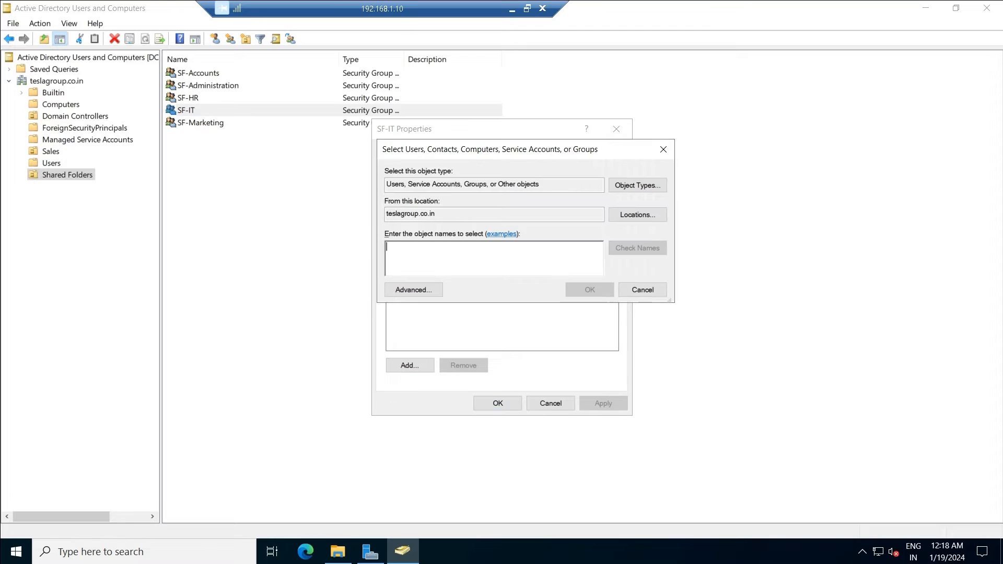
pyautogui.write('markt')
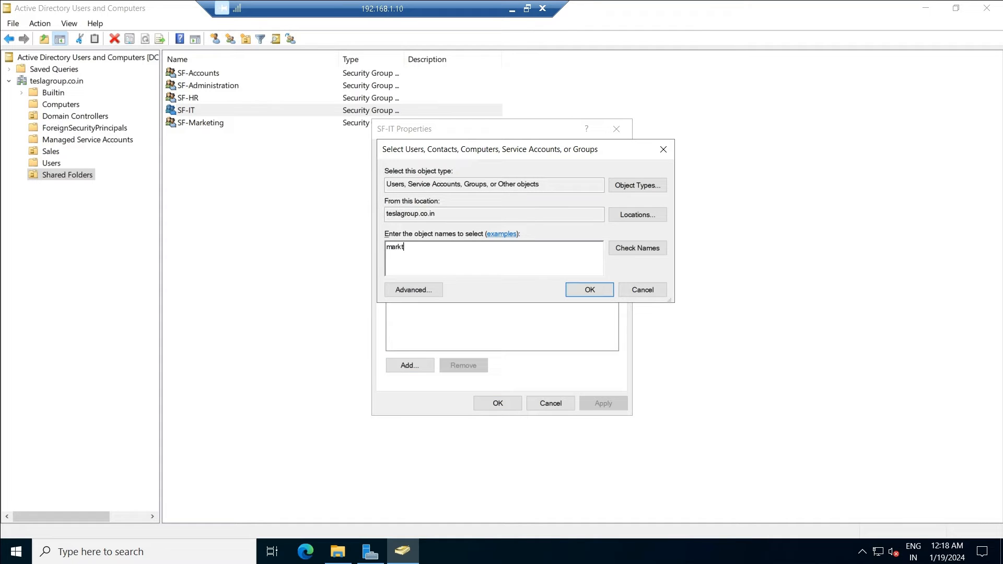
pyautogui.press('BackSpace')
pyautogui.press('BackSpace')
pyautogui.press('BackSpace')
pyautogui.press('BackSpace')
pyautogui.write('urali')
pyautogui.hotkey('ctrl', 'k')
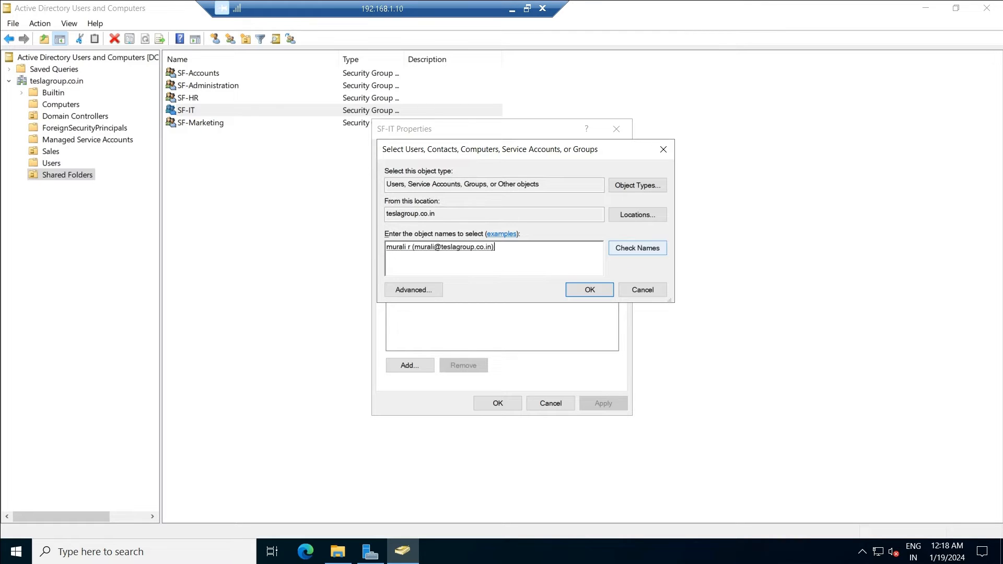
pyautogui.press('Return')
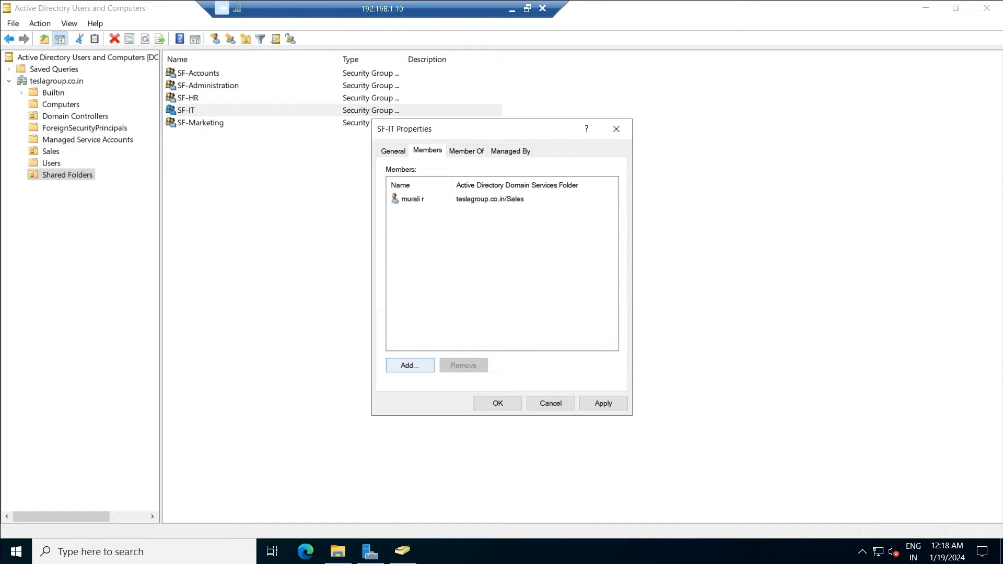
# Add a second user's account to the SF-IT group, apply the membership changes and close the group's properties
pyautogui.click(410, 365)
pyautogui.write('pavan')
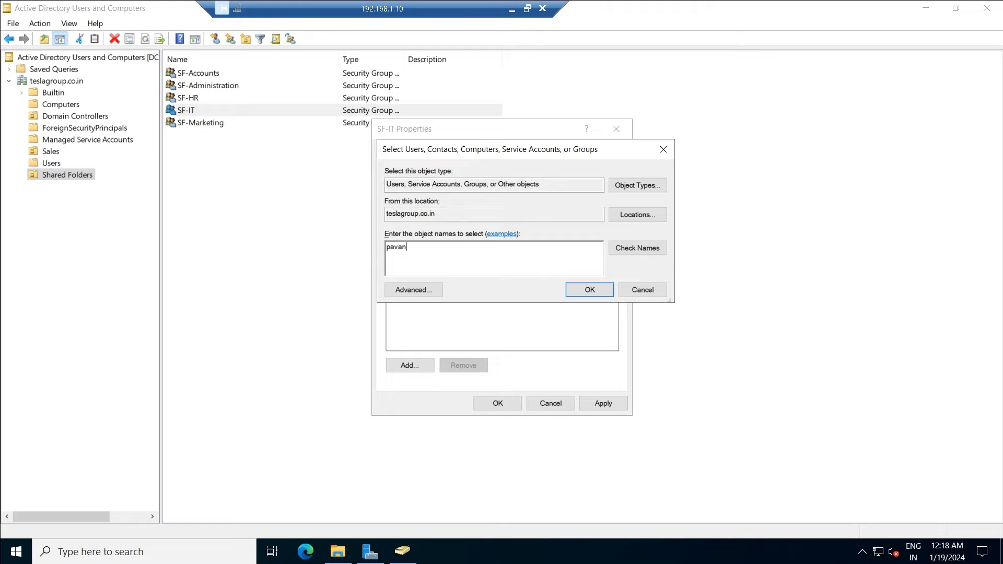
pyautogui.hotkey('ctrl', 'k')
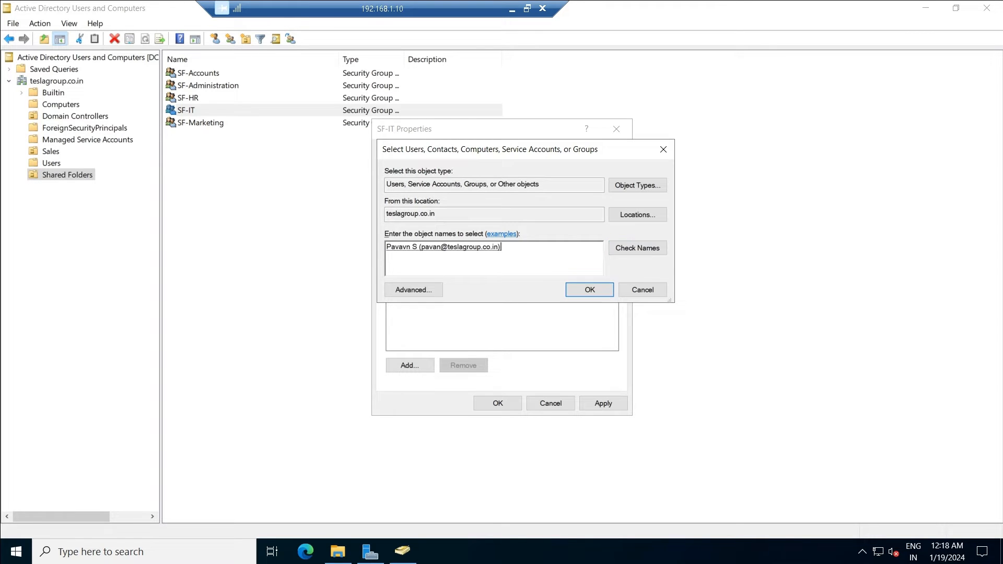
pyautogui.press('Return')
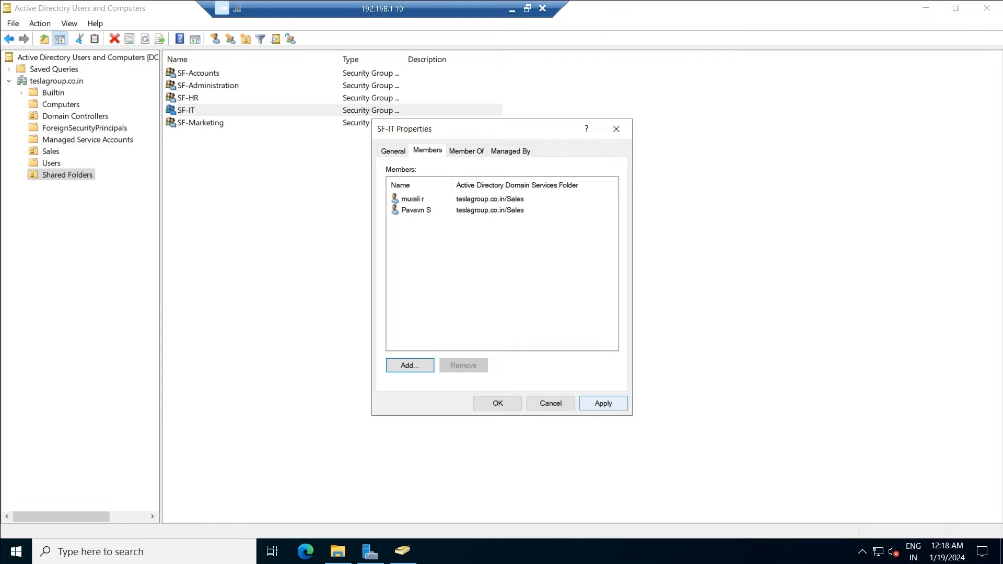
pyautogui.click(603, 403)
pyautogui.click(497, 403)
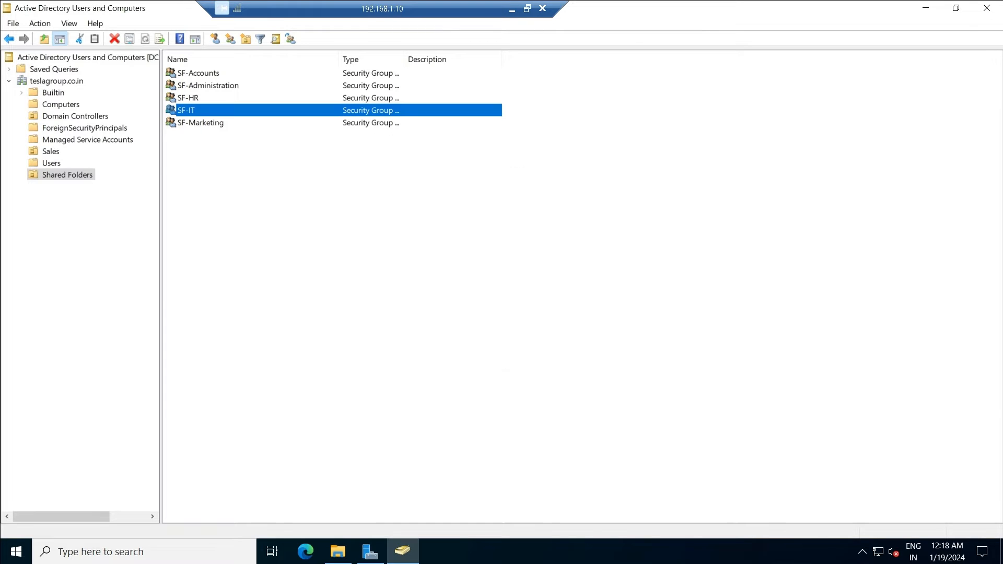
# Add user1 as a member of the SF-HR group and apply the change
pyautogui.doubleClick(188, 98)
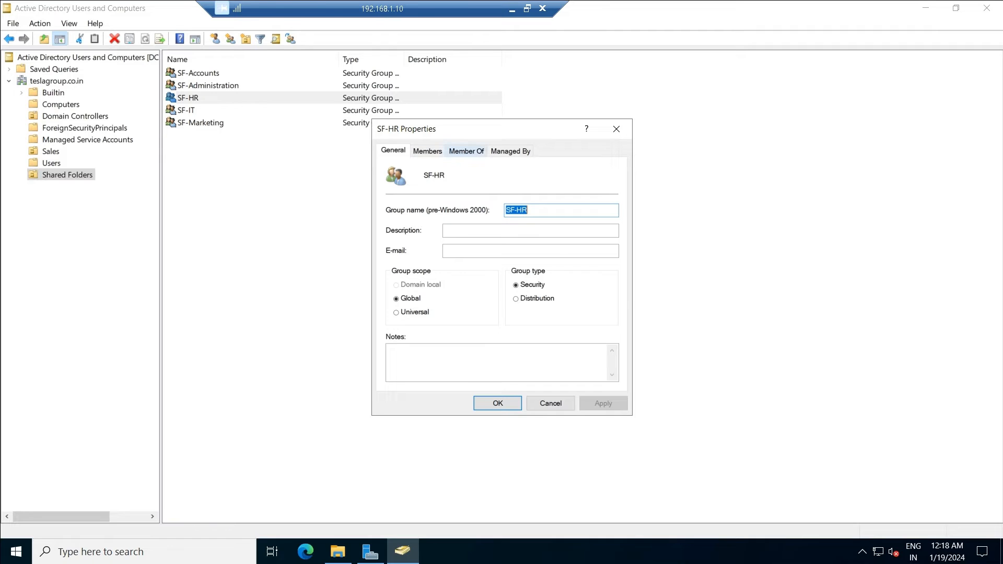
pyautogui.click(427, 151)
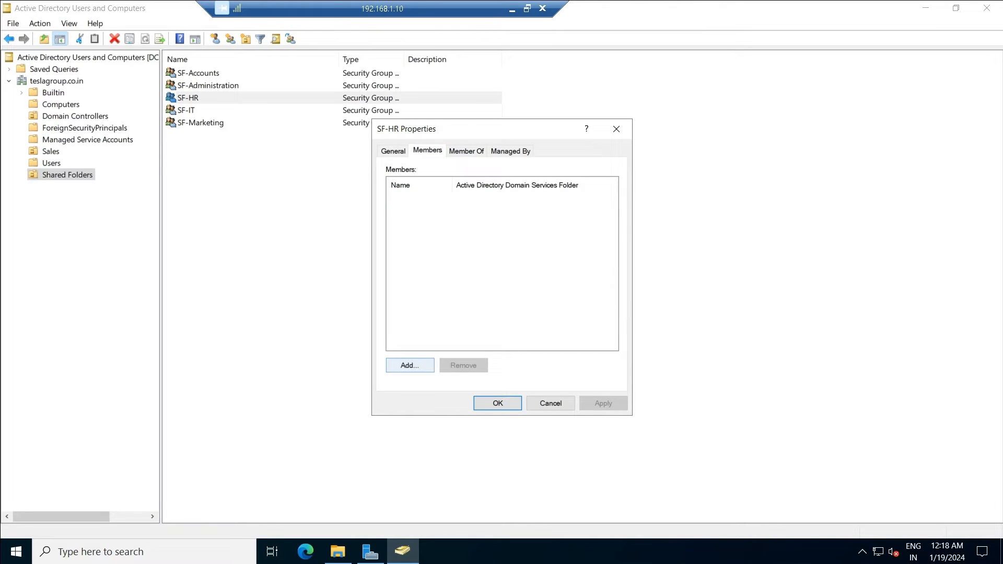
pyautogui.click(409, 365)
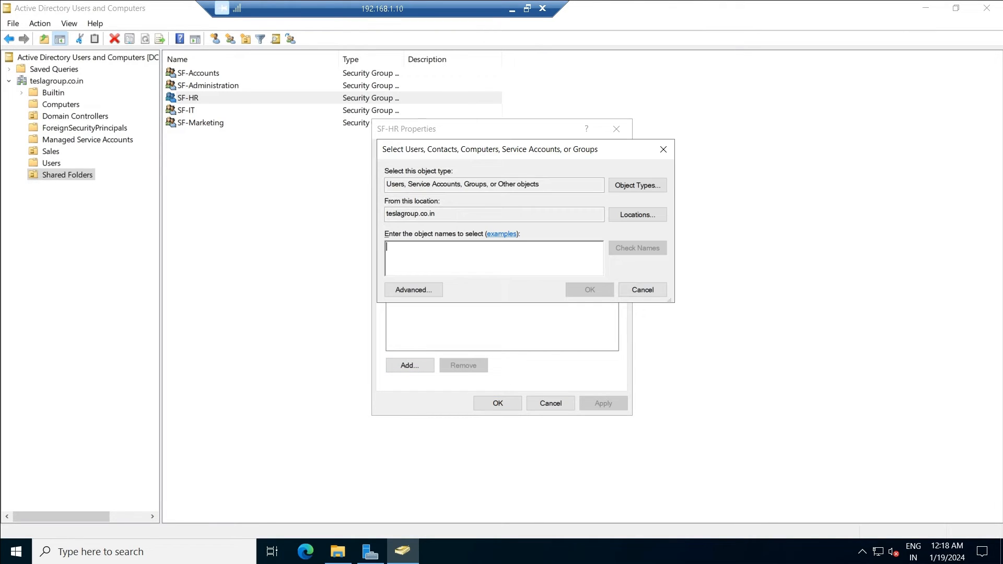
pyautogui.write('user1')
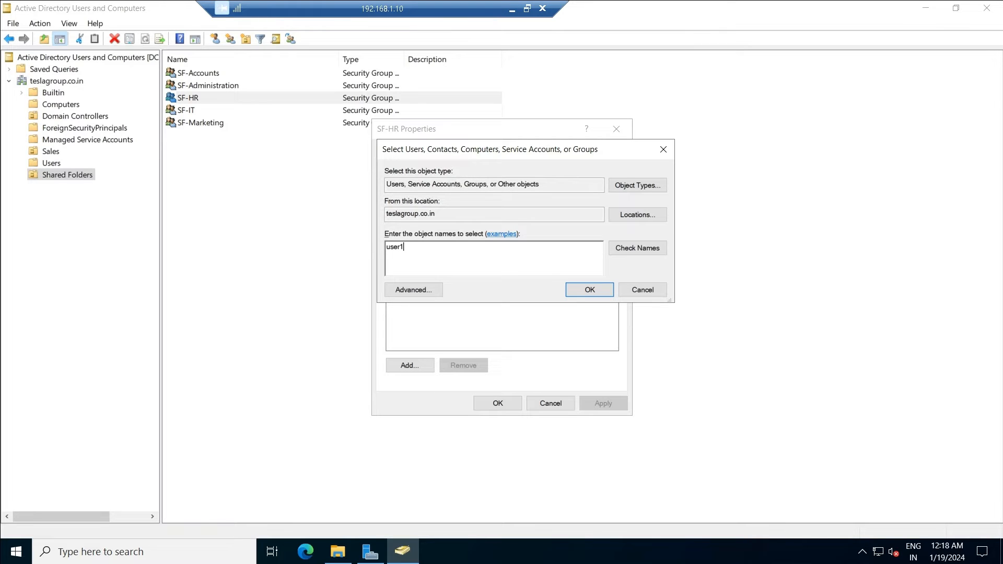
pyautogui.click(637, 247)
pyautogui.click(589, 290)
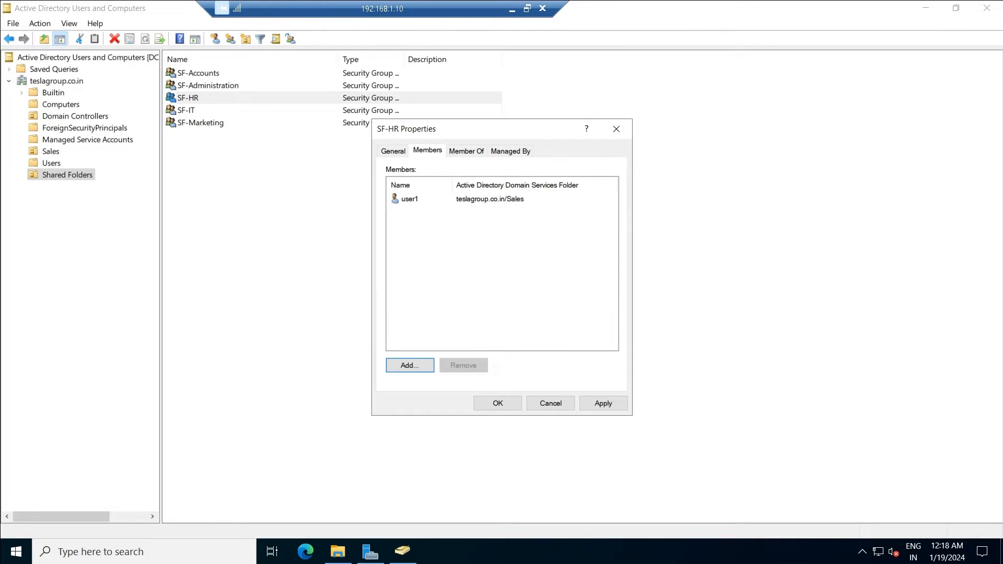
pyautogui.click(602, 403)
pyautogui.click(498, 403)
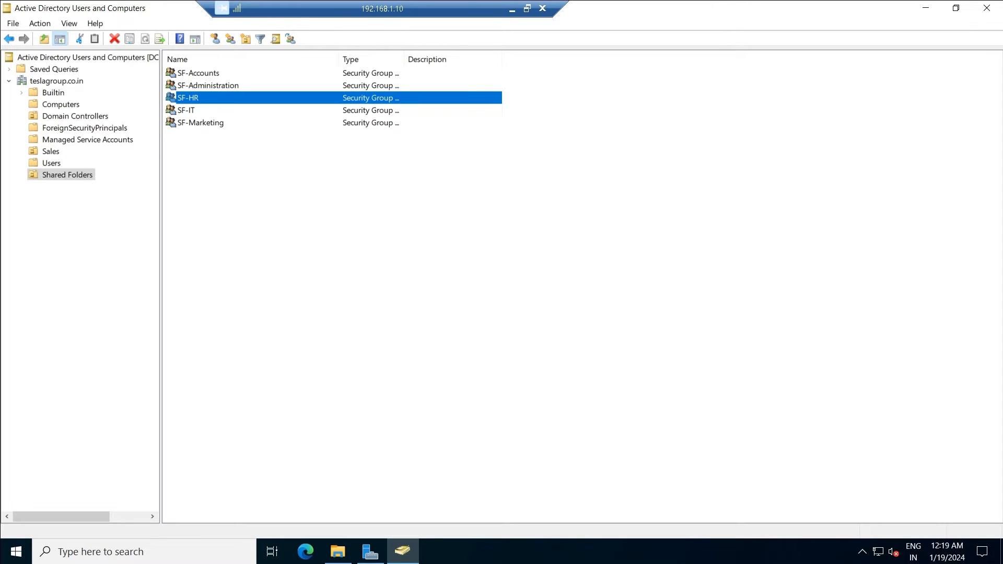
# Add user2 as a member of the SF-Accounts group and apply the change
pyautogui.doubleClick(198, 73)
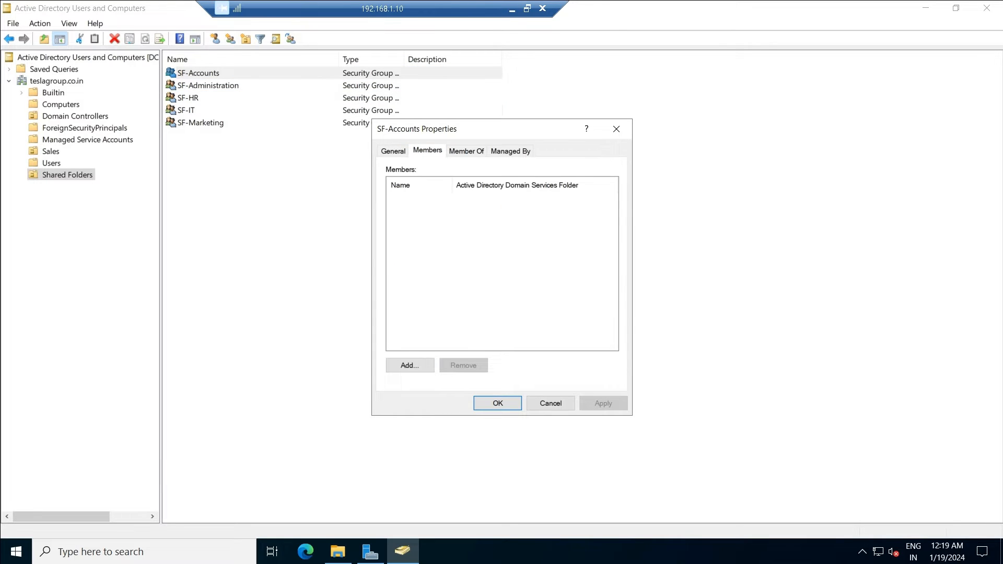
pyautogui.click(410, 365)
pyautogui.write('user')
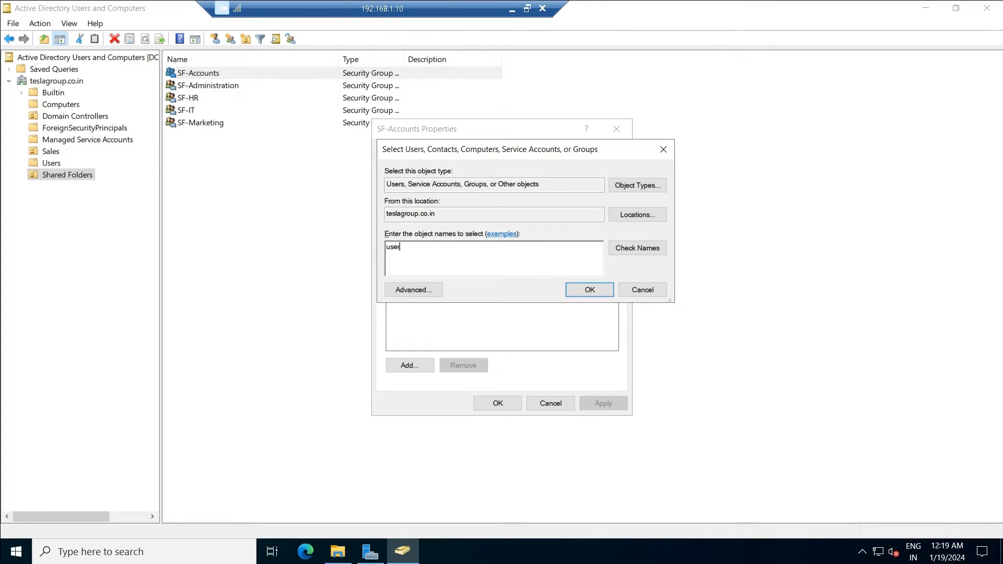
pyautogui.write('2')
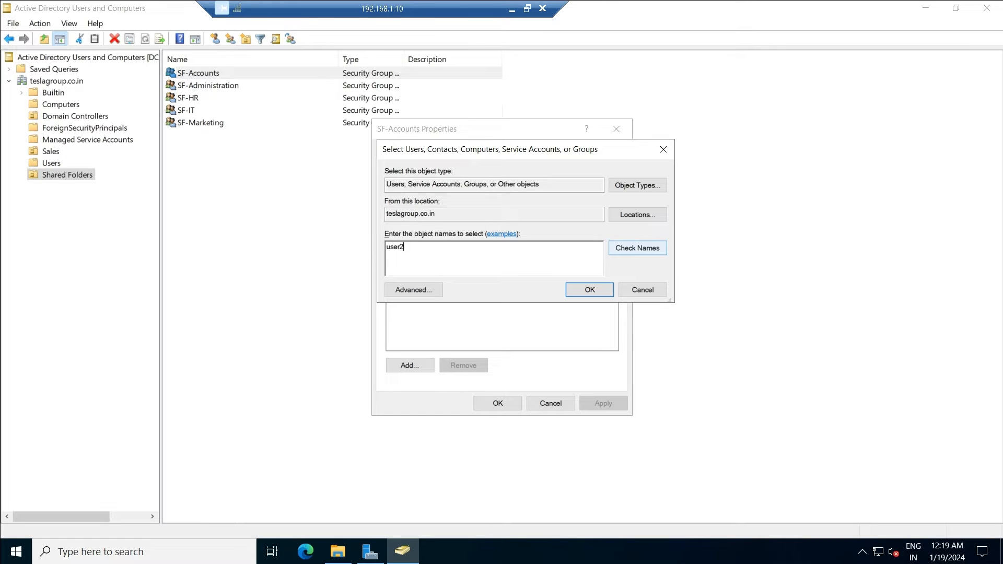
pyautogui.click(637, 248)
pyautogui.click(589, 289)
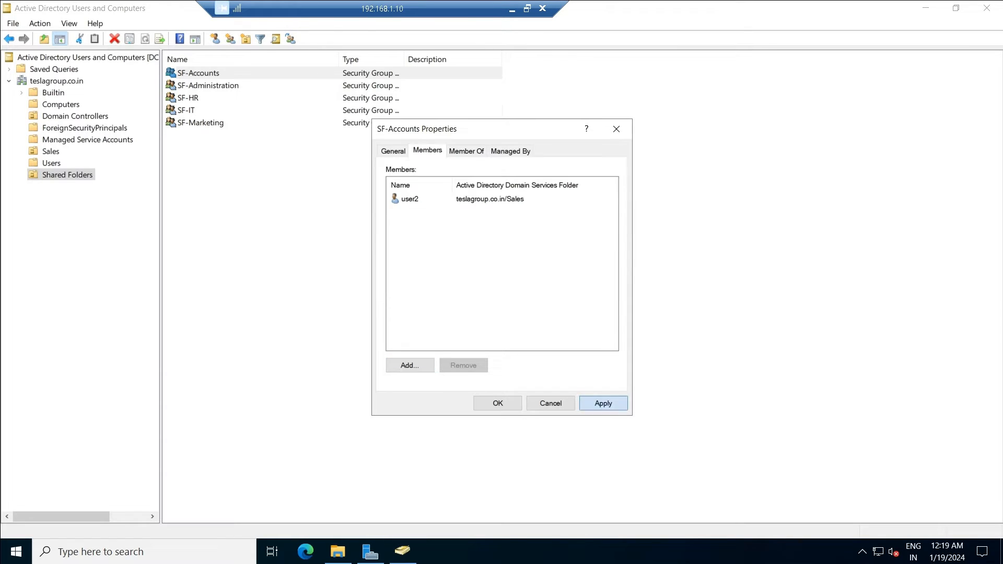
pyautogui.click(602, 403)
pyautogui.click(497, 403)
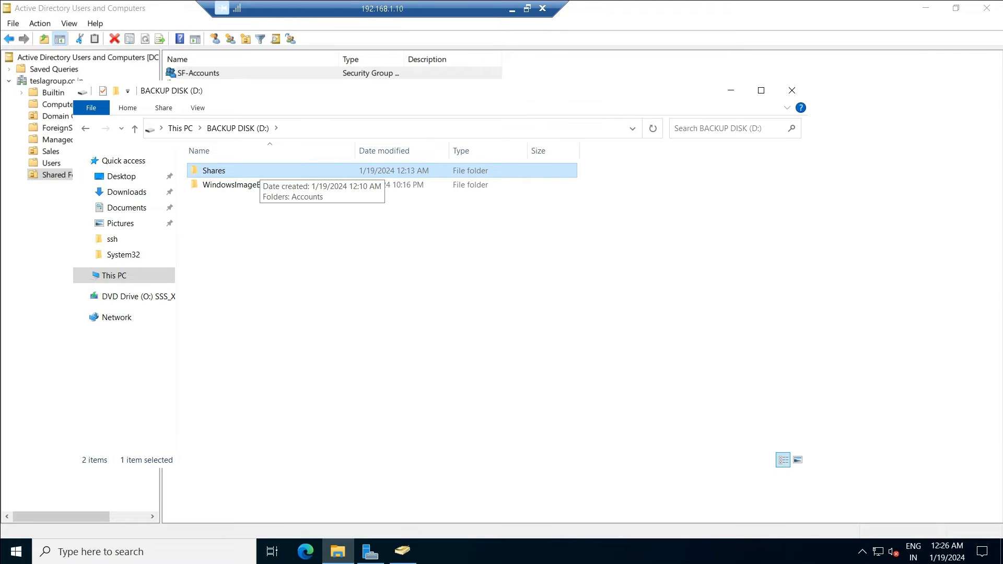
# Change the owner of the D:\Shares folder to the SF-Administration group in its advanced security settings
pyautogui.rightClick(259, 170)
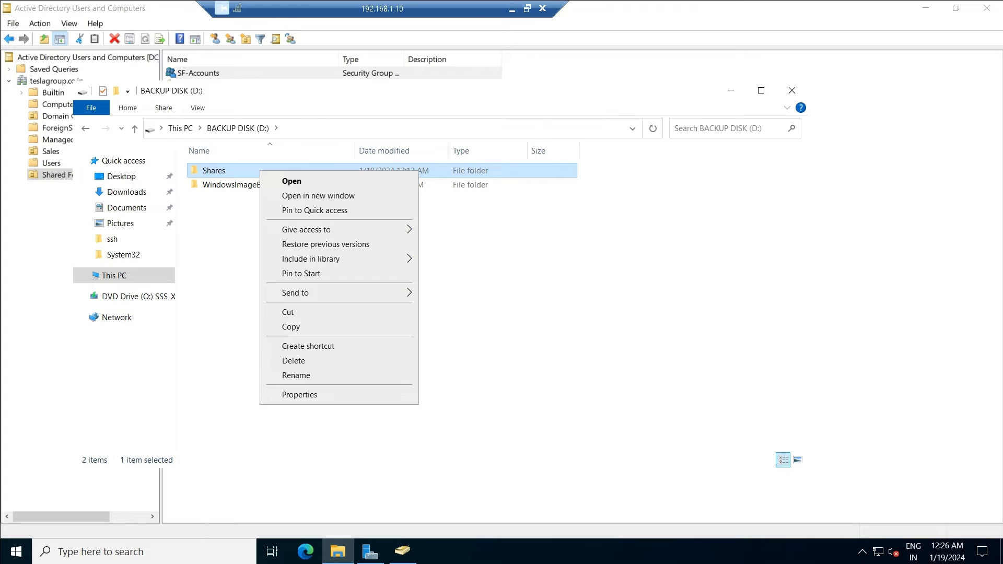
pyautogui.click(300, 394)
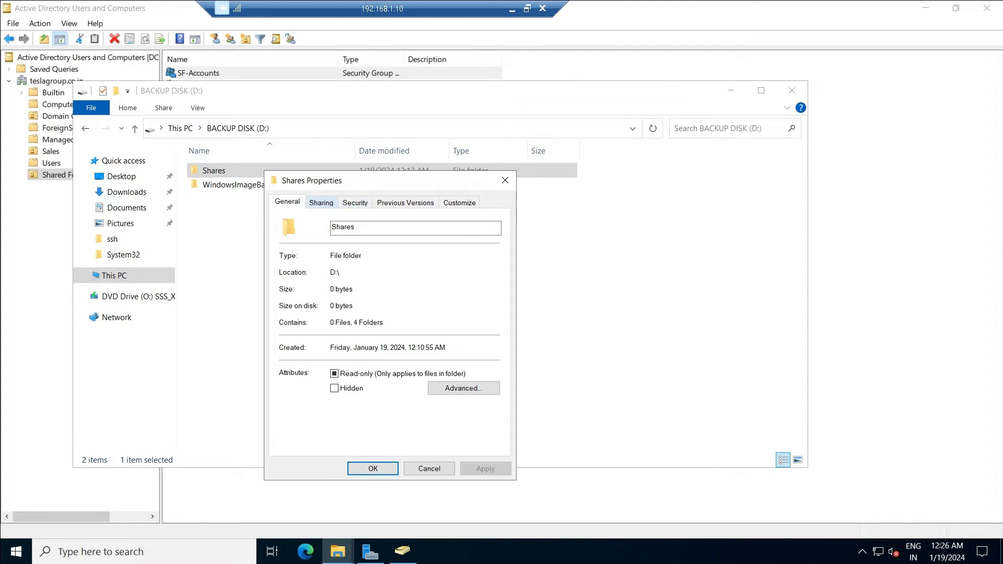
pyautogui.click(355, 203)
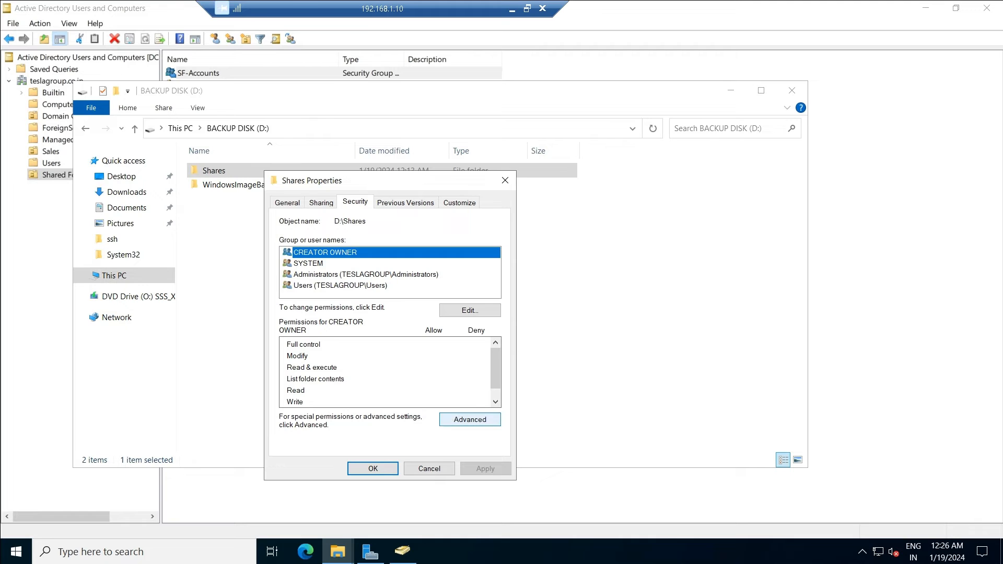
pyautogui.click(470, 420)
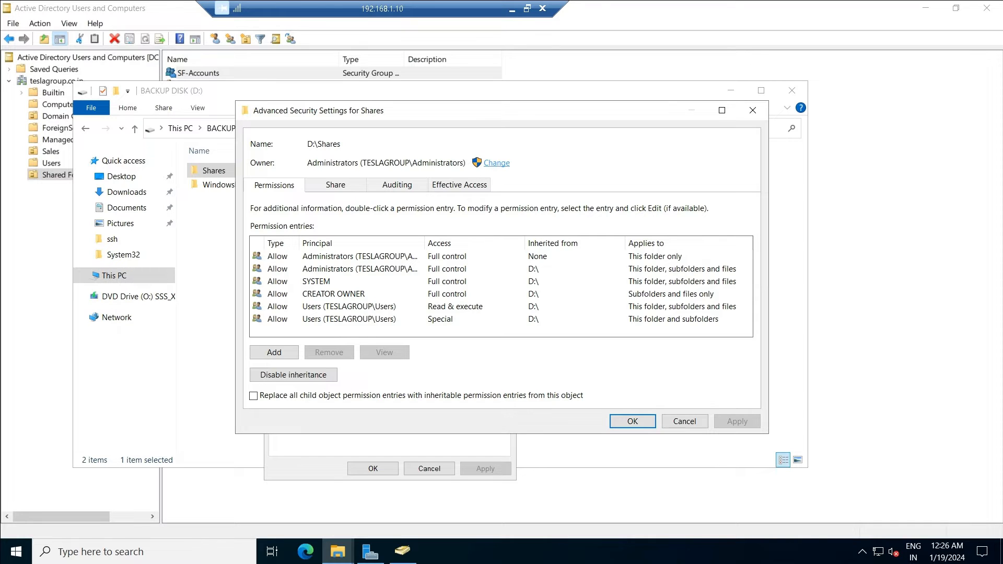
pyautogui.click(497, 163)
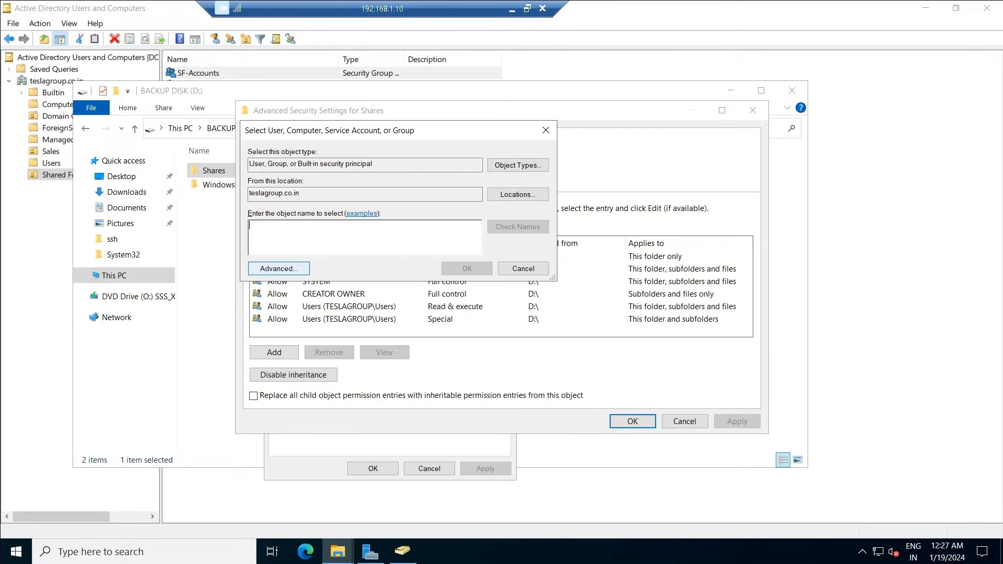
pyautogui.write('sf-admi')
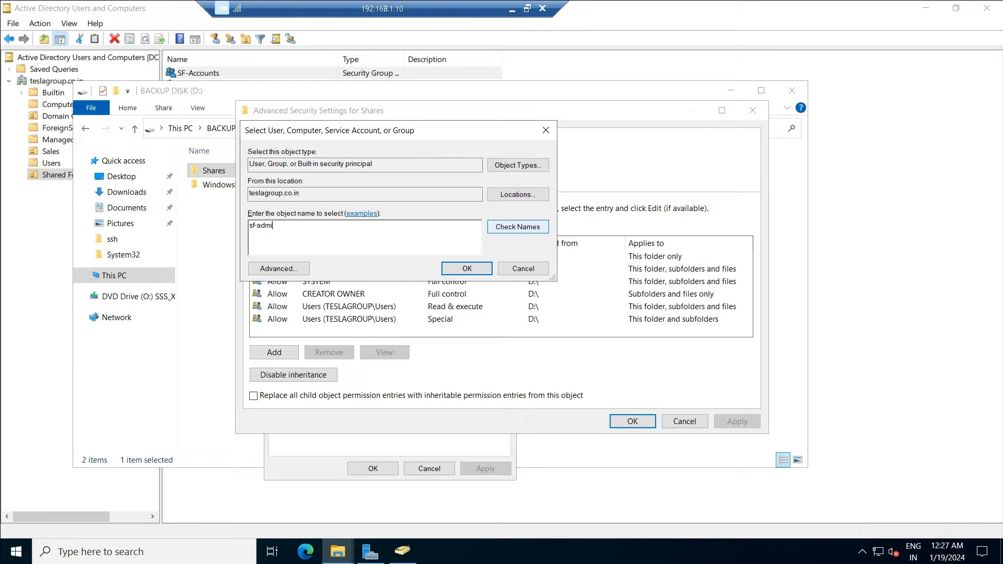
pyautogui.click(518, 226)
pyautogui.click(467, 268)
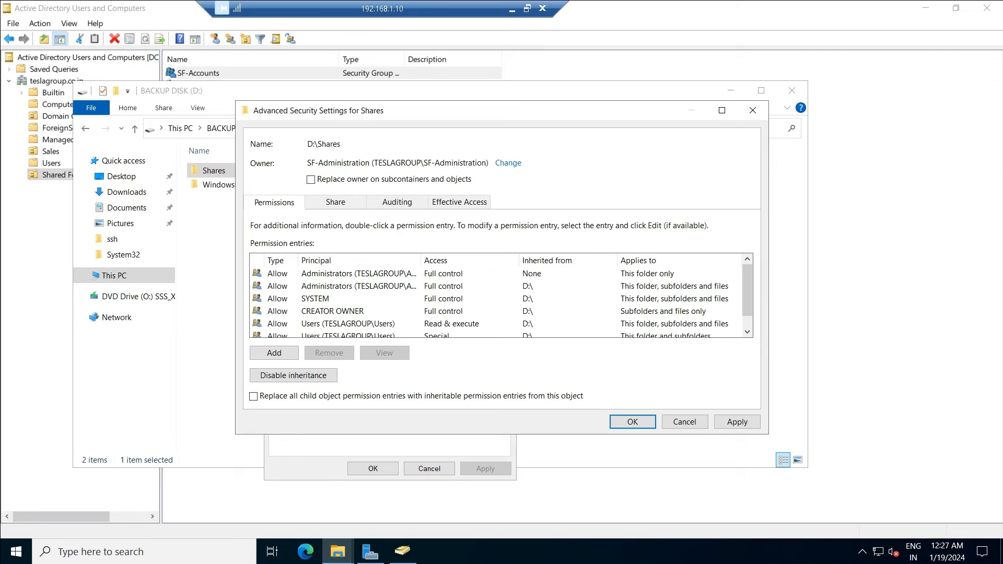
pyautogui.moveTo(337, 163); pyautogui.dragTo(482, 163)
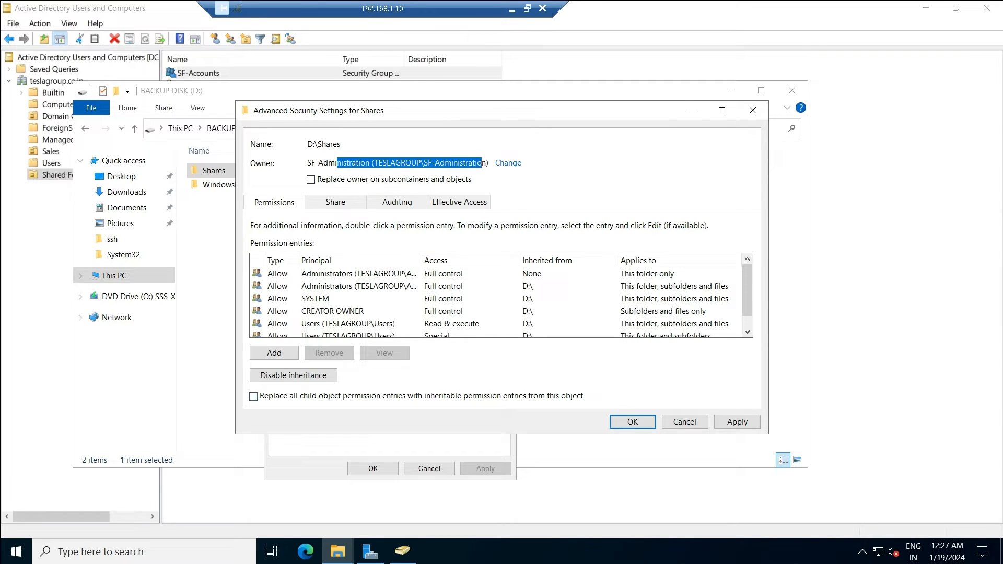
# Disable inheritance on Shares, converting inherited permissions to explicit ones, and remove the Administrators, CREATOR OWNER and both Users entries
pyautogui.click(293, 375)
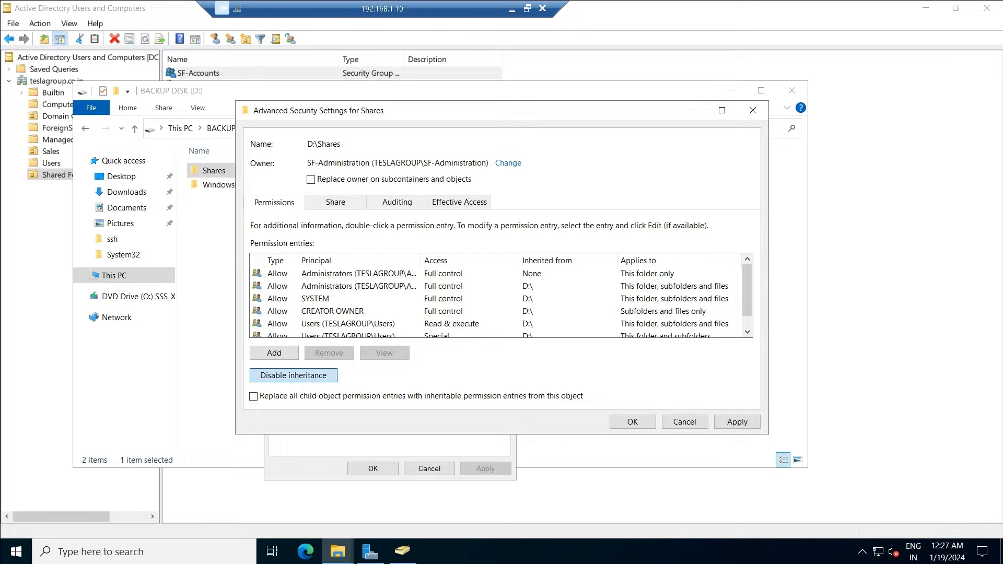
pyautogui.click(408, 276)
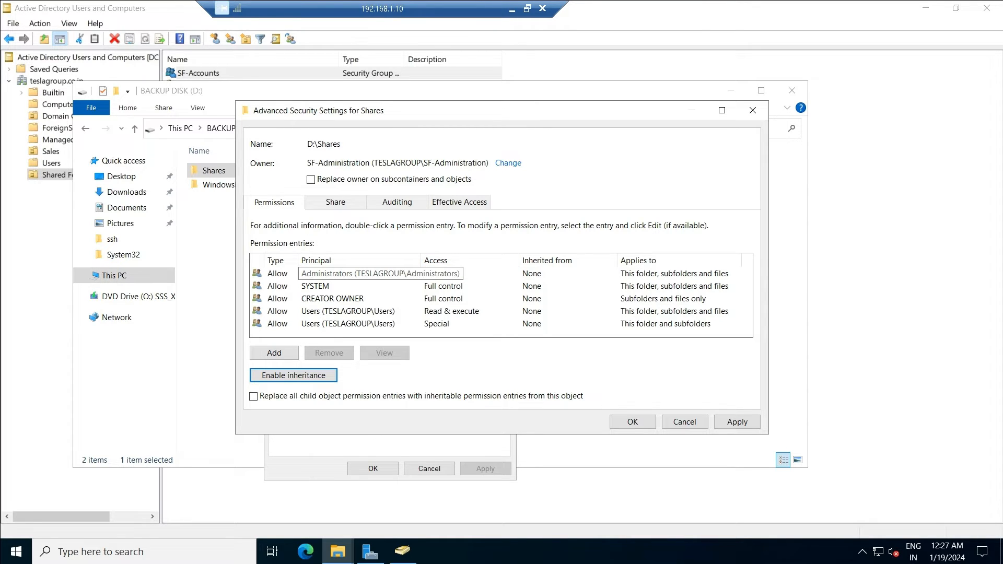
pyautogui.click(355, 273)
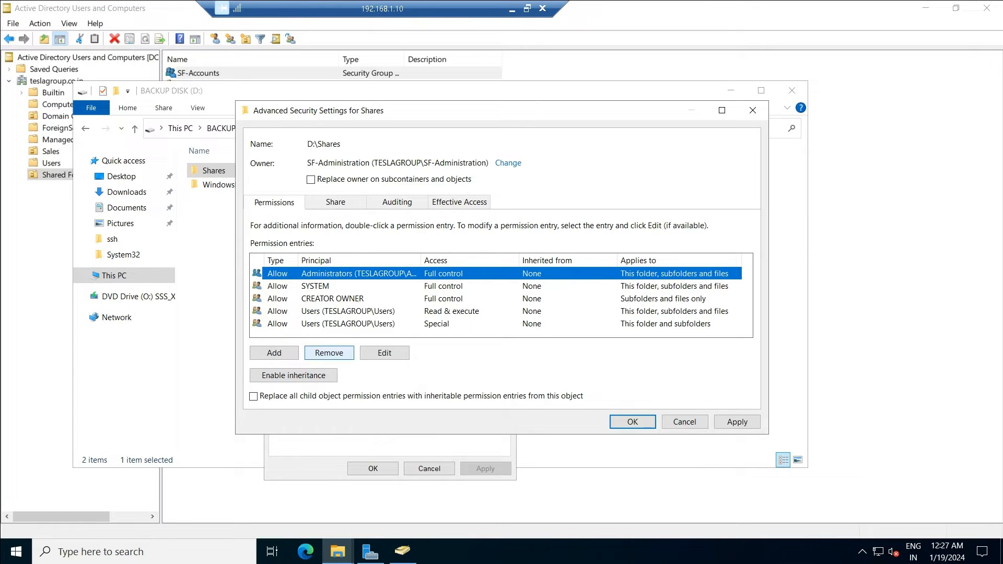
pyautogui.click(329, 354)
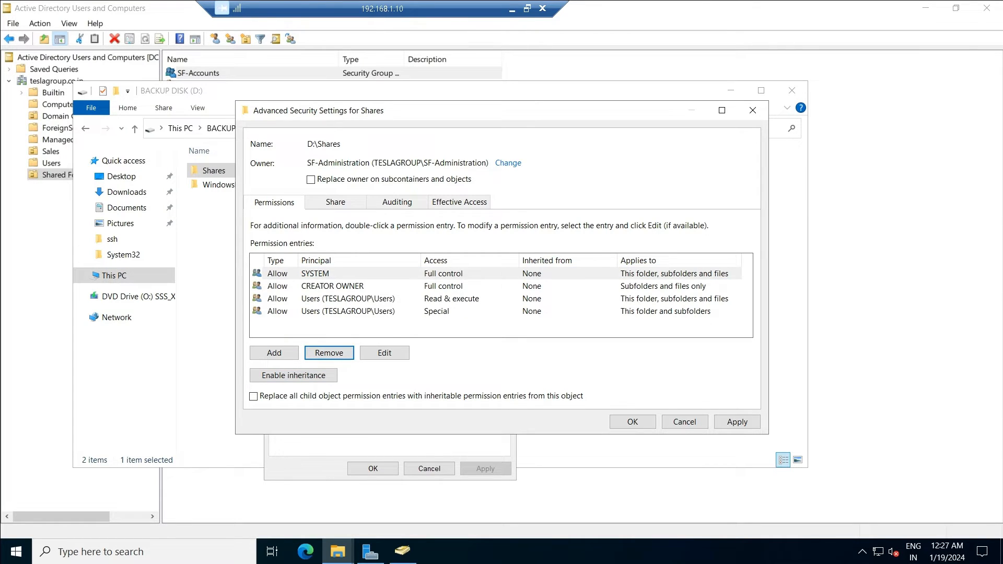
pyautogui.click(334, 286)
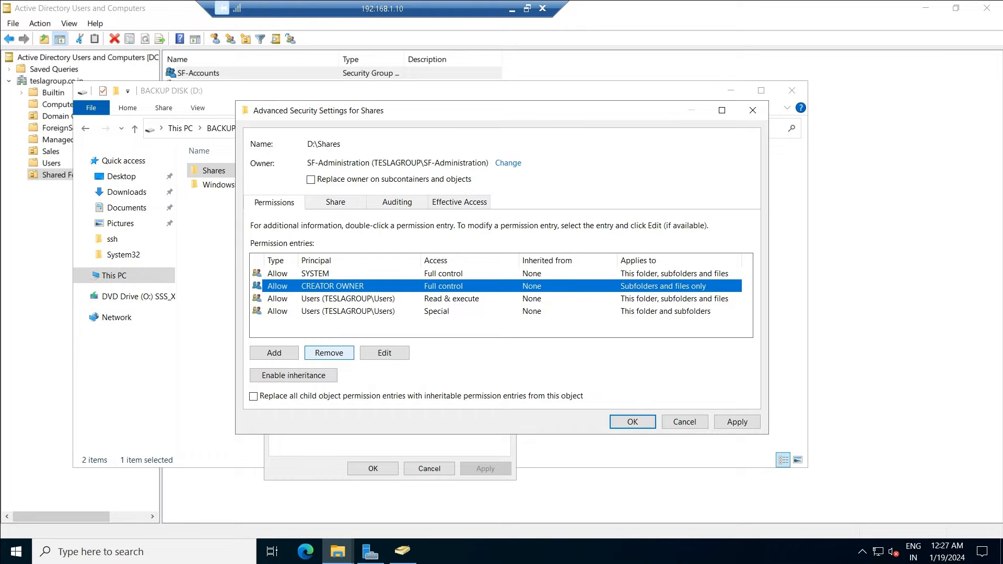
pyautogui.click(329, 353)
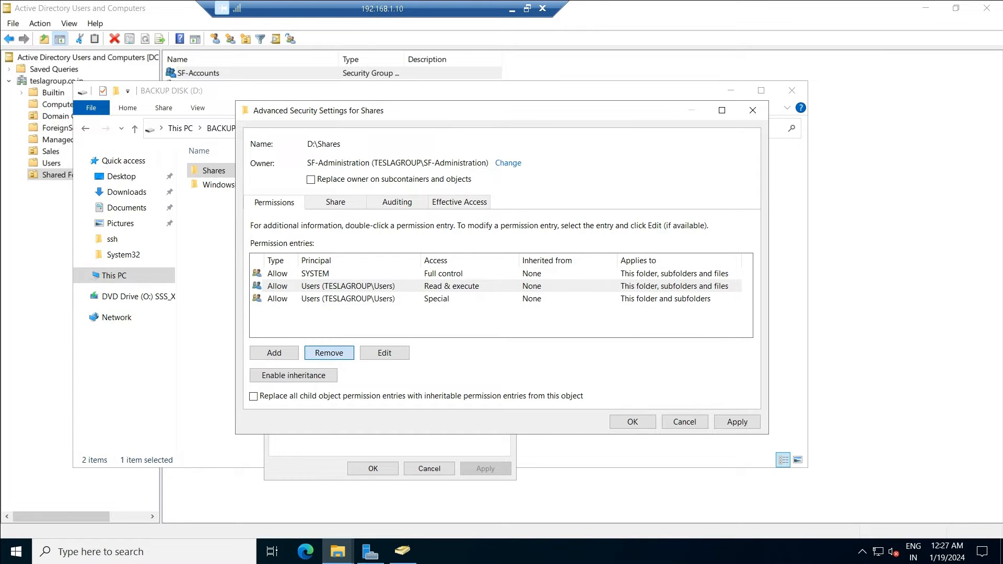
pyautogui.click(329, 353)
pyautogui.click(329, 353)
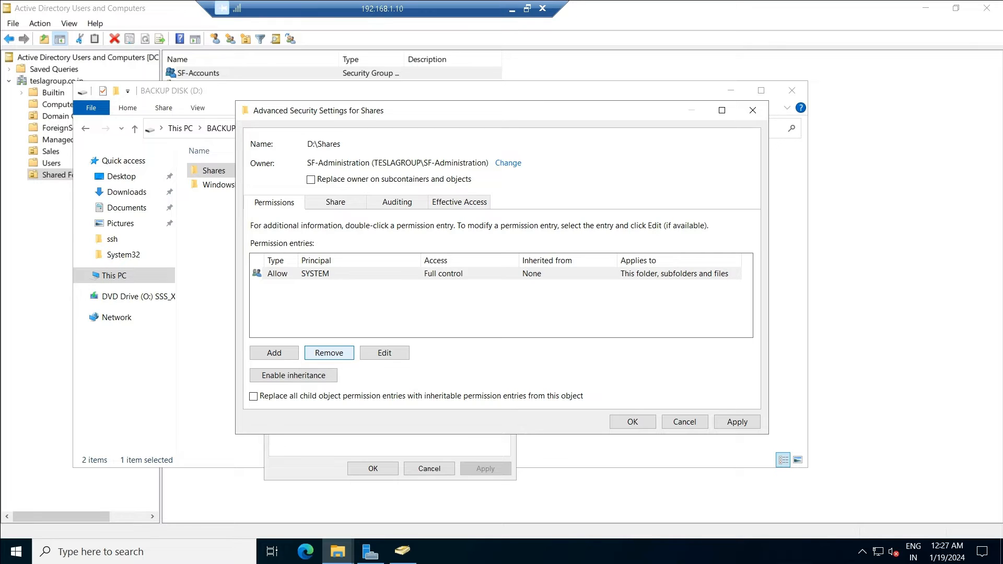
# Add a permission entry allowing SF-Administration Full control over the Shares folder, its subfolders and files
pyautogui.click(273, 353)
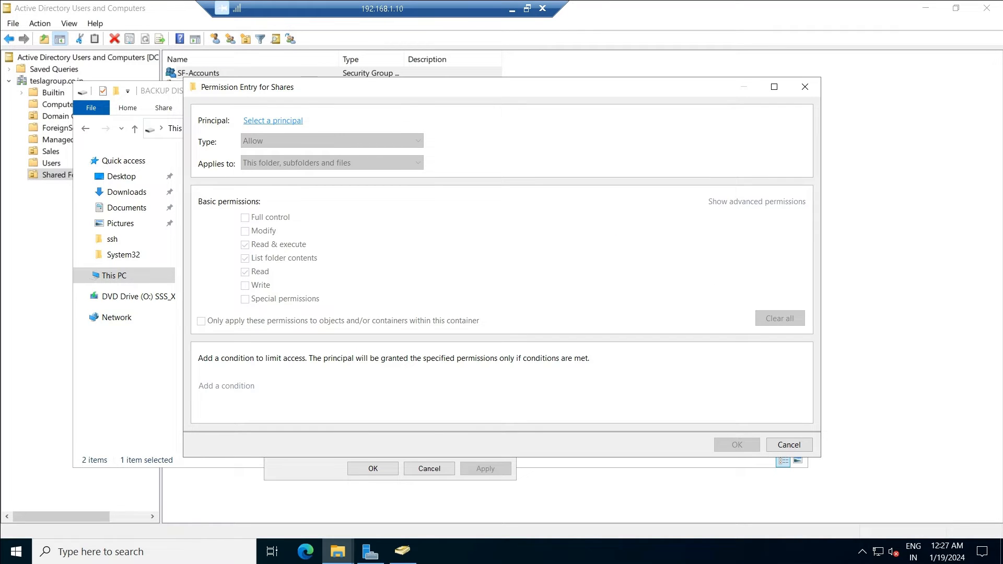
pyautogui.click(272, 120)
pyautogui.write('sf-ad')
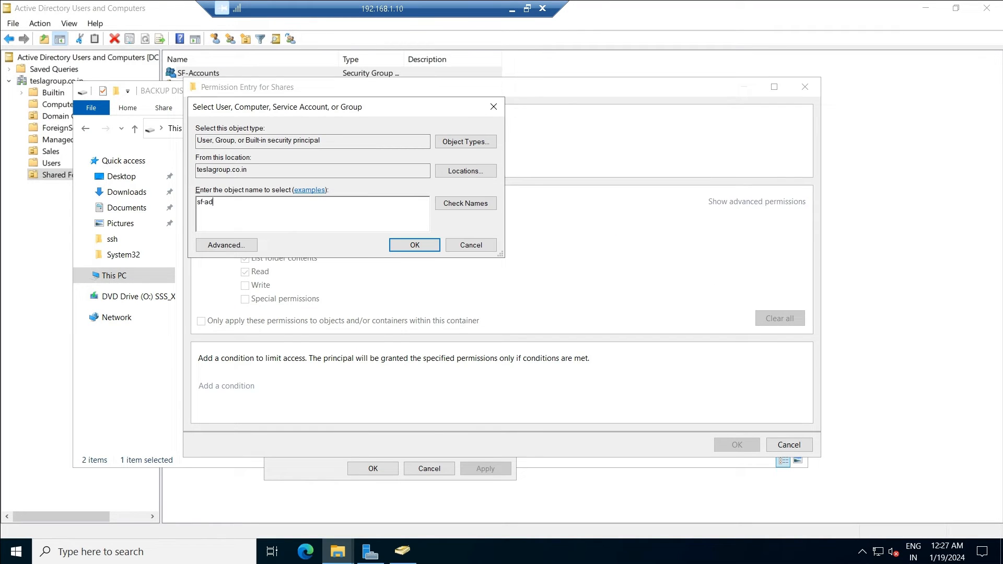
pyautogui.write('mi')
pyautogui.click(465, 203)
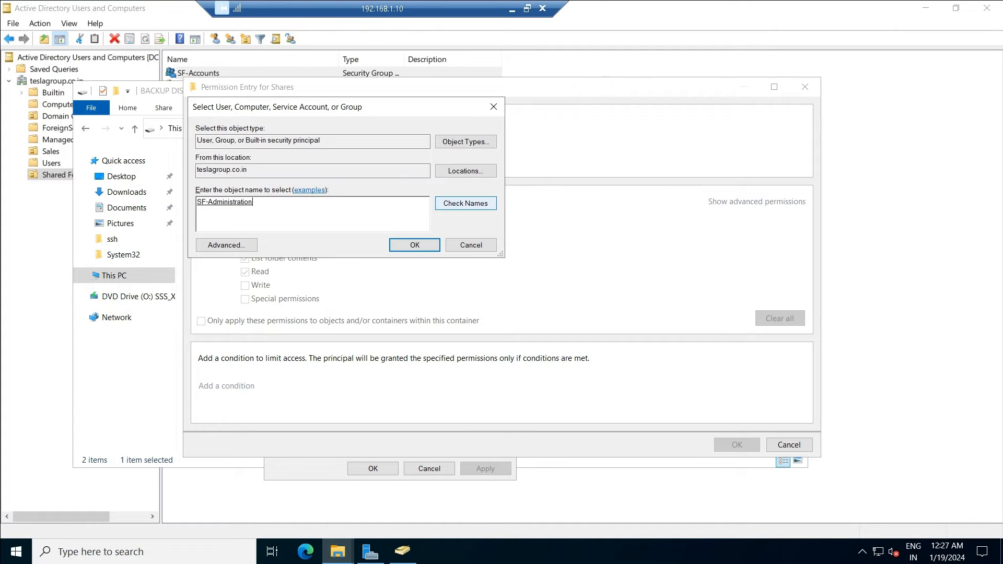
pyautogui.click(415, 245)
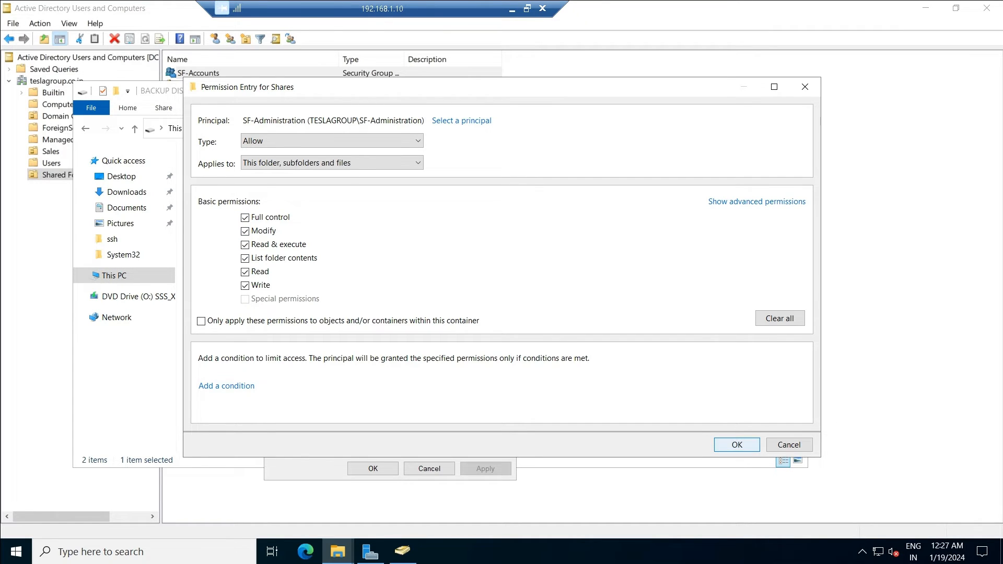
pyautogui.click(736, 445)
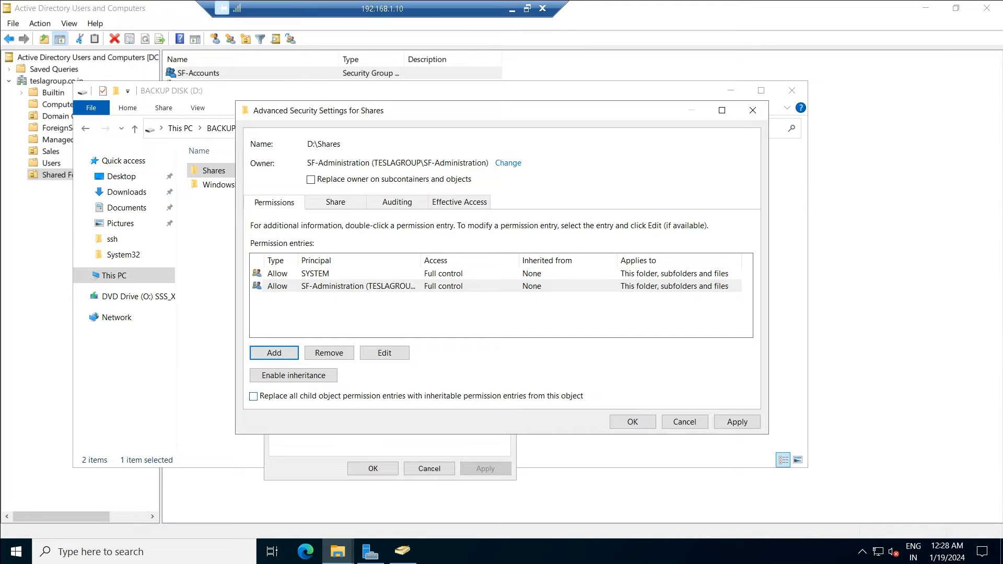
# Add a permission entry allowing Domain Users Read & execute on the Shares folder, its subfolders and files, checking its advanced permissions
pyautogui.click(273, 352)
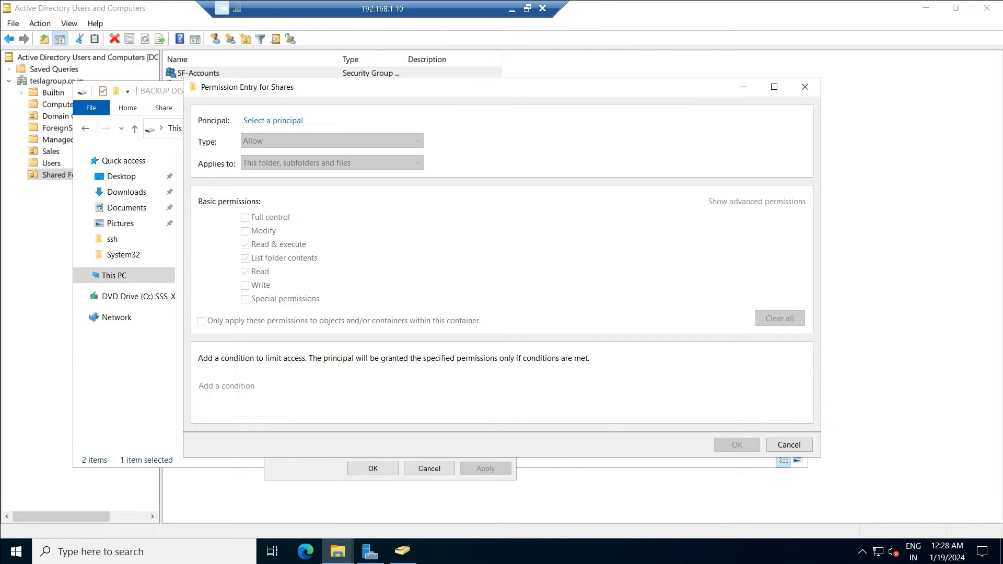
pyautogui.click(273, 120)
pyautogui.write('d')
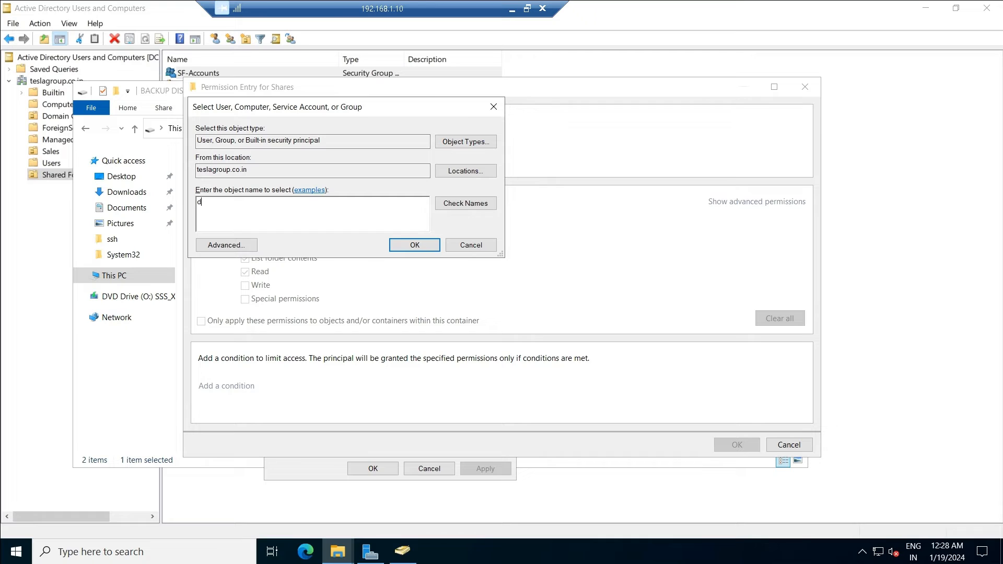
pyautogui.write('omain users')
pyautogui.click(465, 203)
pyautogui.click(415, 245)
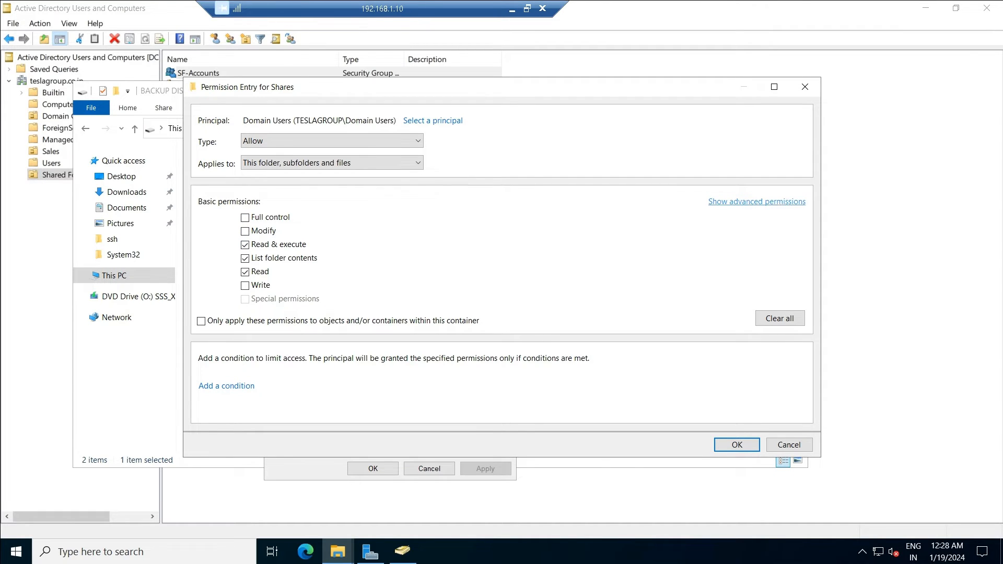
pyautogui.click(756, 201)
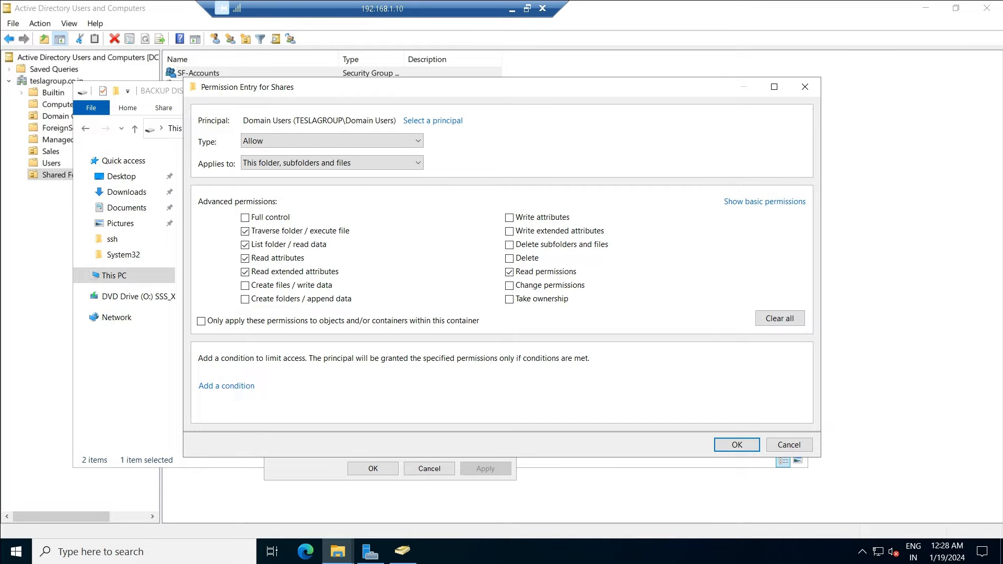
pyautogui.press('Return')
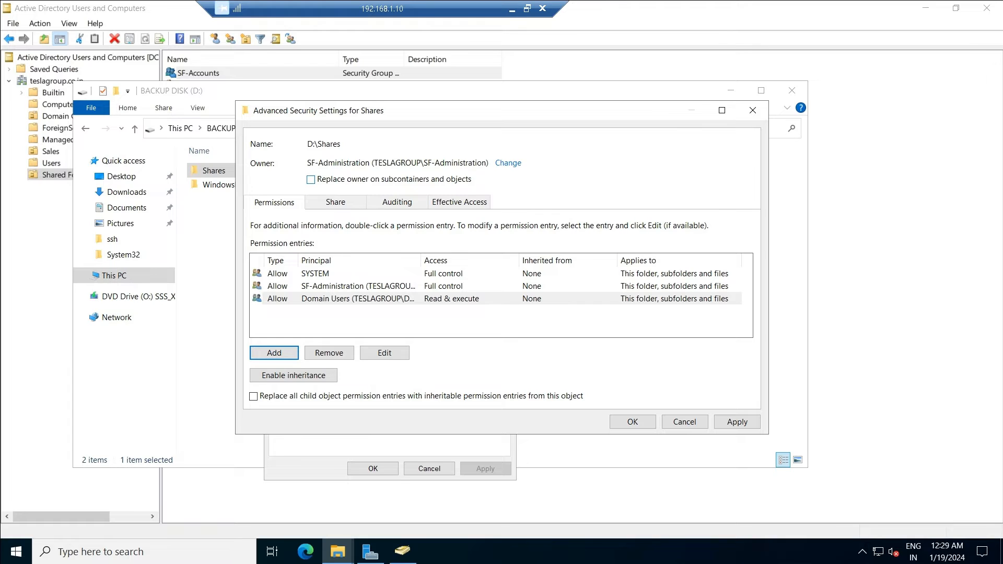
# Replace the owner on subcontainers and objects of Shares, apply with permission replacement accepted, and close the folder's properties
pyautogui.click(311, 179)
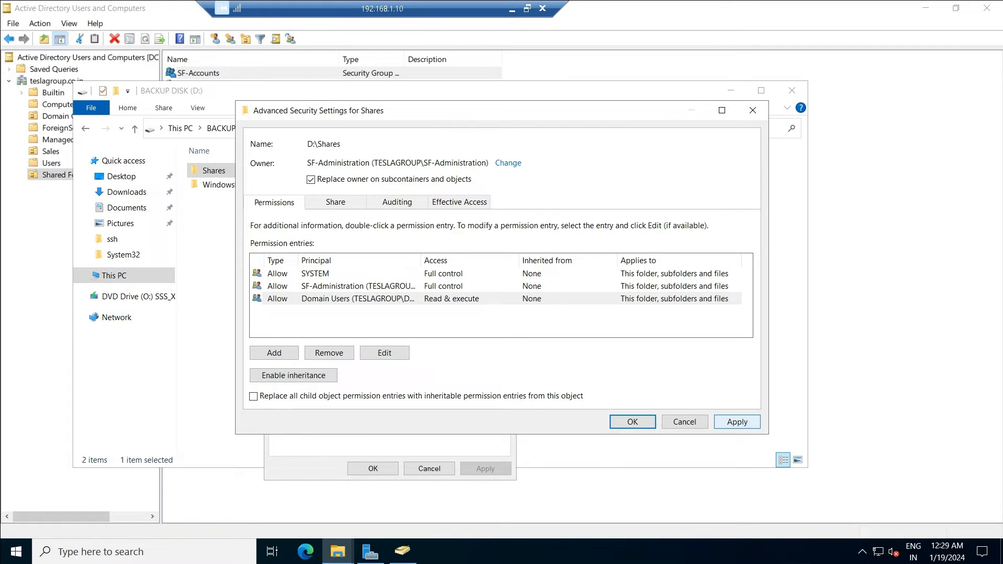
pyautogui.click(737, 421)
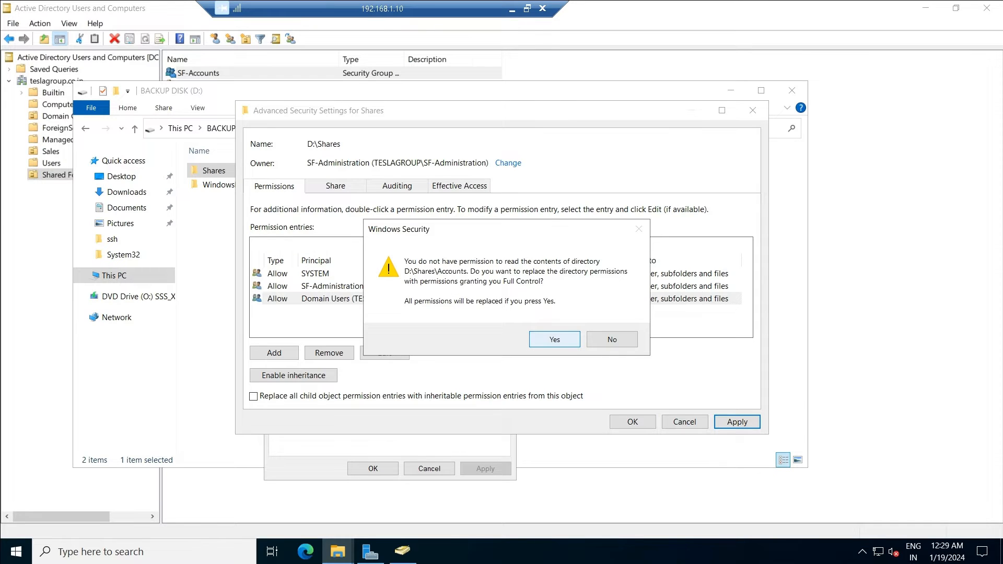
pyautogui.press('Return')
pyautogui.press('Return')
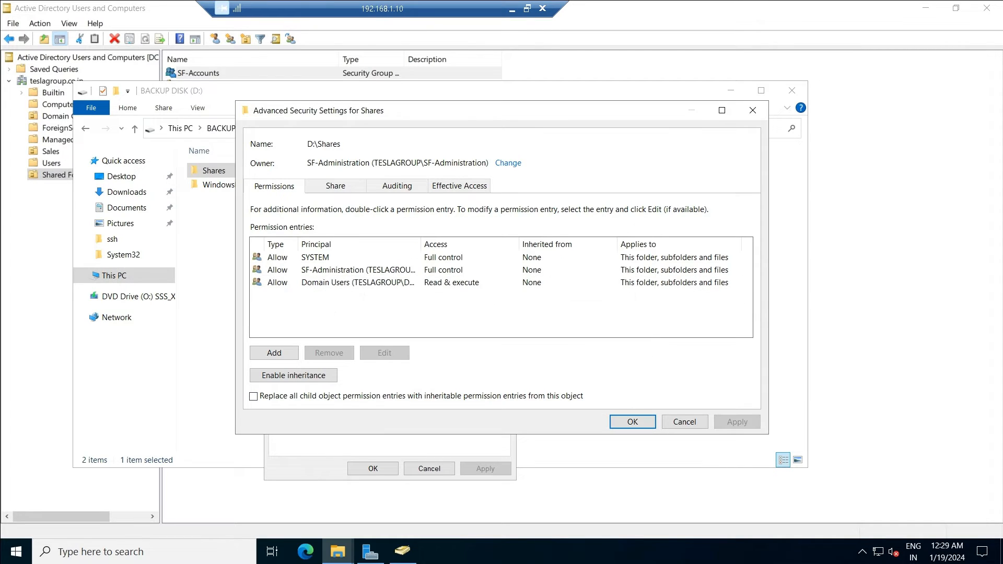
pyautogui.press('Return')
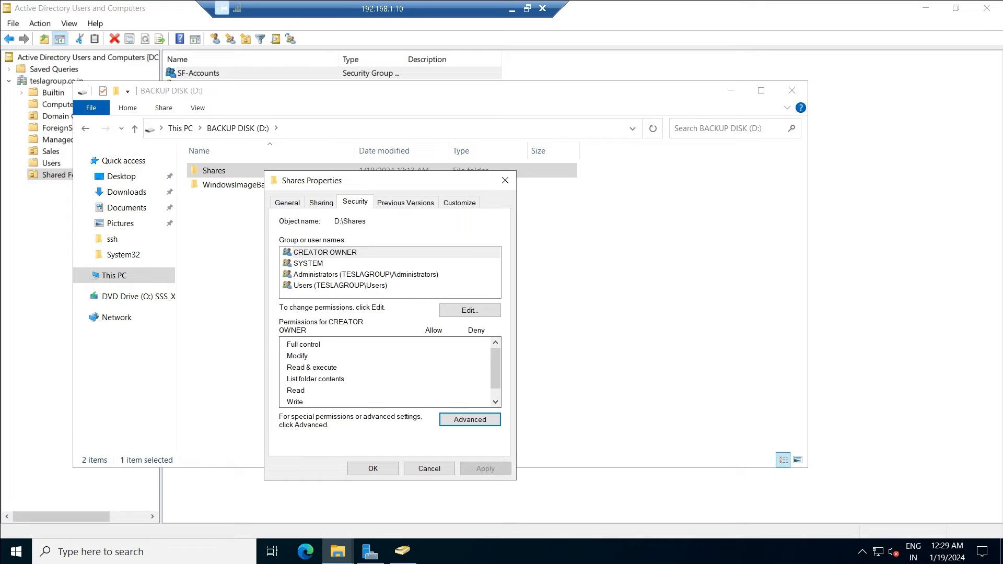
pyautogui.press('Tab')
pyautogui.press('Return')
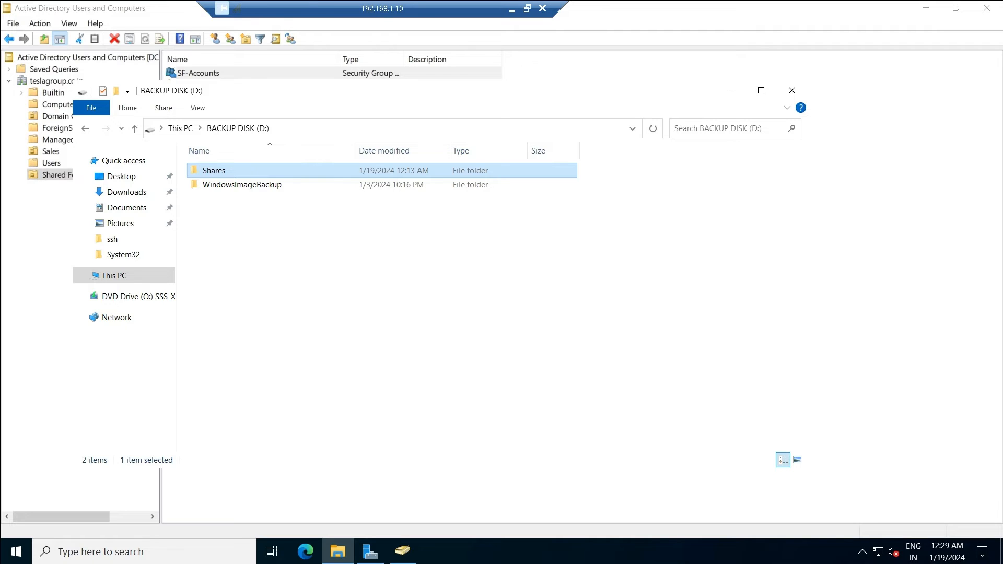
# Close the BACKUP DISK (D:) folder and Active Directory Users and Computers windows, and sign out of the administrator session
pyautogui.click(791, 90)
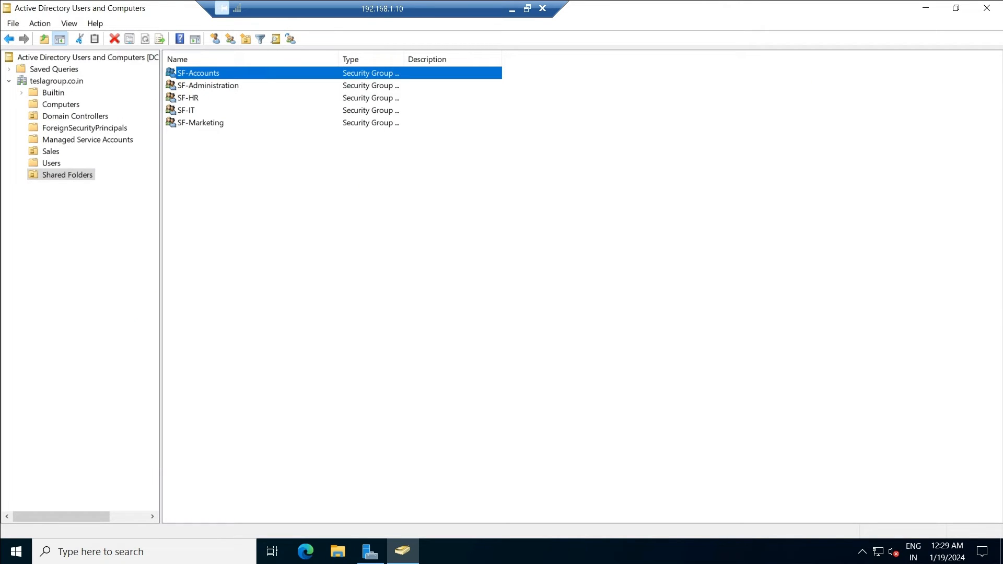
pyautogui.click(987, 8)
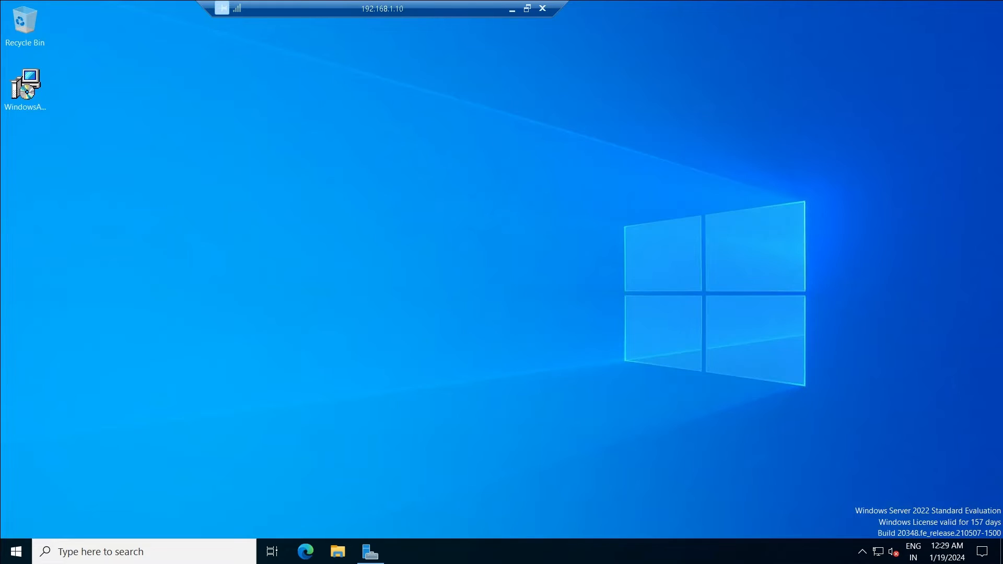
pyautogui.click(17, 552)
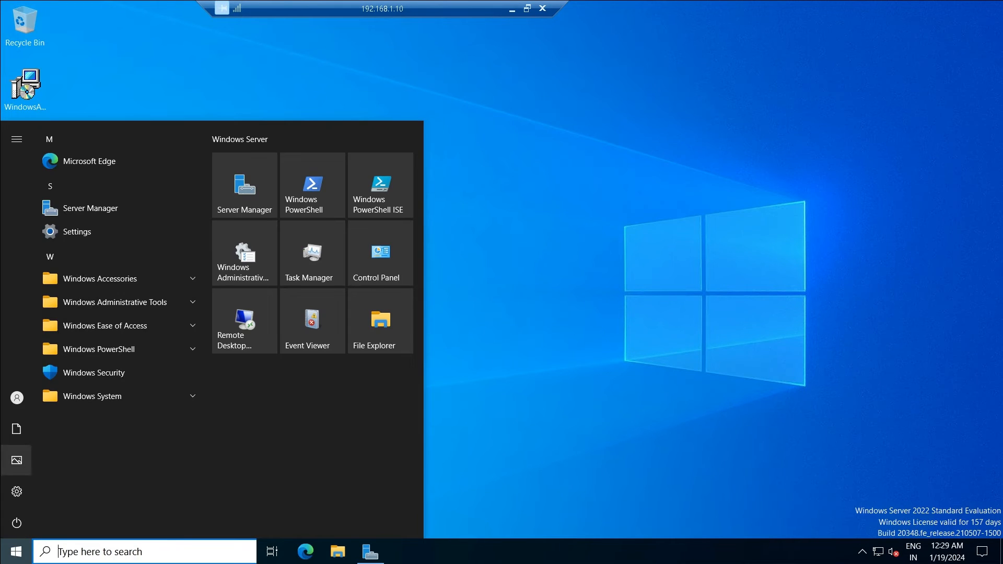
pyautogui.click(16, 398)
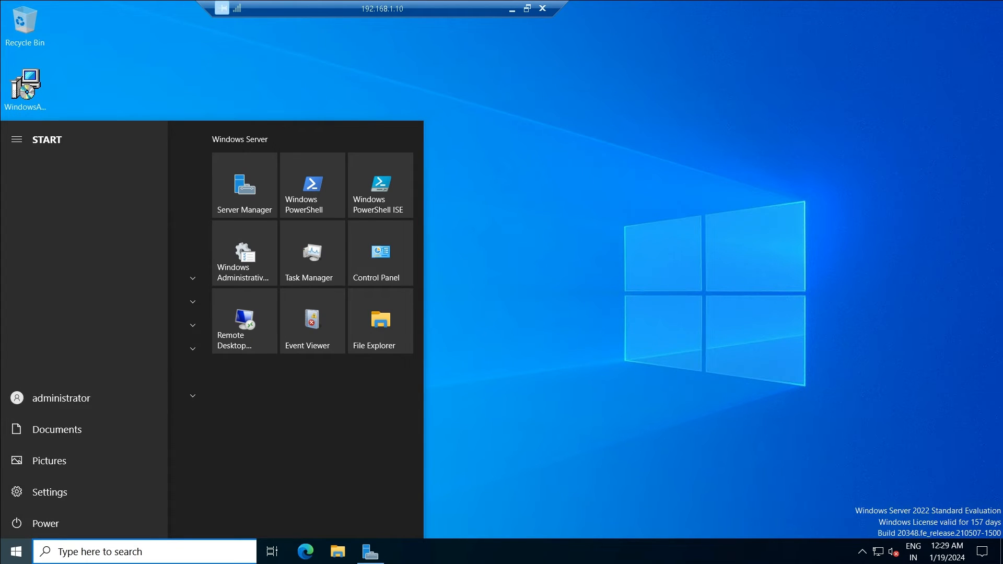
pyautogui.click(42, 364)
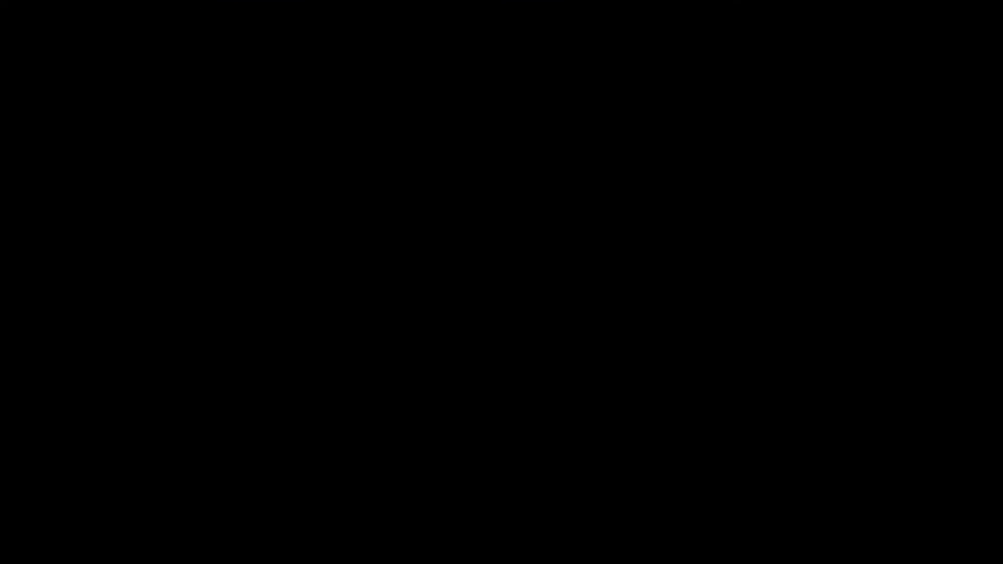
# Reconnect to 192.168.1.10 with Remote Desktop Connection as administrator, entering the account password and accepting the certificate warning
pyautogui.press('super+r')
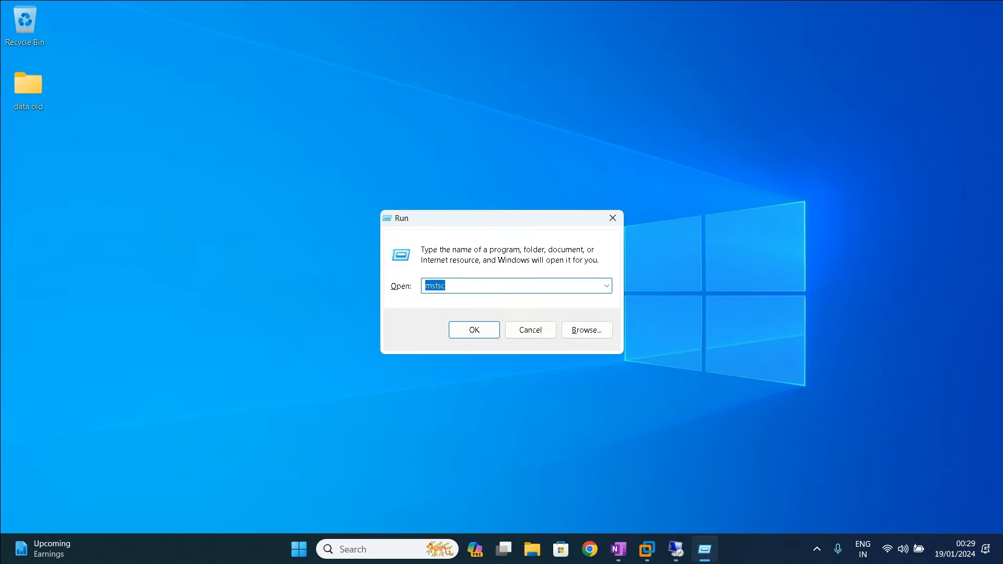
pyautogui.press('Return')
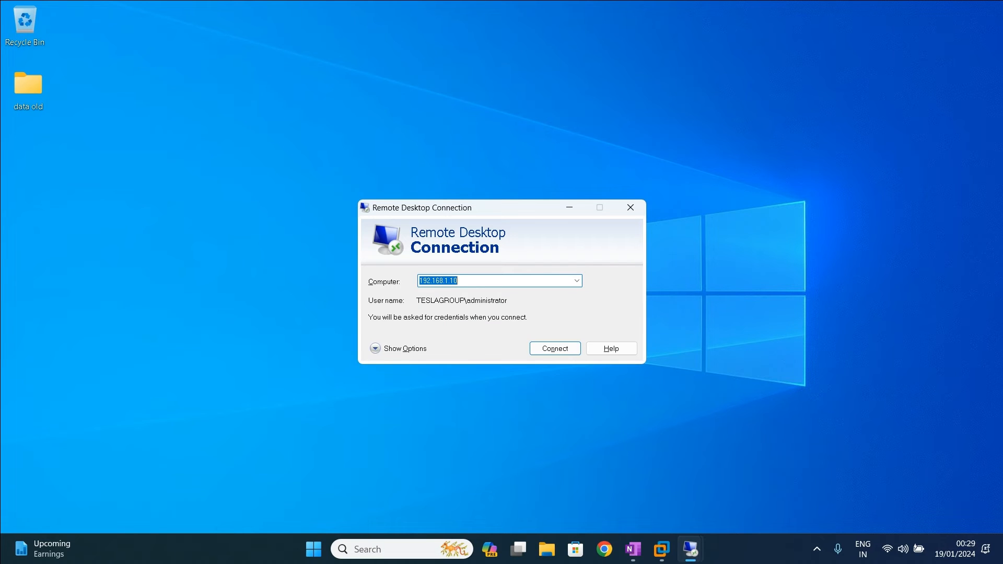
pyautogui.press('Return')
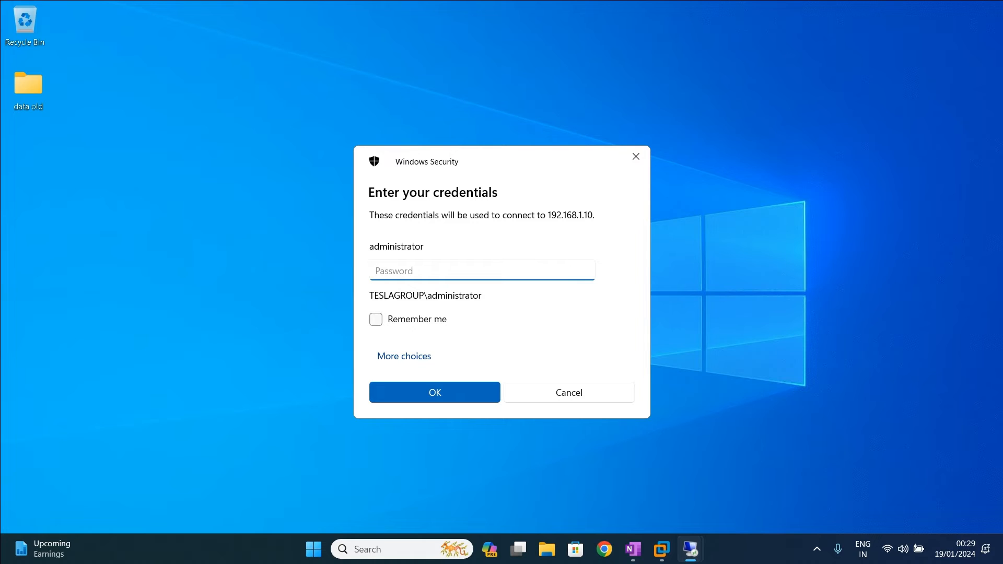
pyautogui.write('•••••••••')
pyautogui.press('Return')
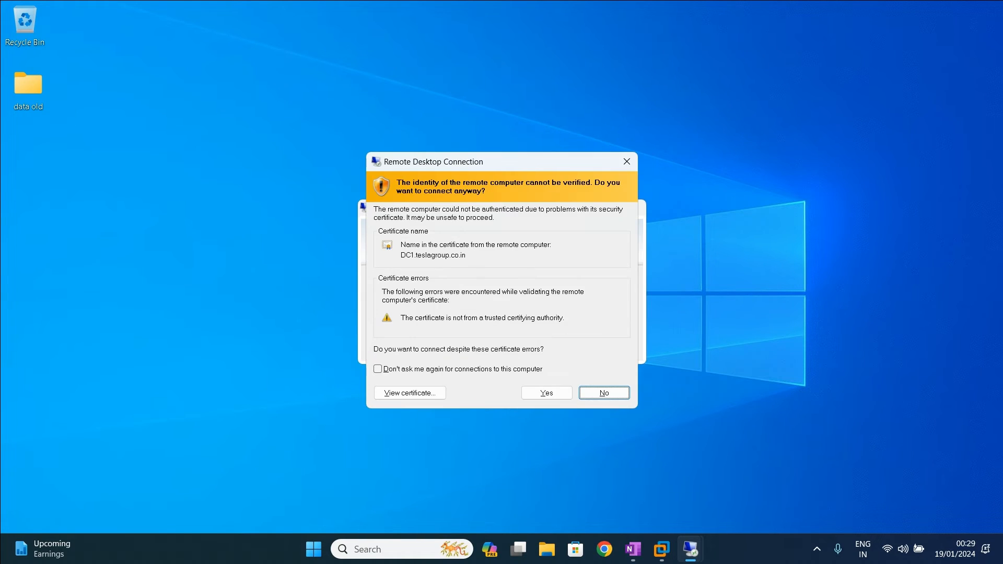
pyautogui.press('Left')
pyautogui.press('Return')
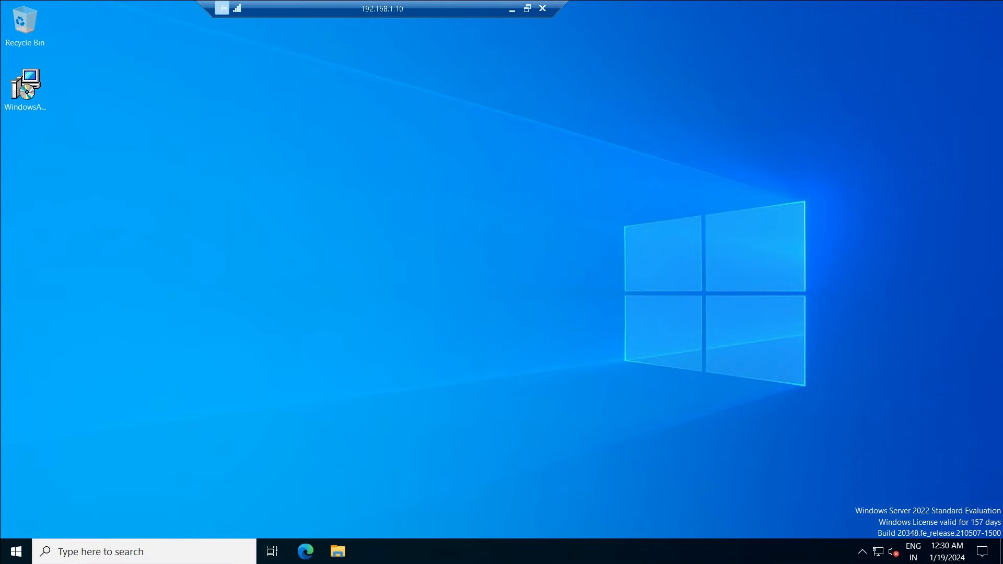
# Review the security permissions of SYSTEM, SF-Administration and Domain Users on the Shares folder of BACKUP DISK (D:), and close its properties
pyautogui.click(338, 551)
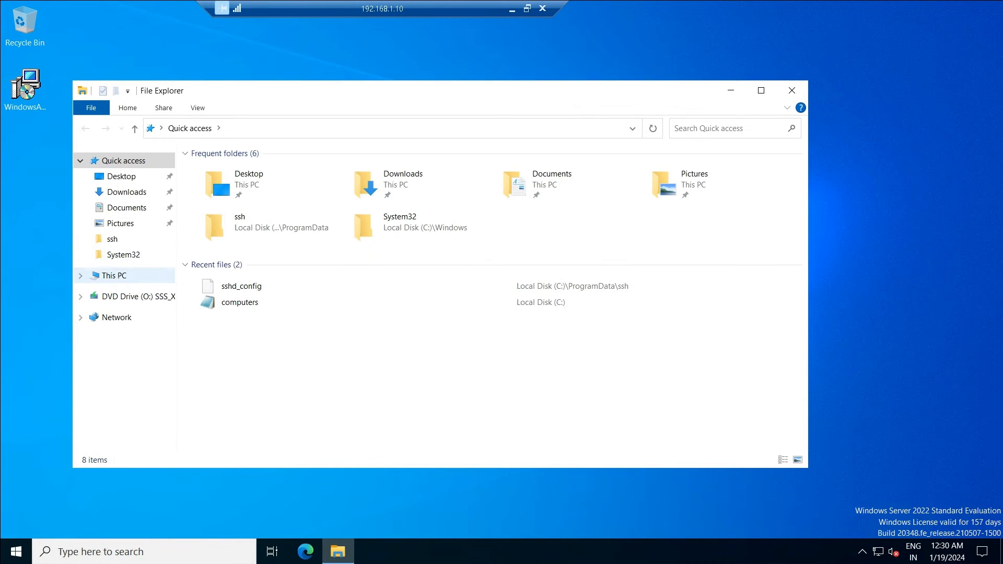
pyautogui.click(114, 276)
pyautogui.doubleClick(417, 306)
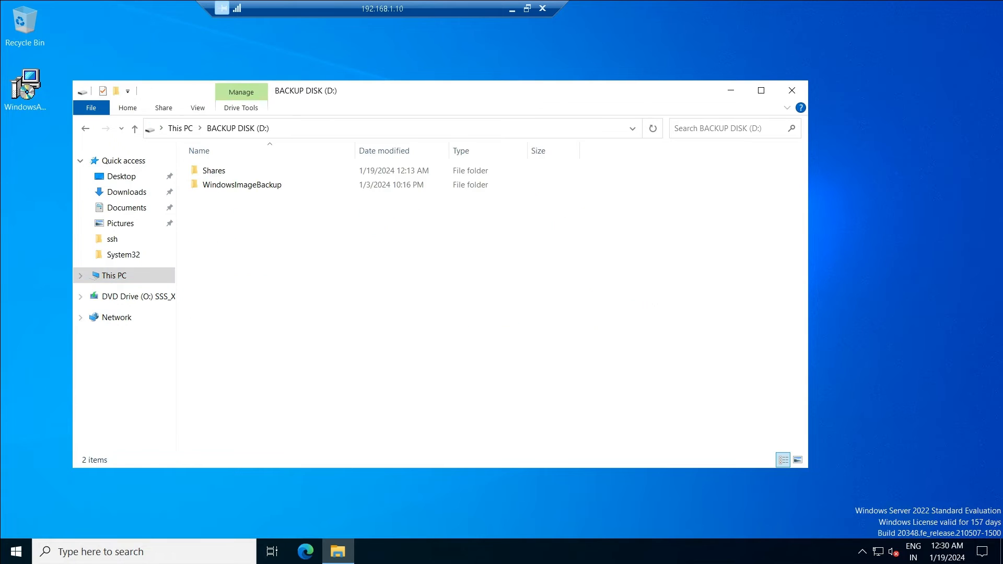
pyautogui.click(232, 171)
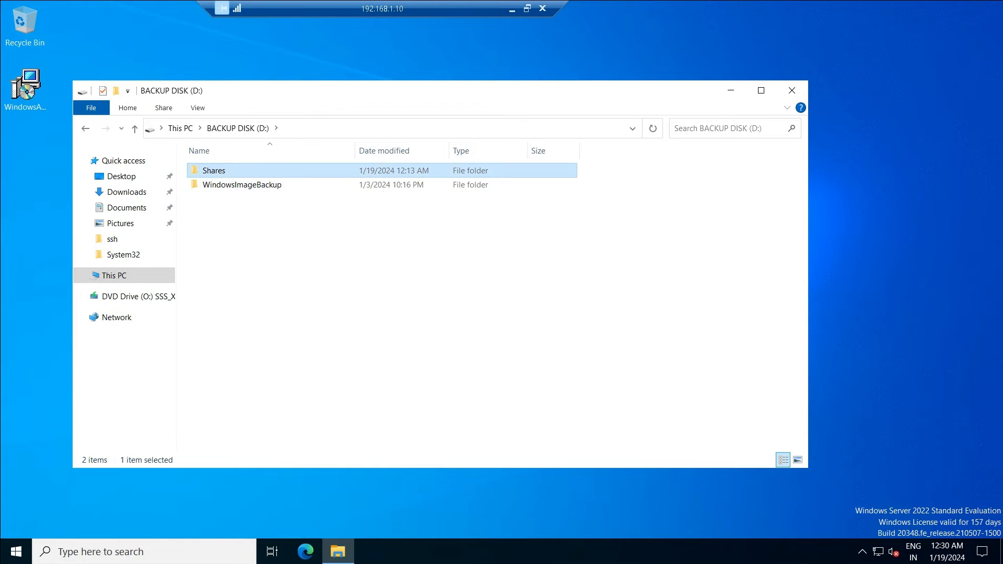
pyautogui.rightClick(232, 170)
pyautogui.click(271, 395)
pyautogui.click(327, 203)
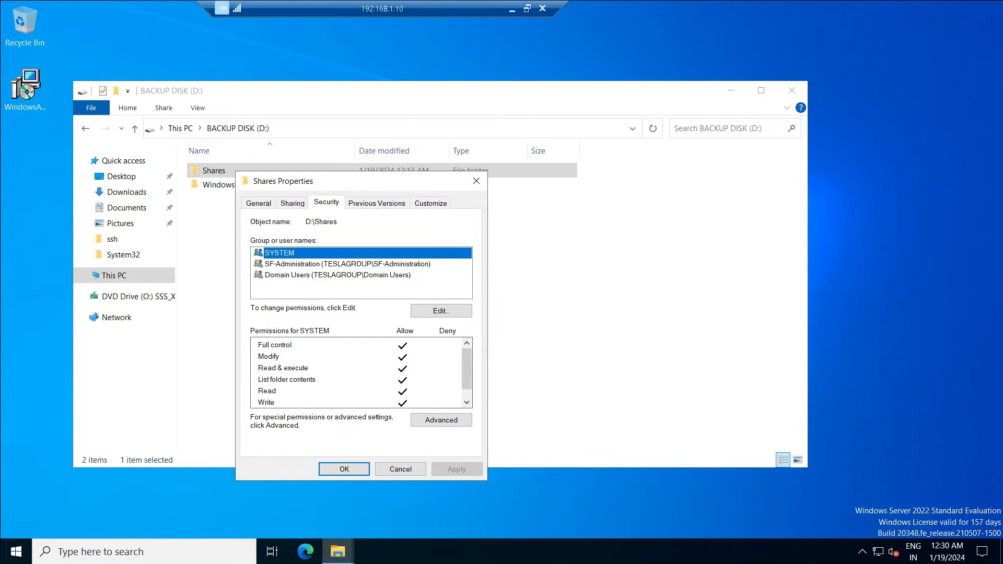
pyautogui.click(347, 264)
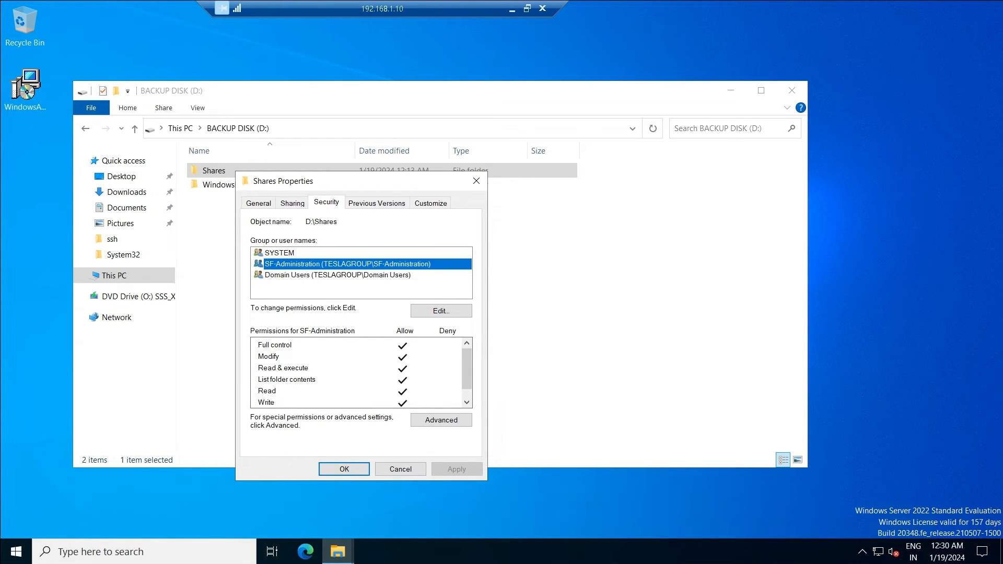
pyautogui.click(338, 275)
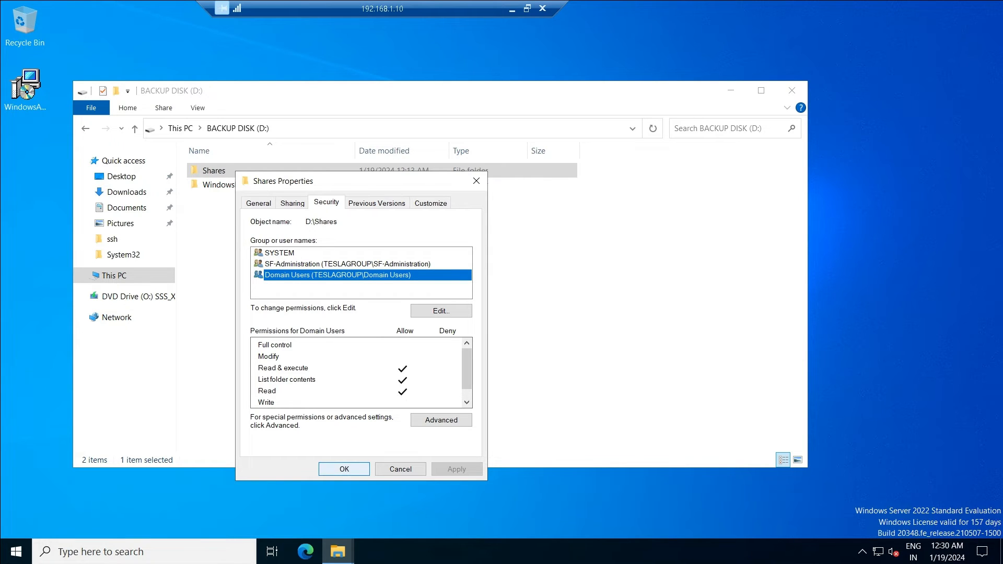
pyautogui.click(344, 469)
# Open the advanced security settings of the HR folder inside Shares and check its owner
pyautogui.doubleClick(214, 171)
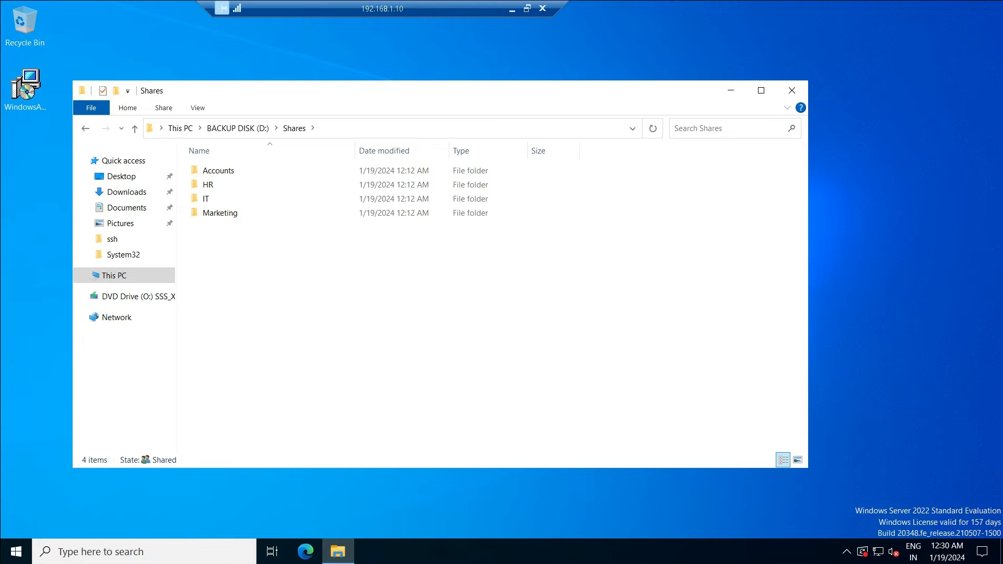
pyautogui.click(208, 184)
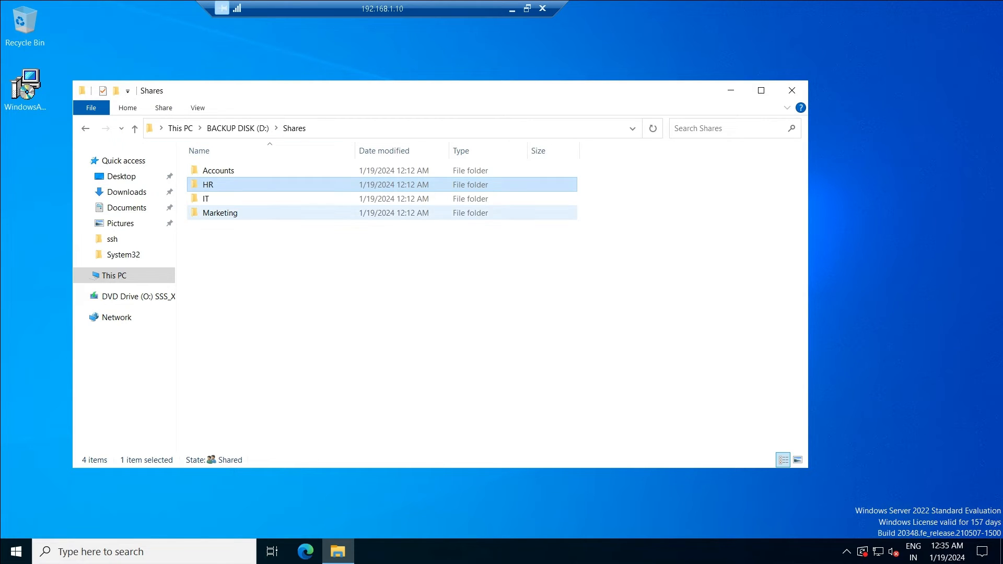
pyautogui.click(220, 213)
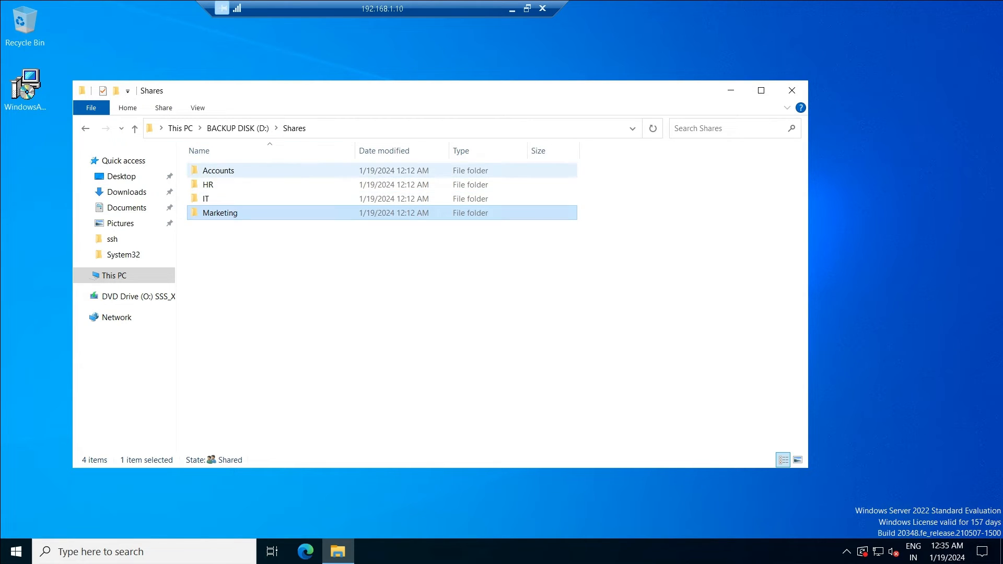
pyautogui.click(218, 171)
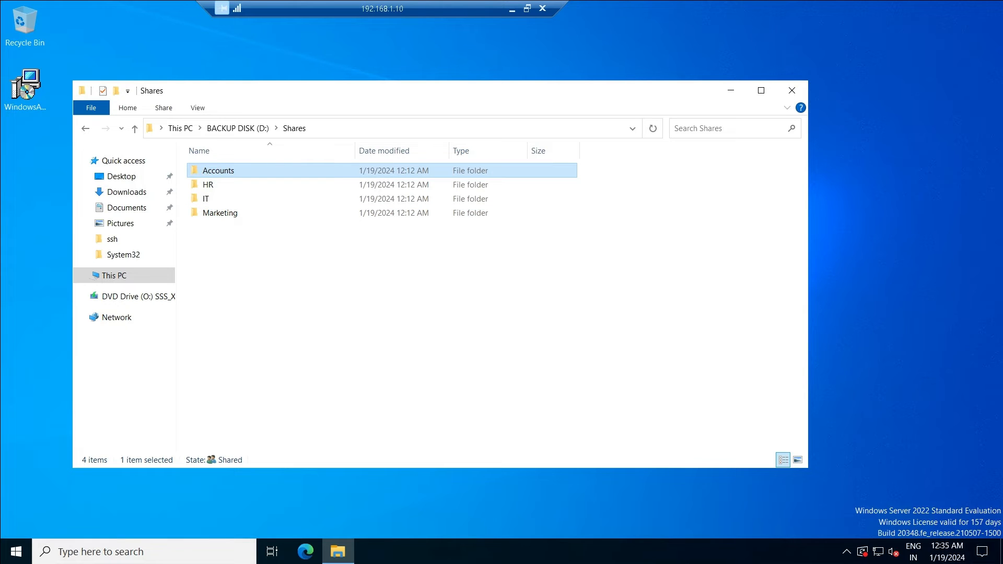
pyautogui.click(208, 185)
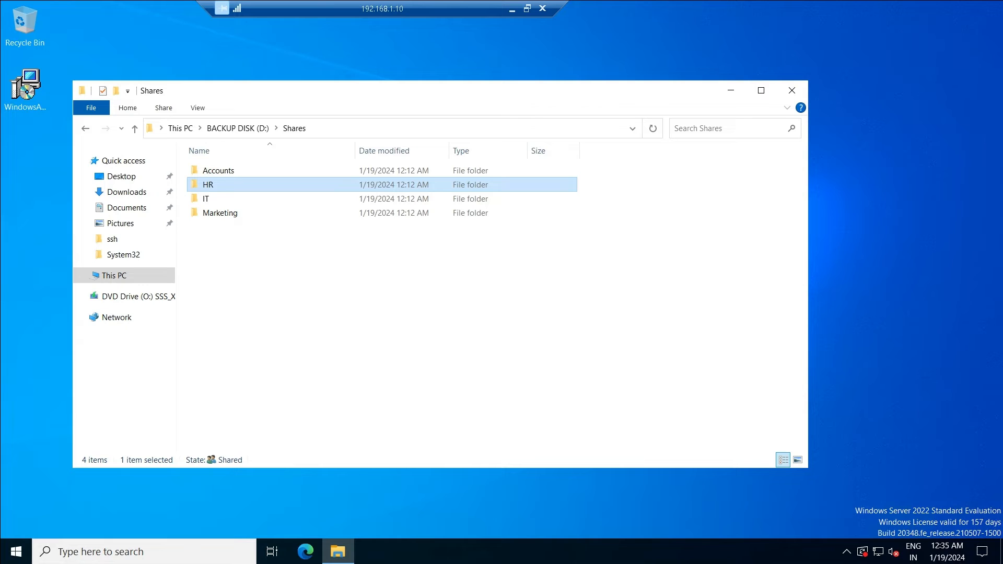
pyautogui.rightClick(236, 189)
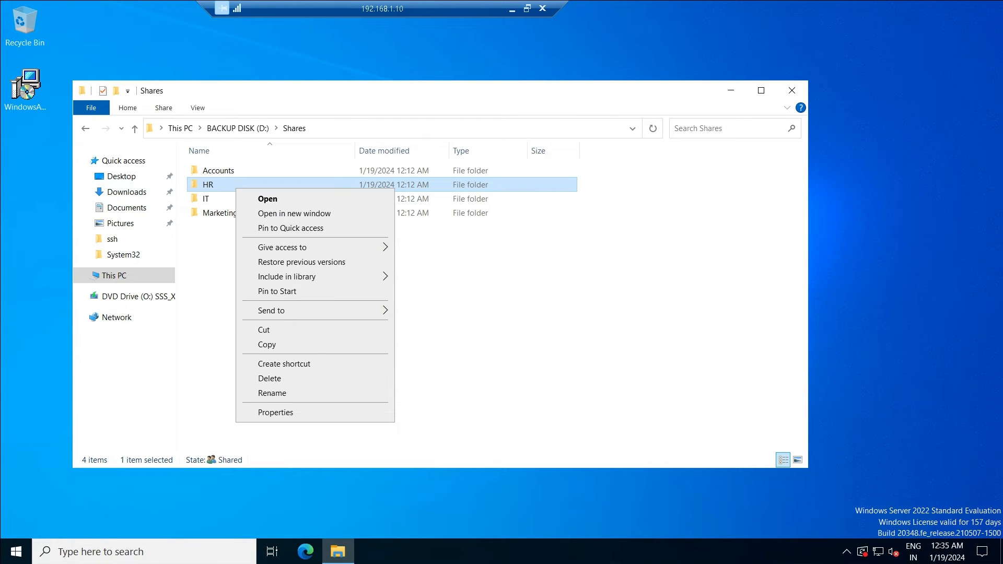
pyautogui.click(275, 412)
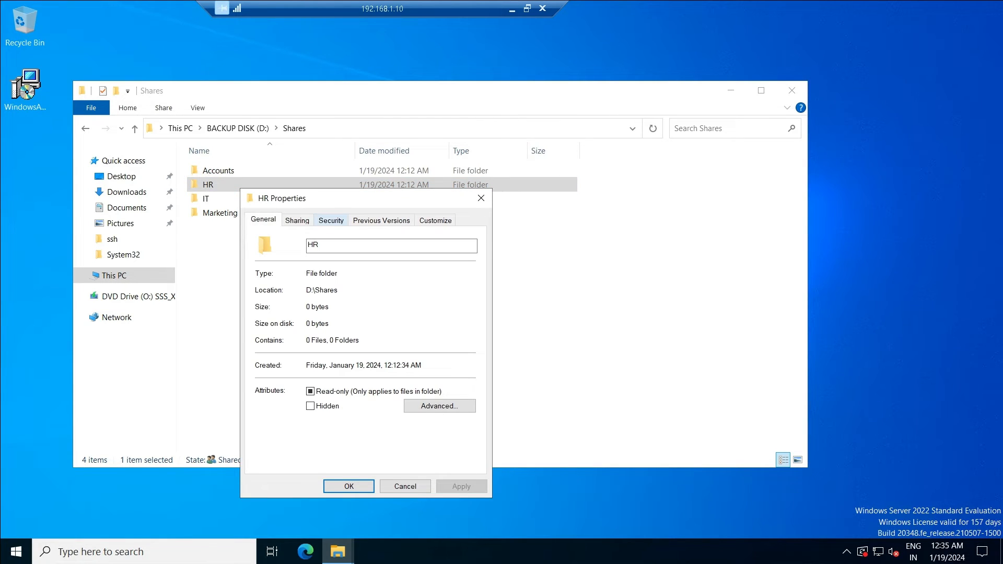
pyautogui.click(331, 220)
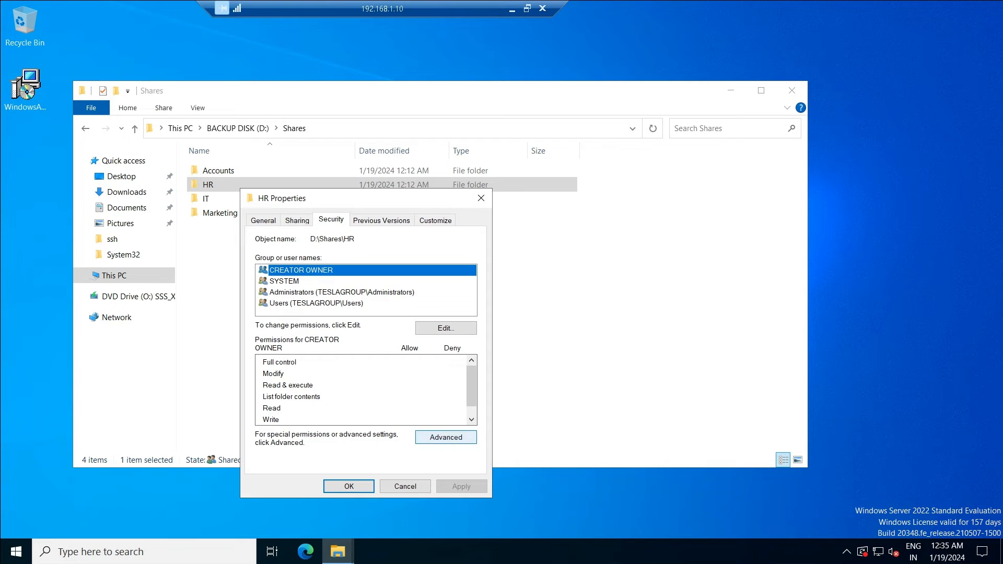
pyautogui.click(445, 437)
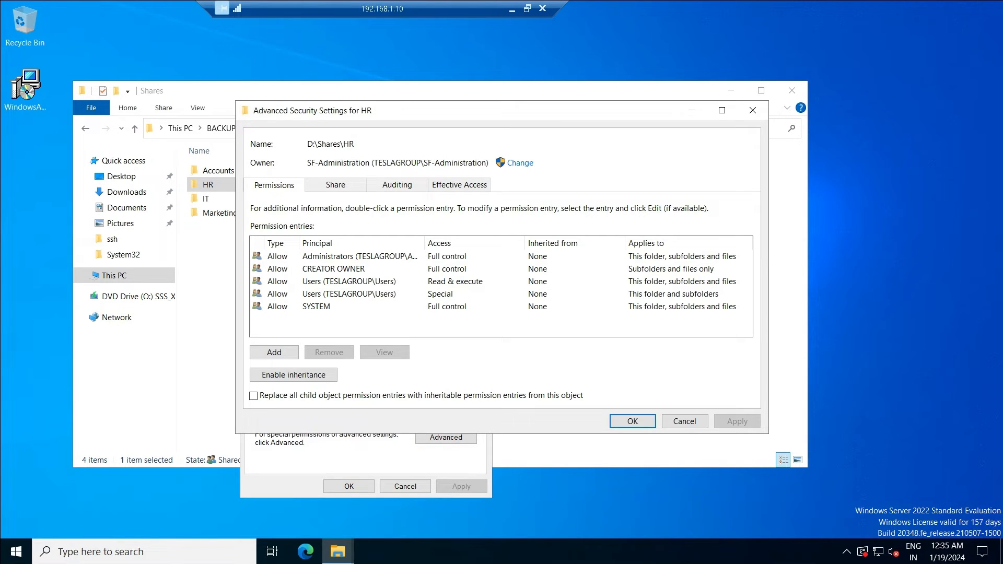
pyautogui.moveTo(318, 162); pyautogui.dragTo(383, 162)
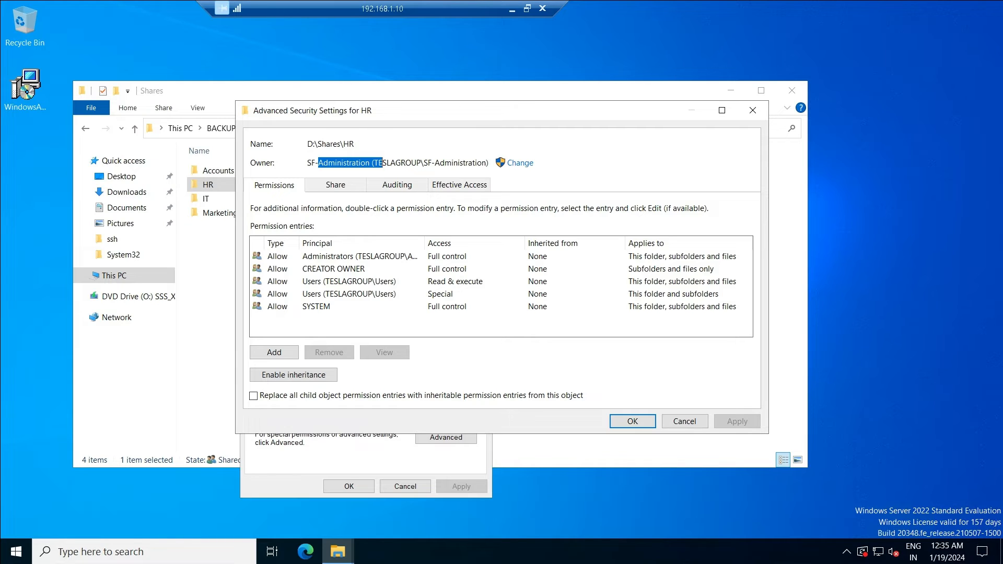
# Remove the Administrators, CREATOR OWNER and both Users permission entries from the HR folder, keeping only SYSTEM
pyautogui.click(361, 256)
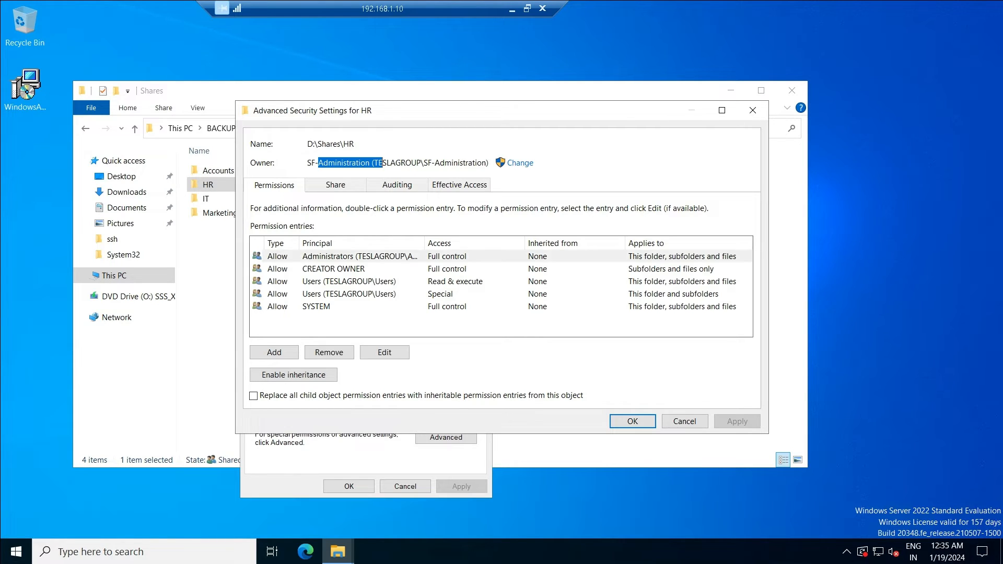
pyautogui.click(329, 352)
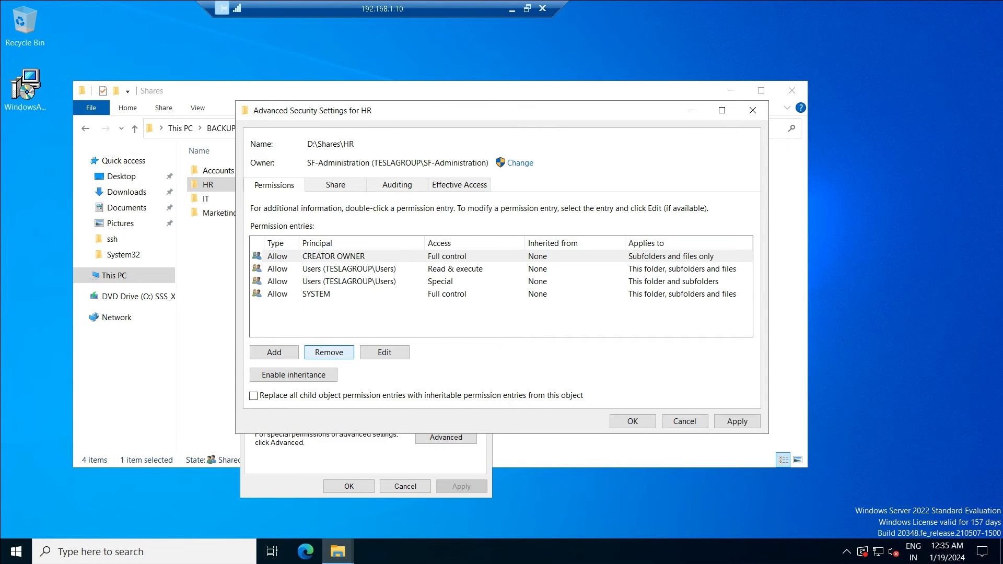
pyautogui.click(329, 352)
pyautogui.click(329, 352)
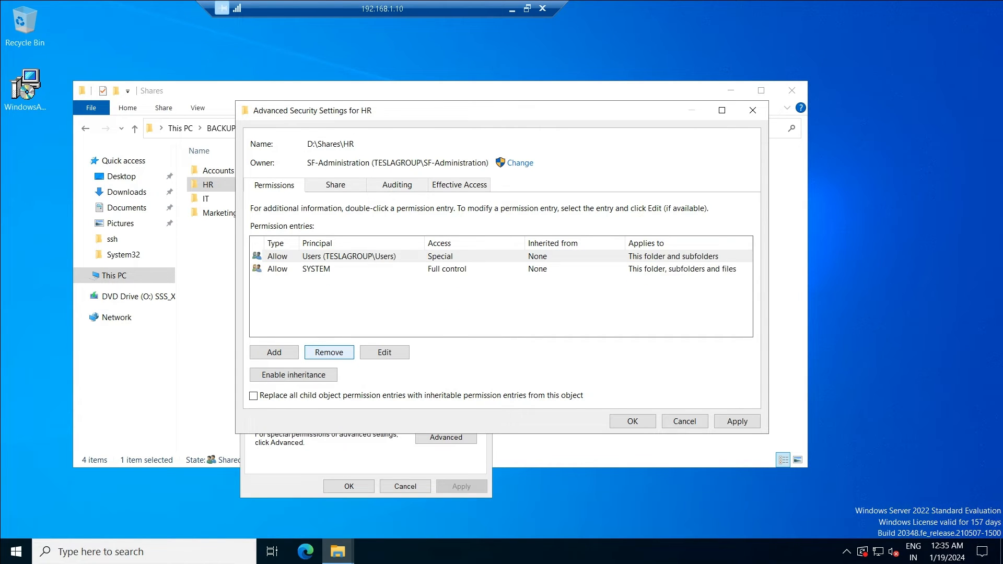
pyautogui.click(329, 352)
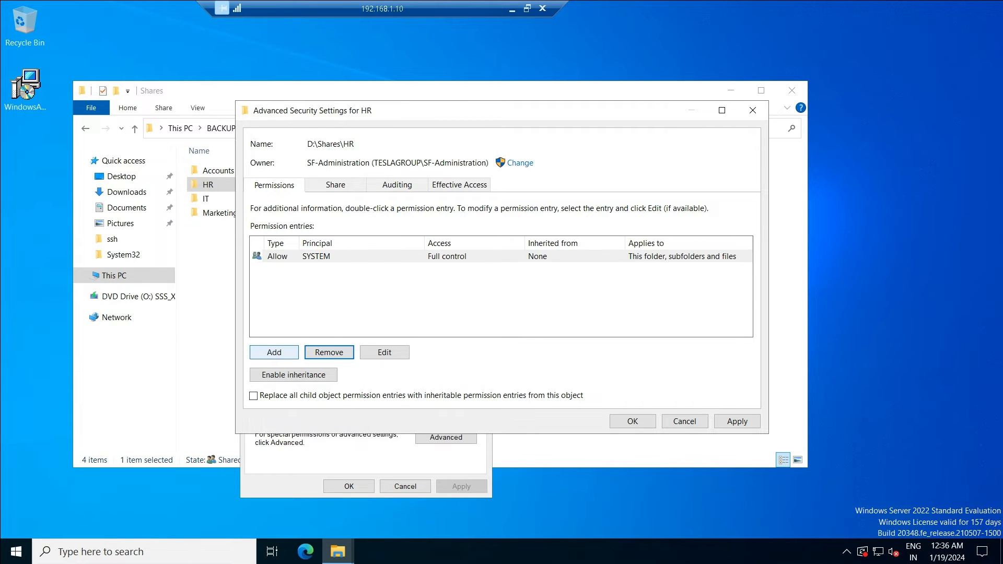
# Add a permission entry allowing SF-Administration Full control over the HR folder, its subfolders and files
pyautogui.click(274, 352)
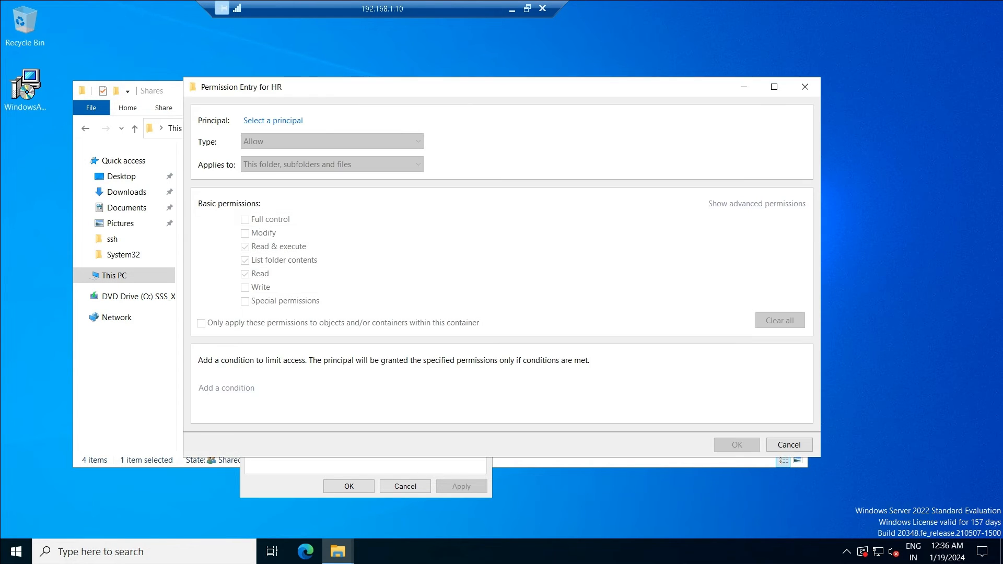
pyautogui.click(273, 121)
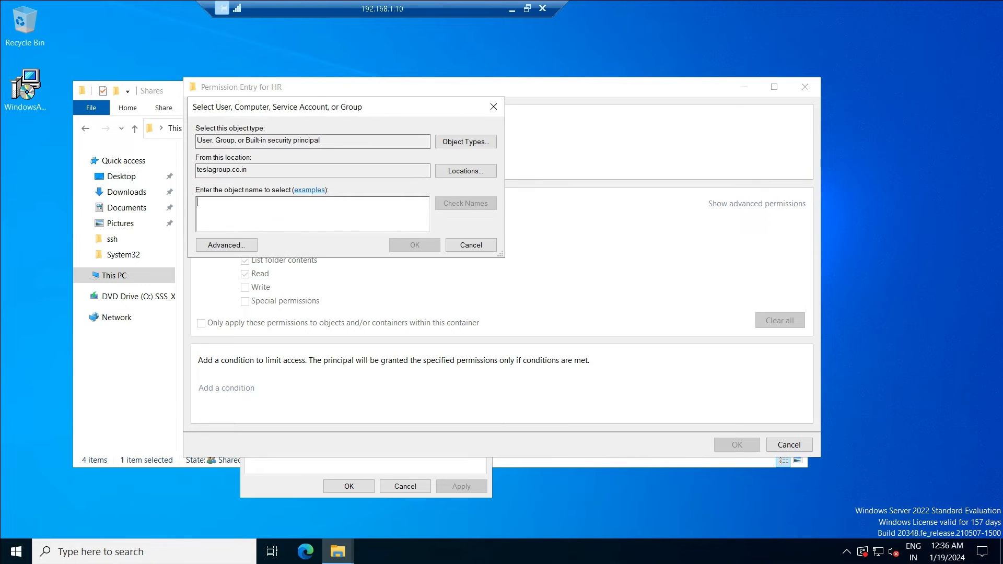
pyautogui.write('sf')
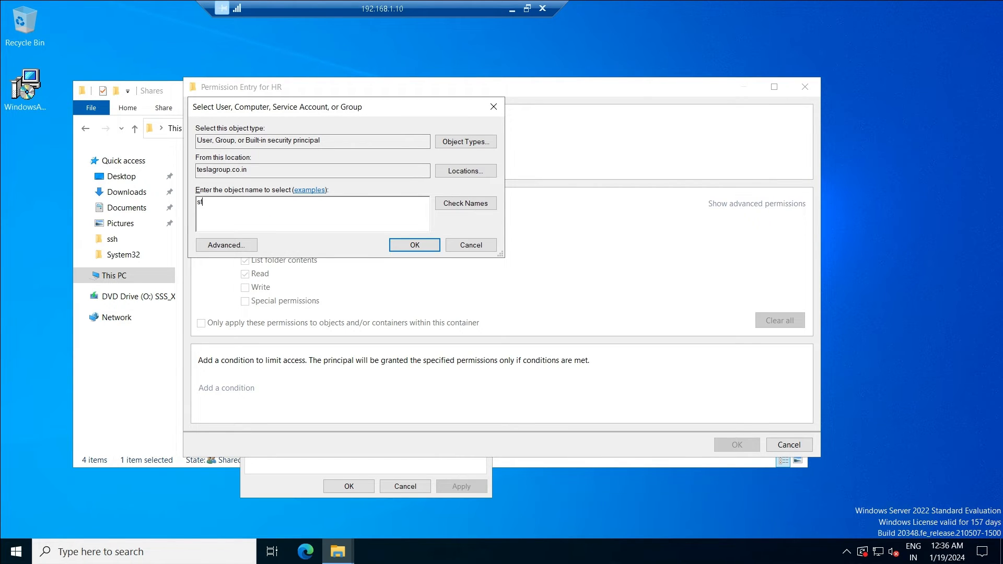
pyautogui.write('-ad')
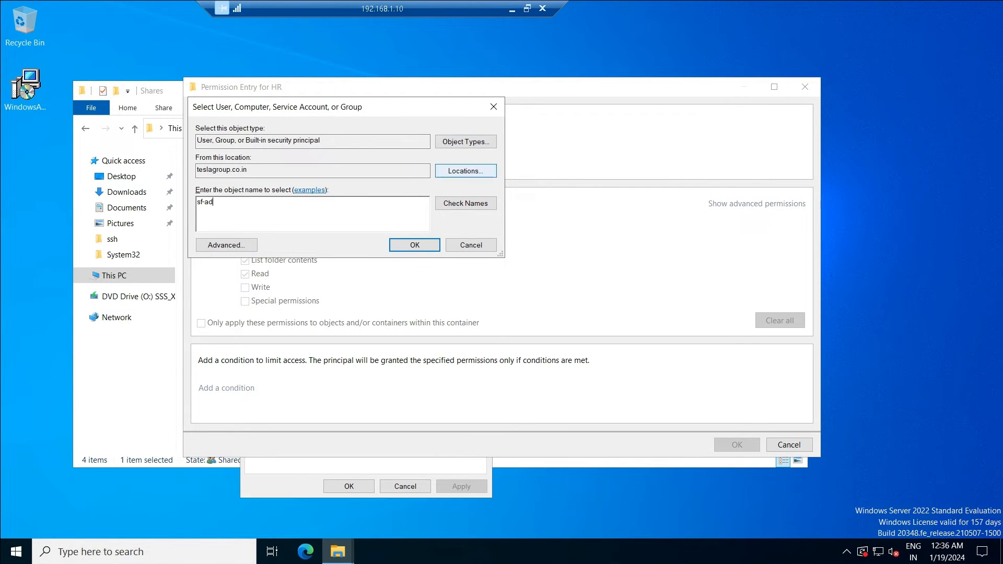
pyautogui.click(465, 203)
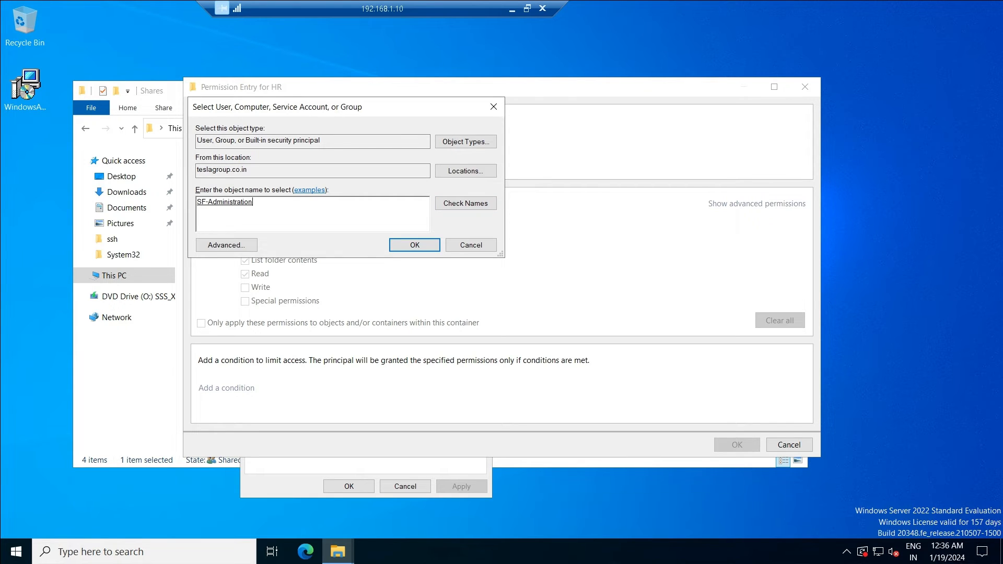
pyautogui.click(414, 245)
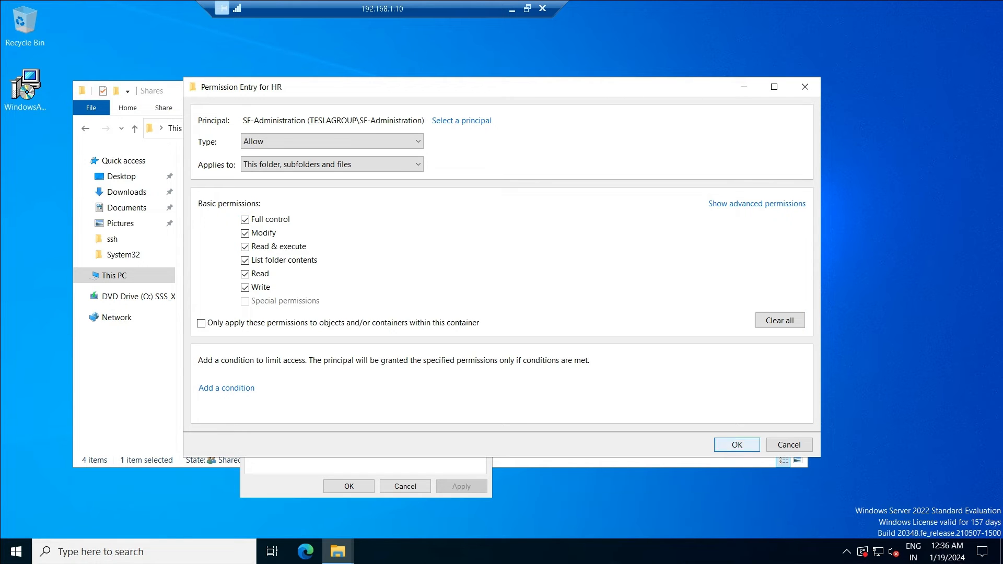
pyautogui.click(737, 445)
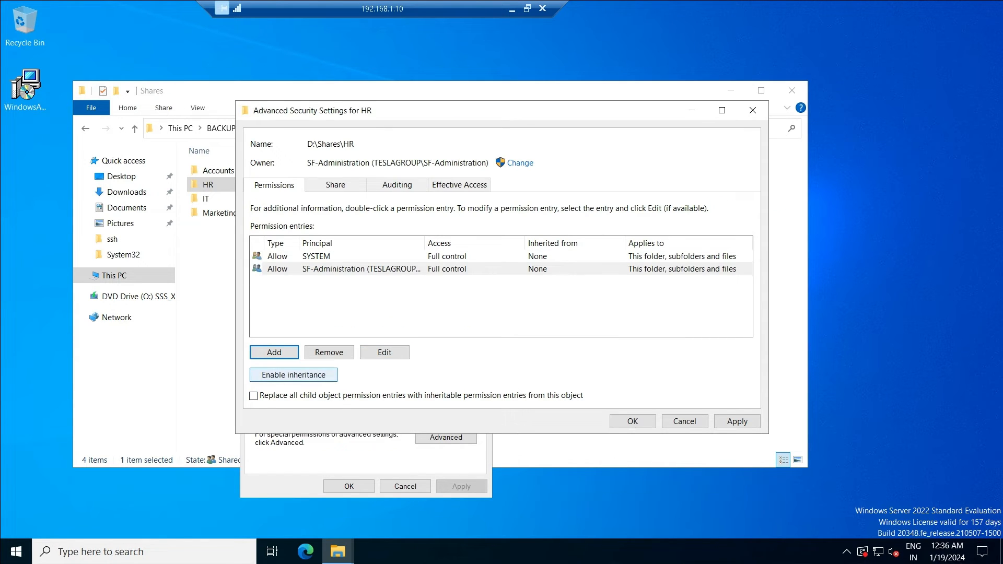
# Start a new permission entry for the HR folder with the SF-HR group as its principal
pyautogui.click(274, 352)
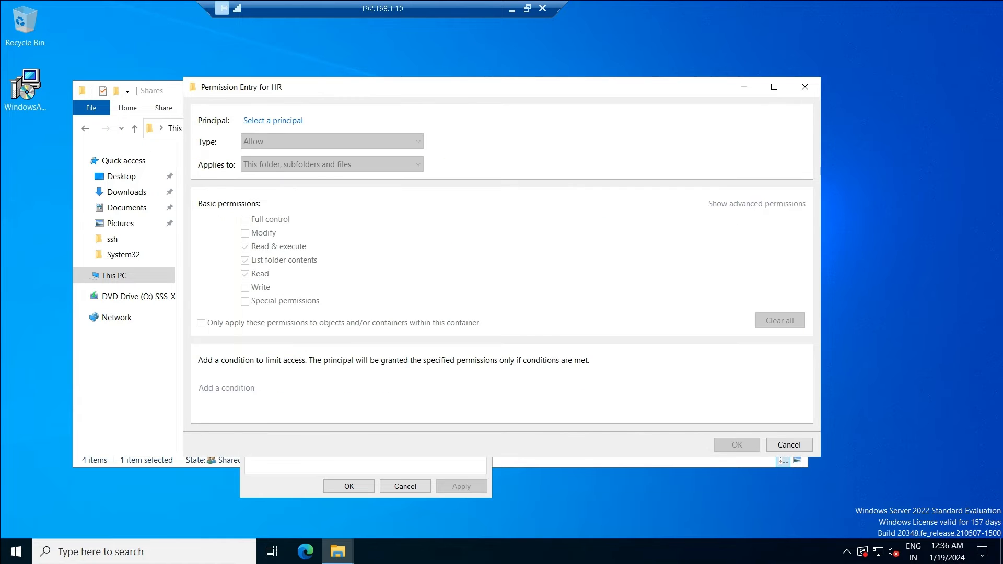
pyautogui.click(273, 120)
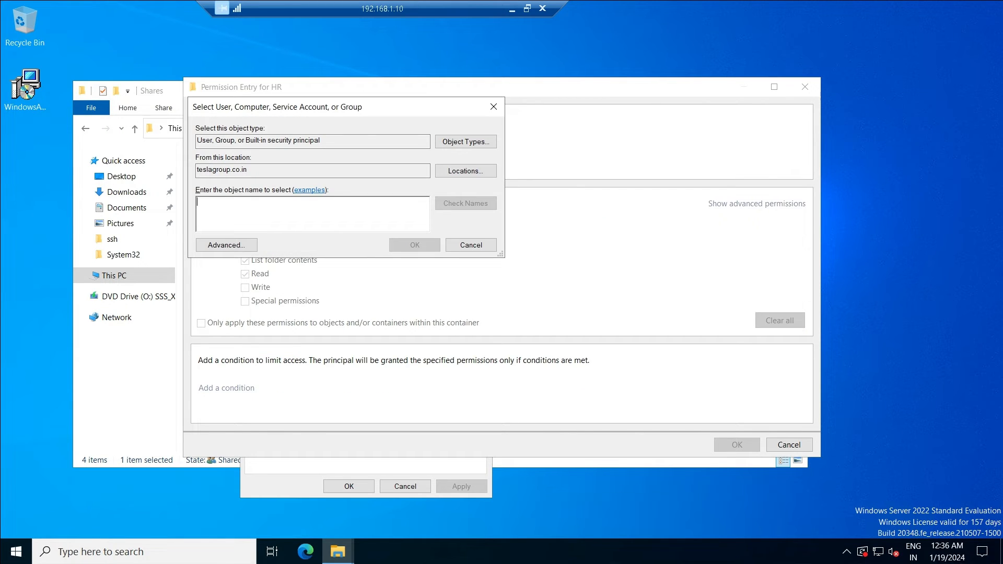
pyautogui.write('sf-hr')
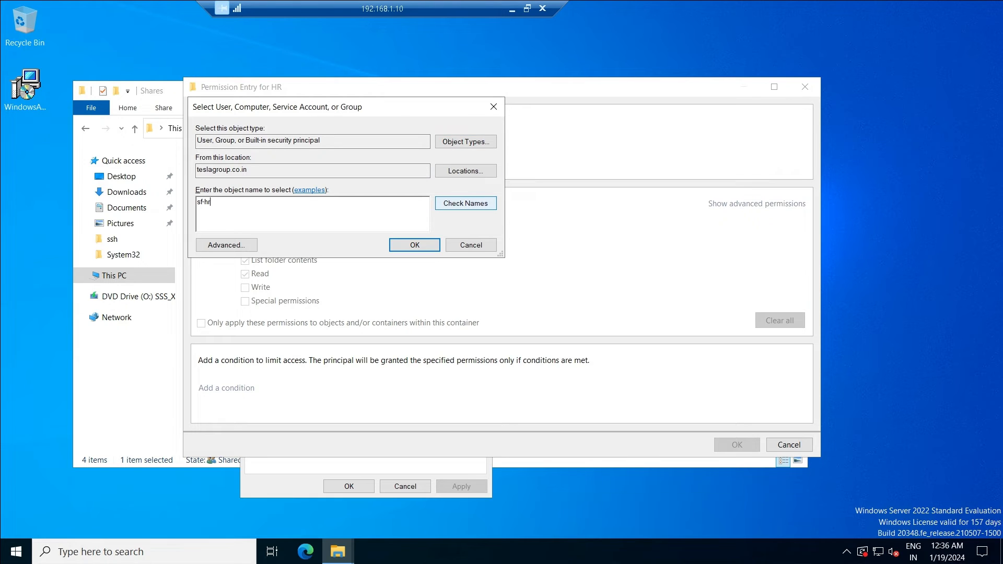
pyautogui.click(465, 203)
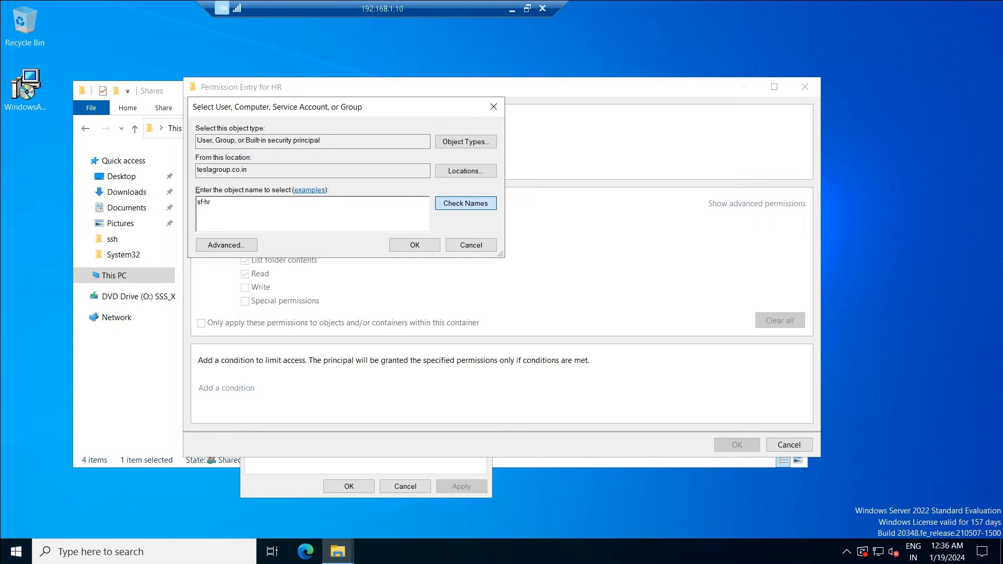
pyautogui.click(414, 245)
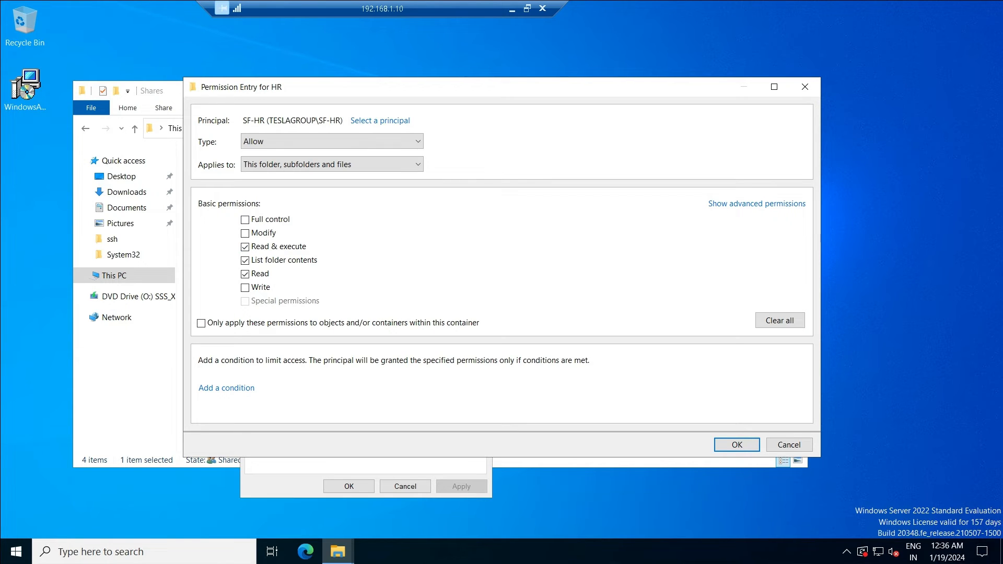
# Allow SF-HR every advanced permission on the HR folder except Full control, Delete, Change permissions and Take ownership, and confirm the entry
pyautogui.click(757, 203)
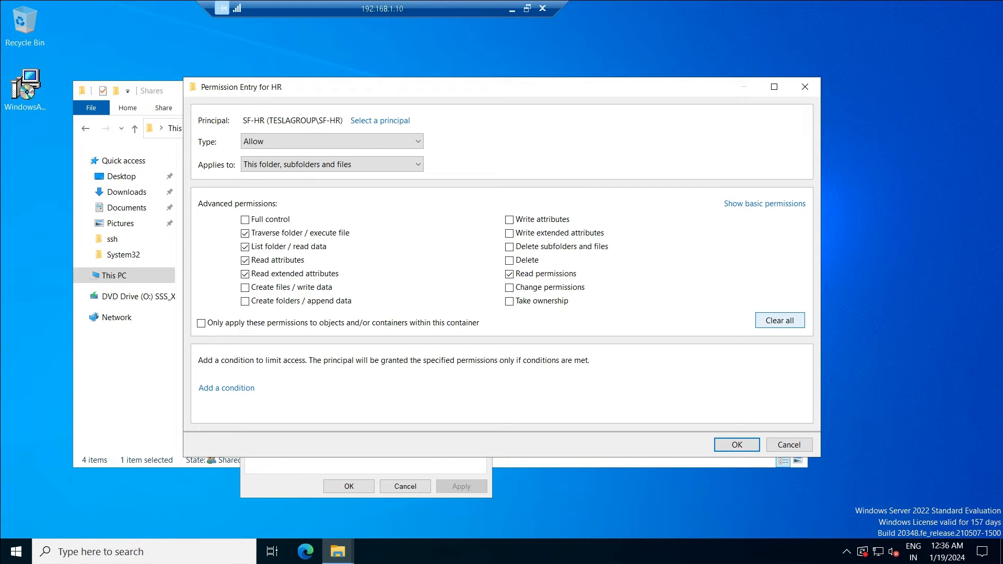
pyautogui.click(779, 320)
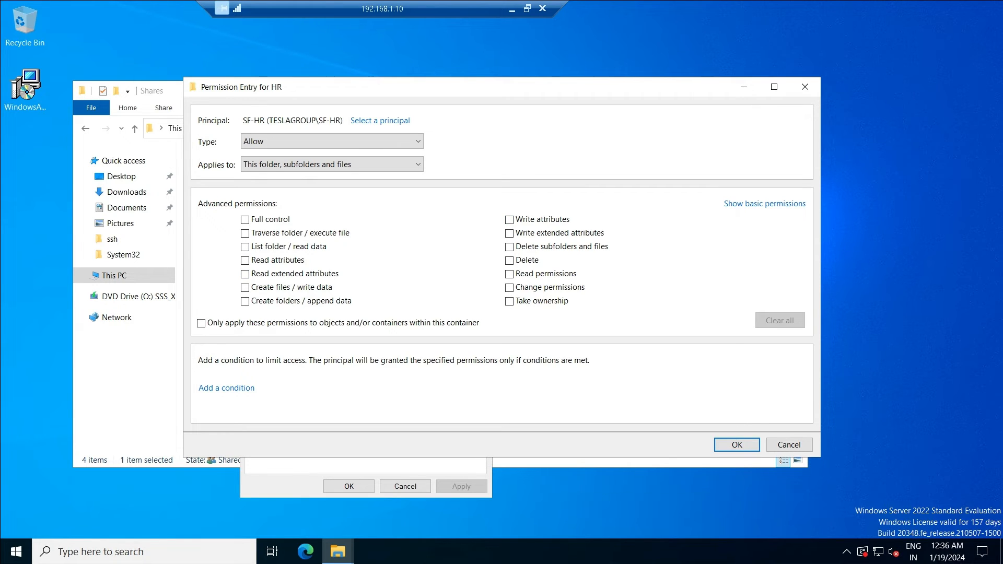
pyautogui.click(245, 233)
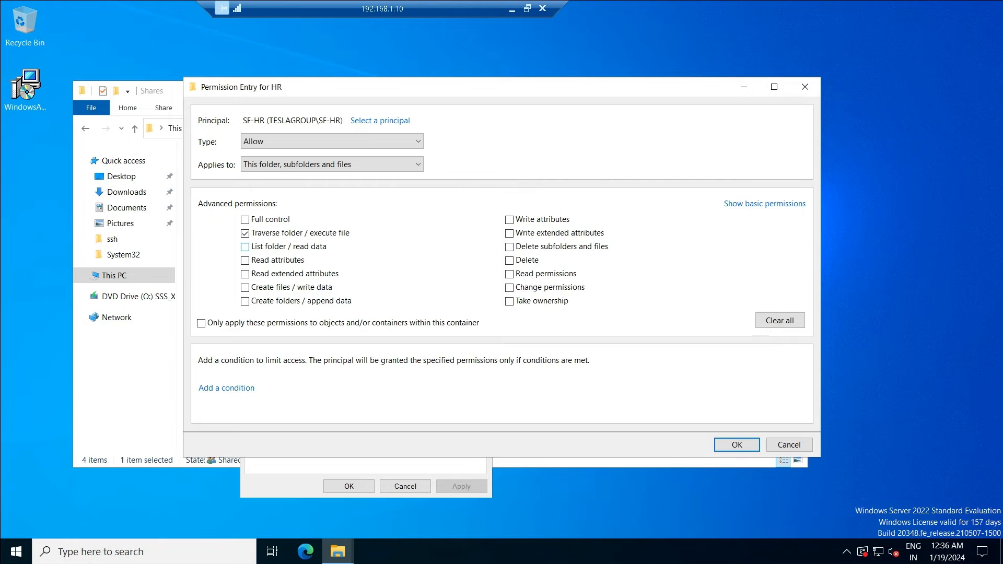
pyautogui.click(245, 246)
pyautogui.click(245, 260)
pyautogui.click(244, 274)
pyautogui.click(244, 288)
pyautogui.click(245, 220)
pyautogui.click(245, 219)
pyautogui.click(510, 288)
pyautogui.click(509, 301)
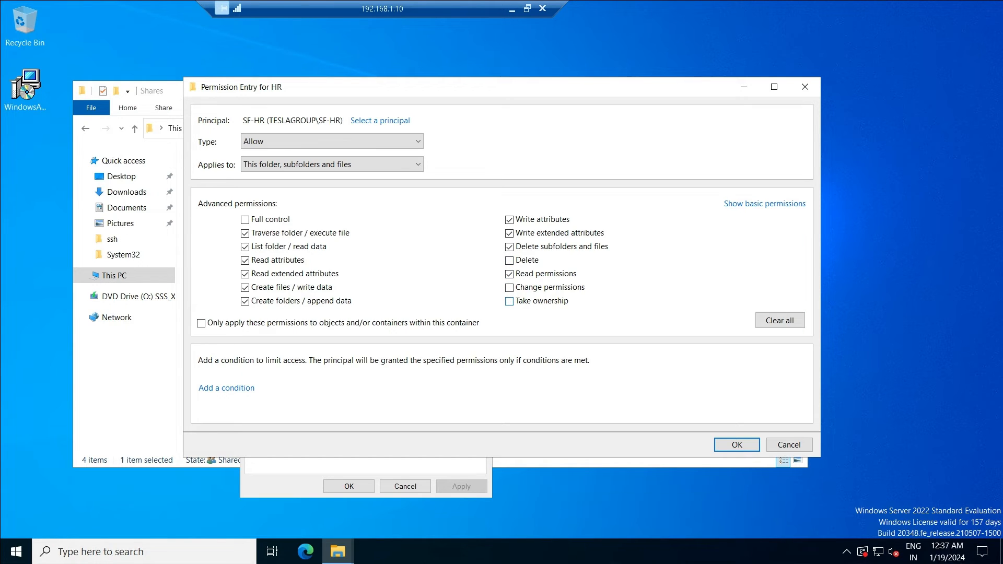
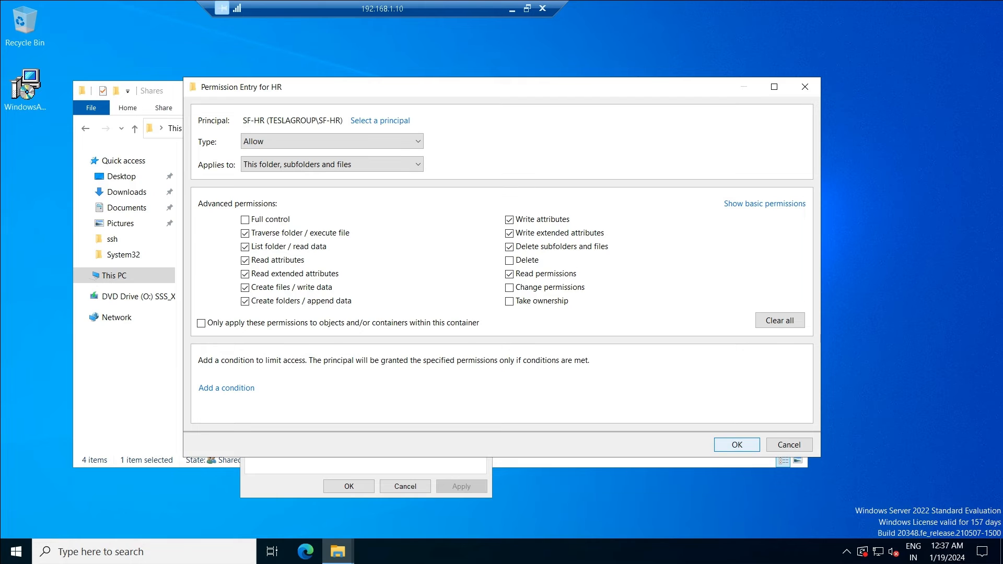
pyautogui.click(736, 444)
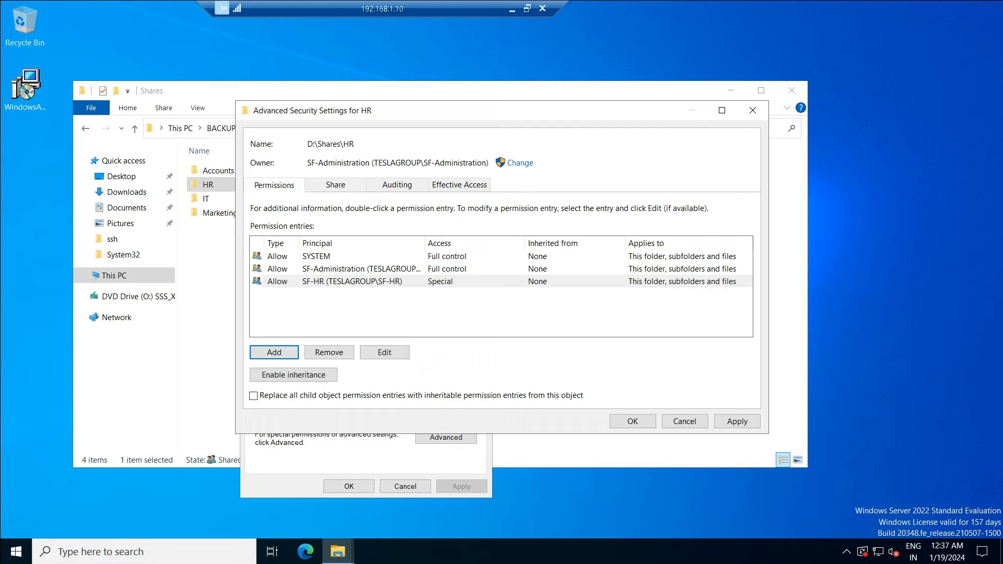
# Review the SYSTEM, SF-Administration and SF-HR entries of the HR folder, apply the security settings and close its properties
pyautogui.click(317, 257)
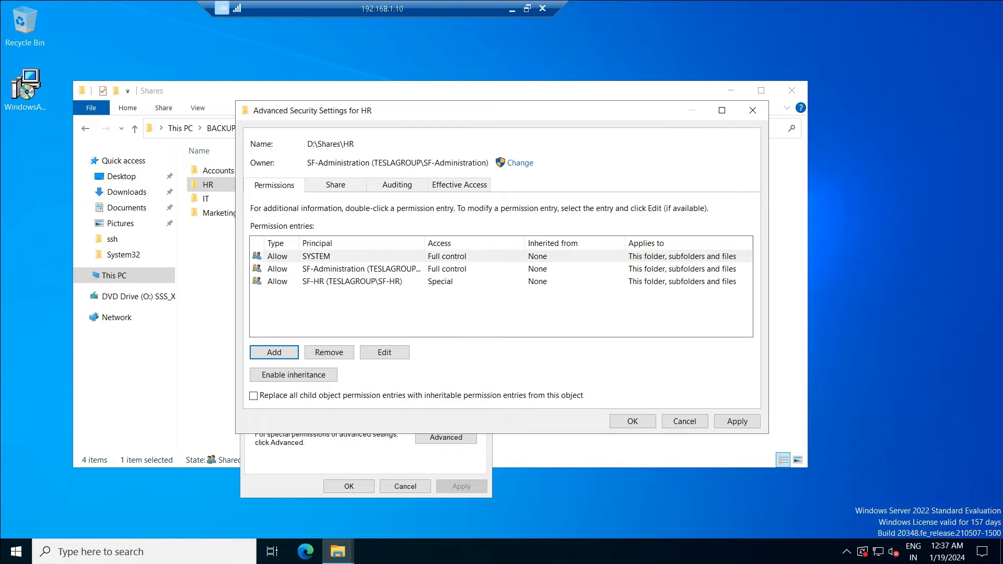
pyautogui.click(361, 269)
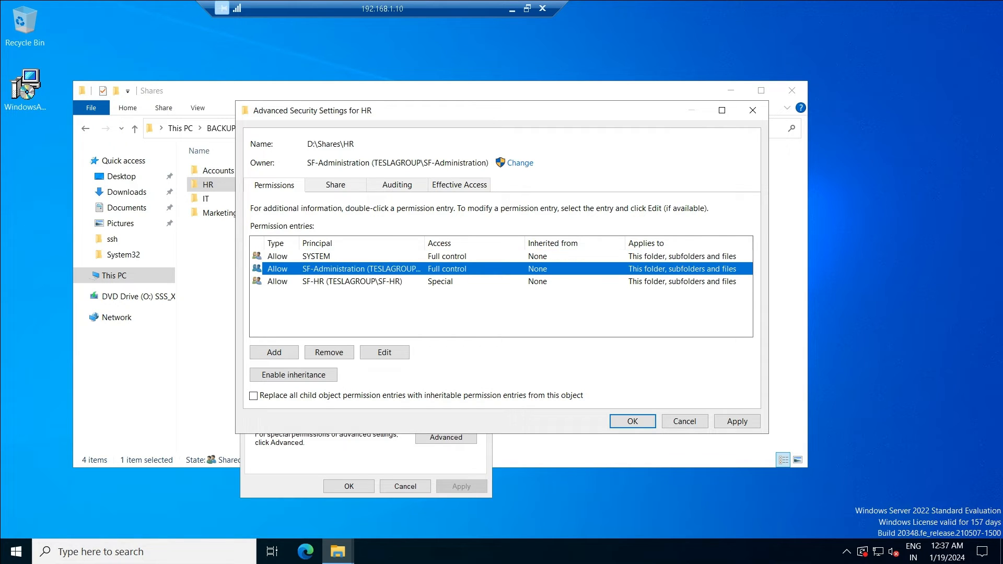
pyautogui.click(353, 282)
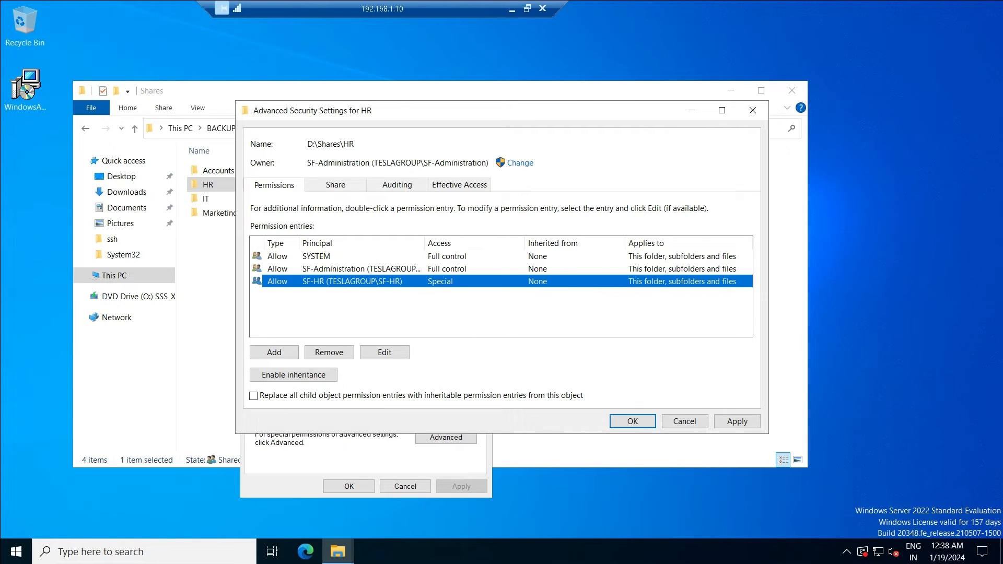
pyautogui.click(737, 421)
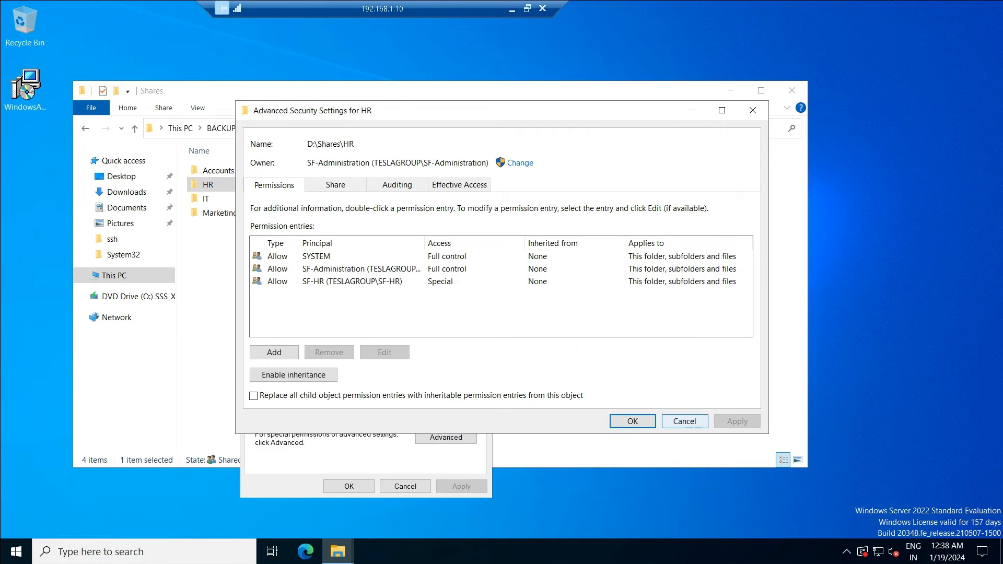
pyautogui.press('Return')
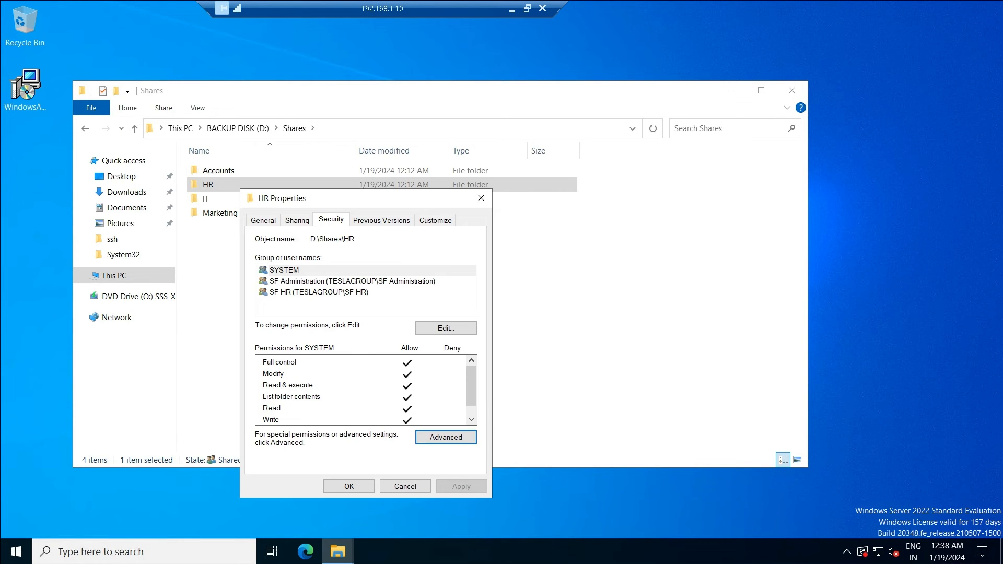
pyautogui.click(349, 487)
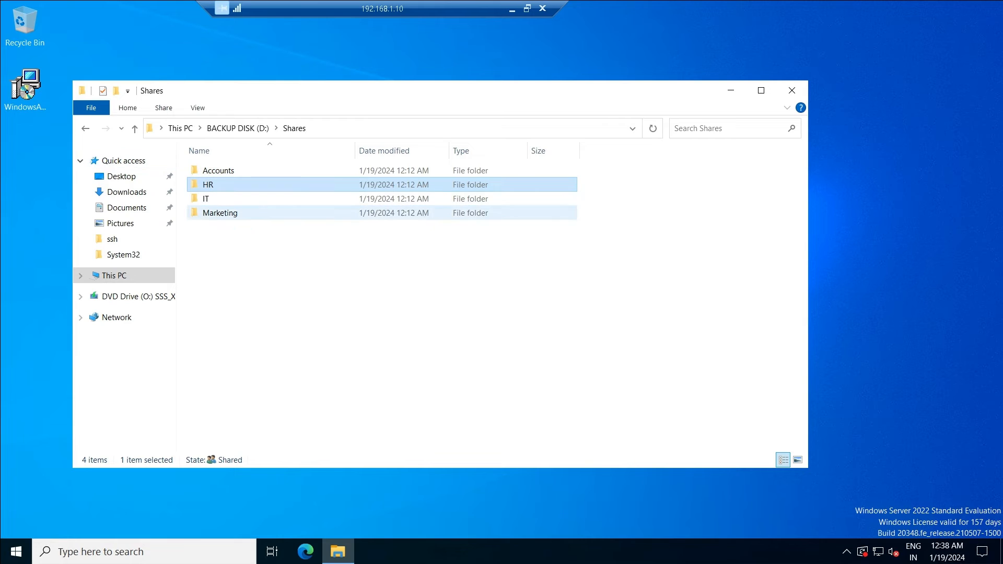
# Open the advanced security settings of the IT folder inside Shares and remove its Domain Users permission entry
pyautogui.click(207, 199)
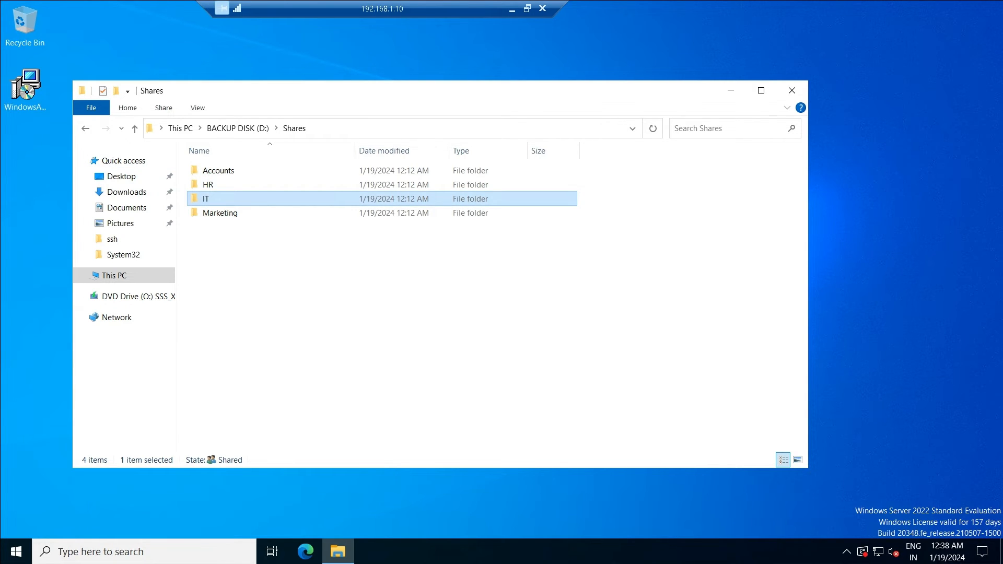
pyautogui.rightClick(222, 198)
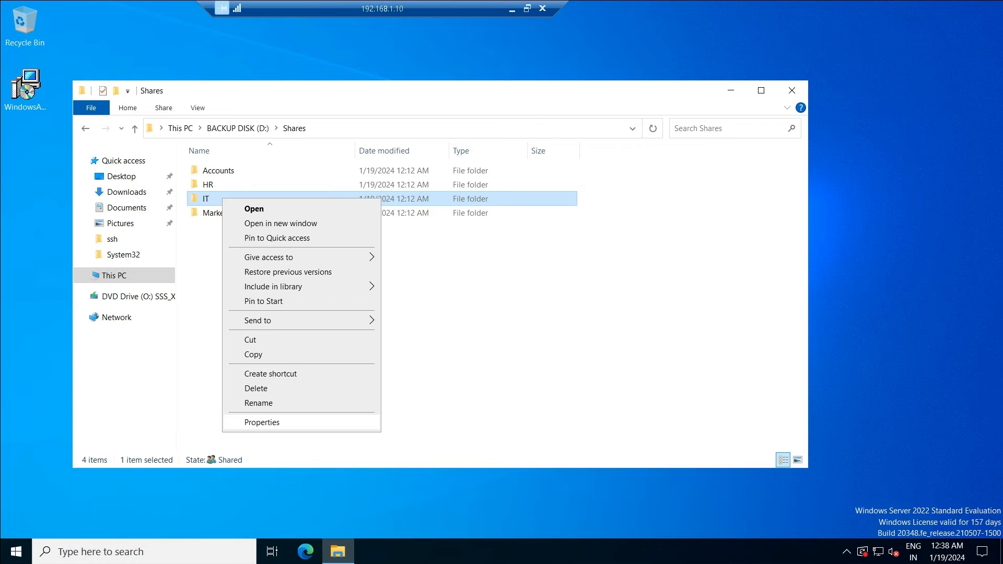
pyautogui.click(261, 422)
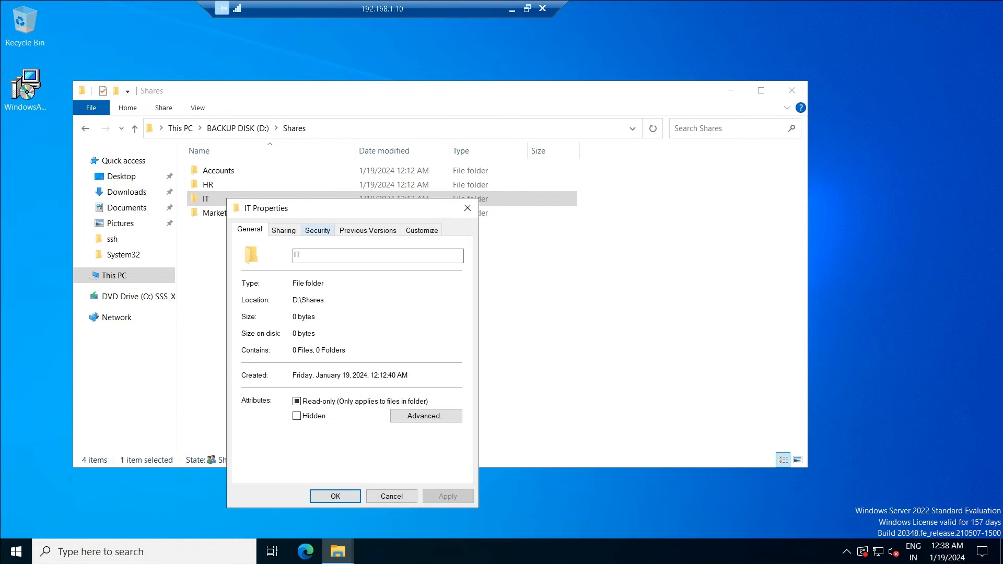
pyautogui.click(317, 230)
pyautogui.click(432, 447)
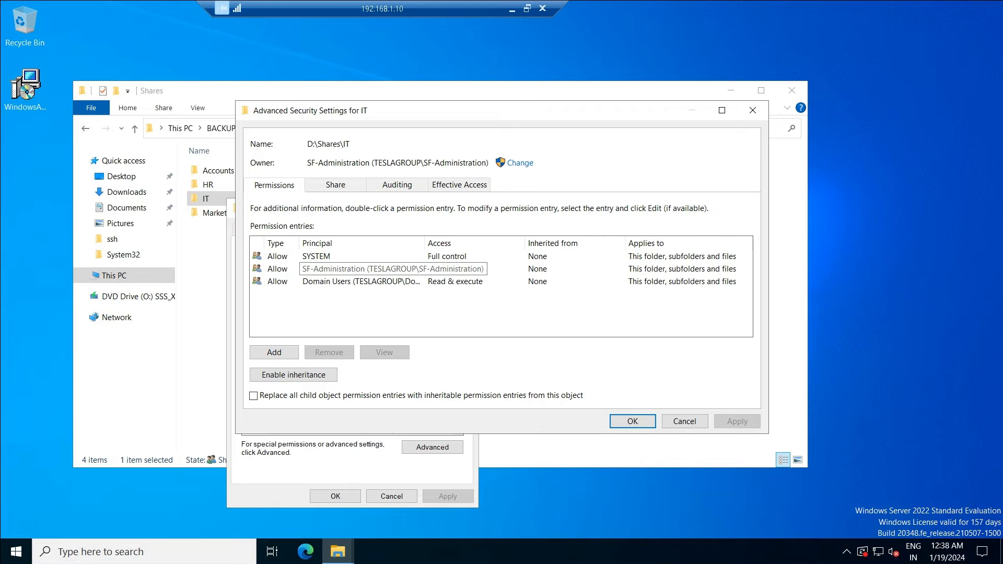
pyautogui.click(360, 269)
pyautogui.click(360, 282)
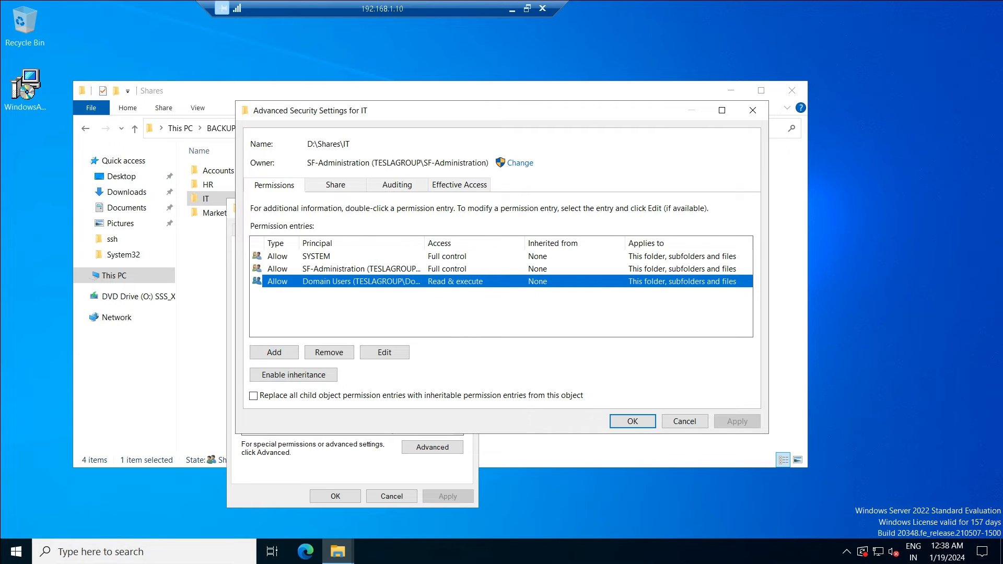
pyautogui.click(329, 352)
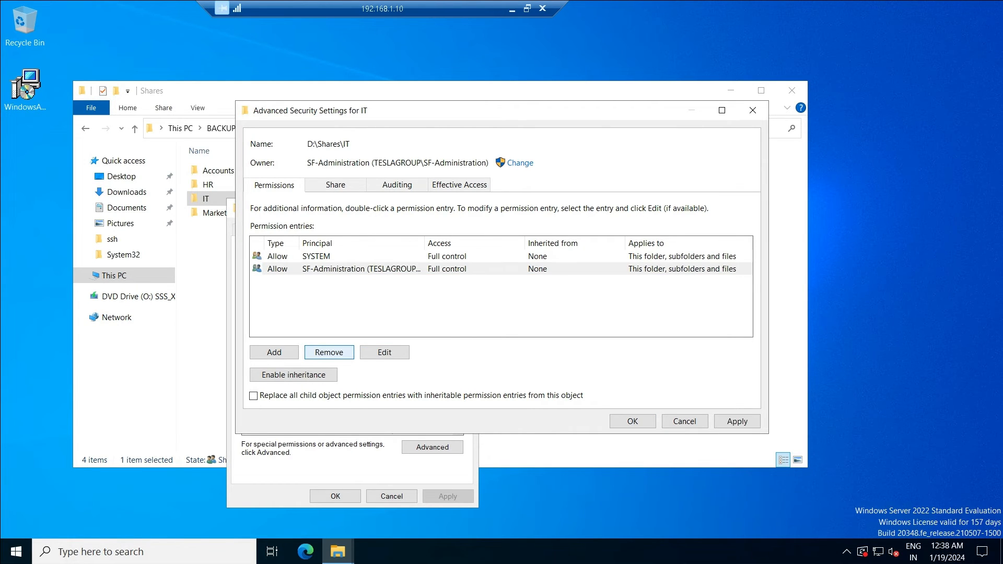
# Start a new permission entry for the IT folder with the SF-IT group as its principal
pyautogui.click(274, 352)
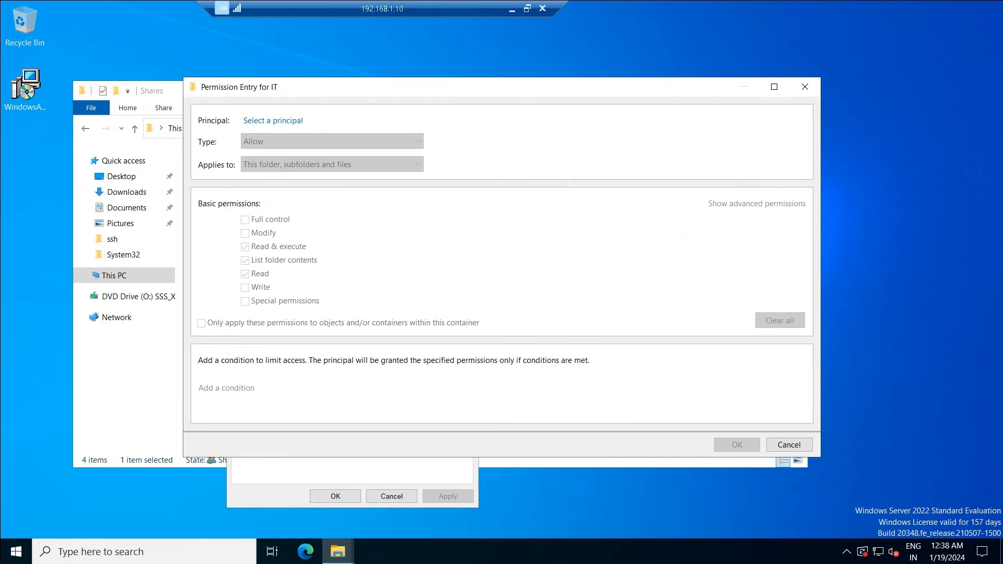
pyautogui.click(273, 120)
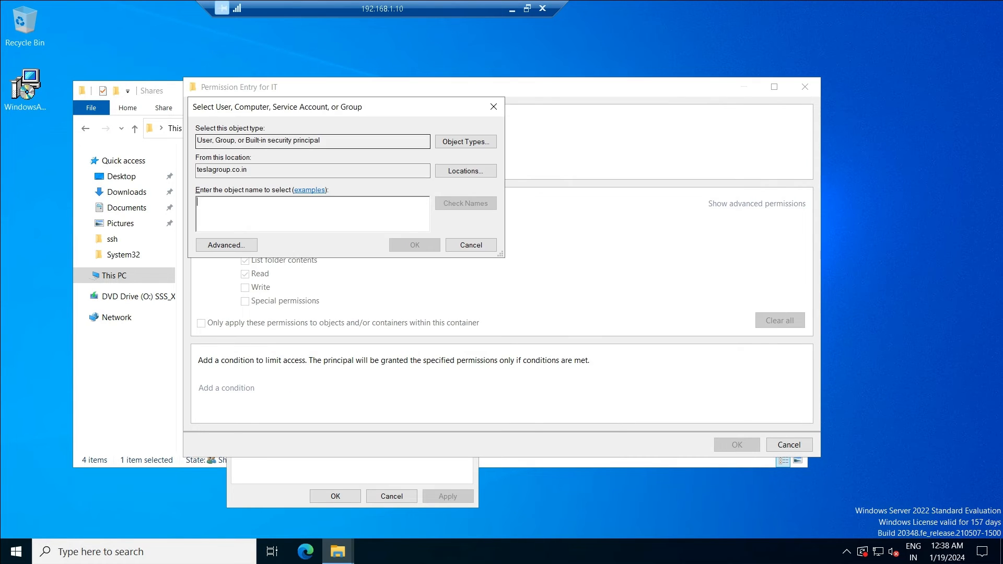
pyautogui.write('sf-')
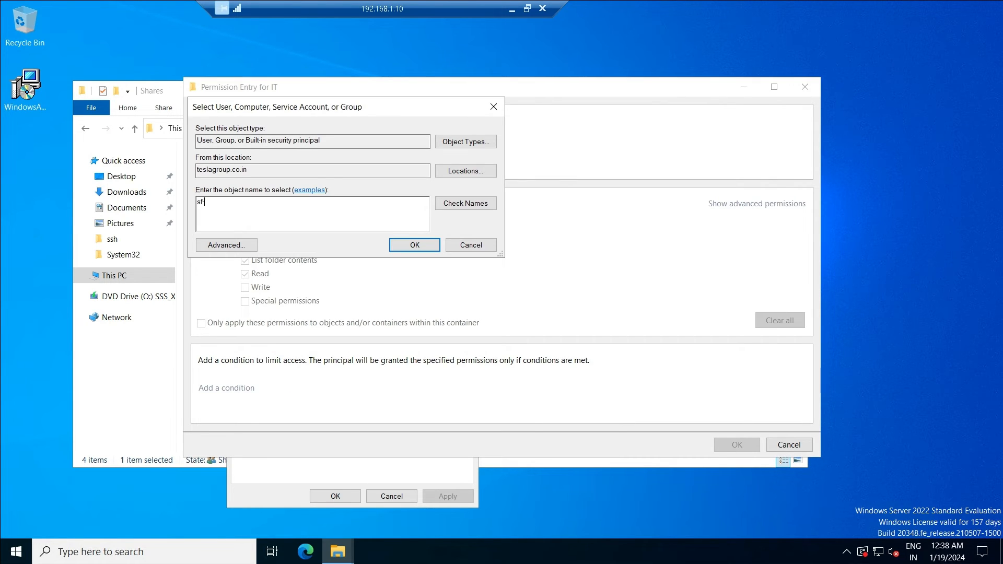
pyautogui.write('it')
pyautogui.hotkey('alt', 'k')
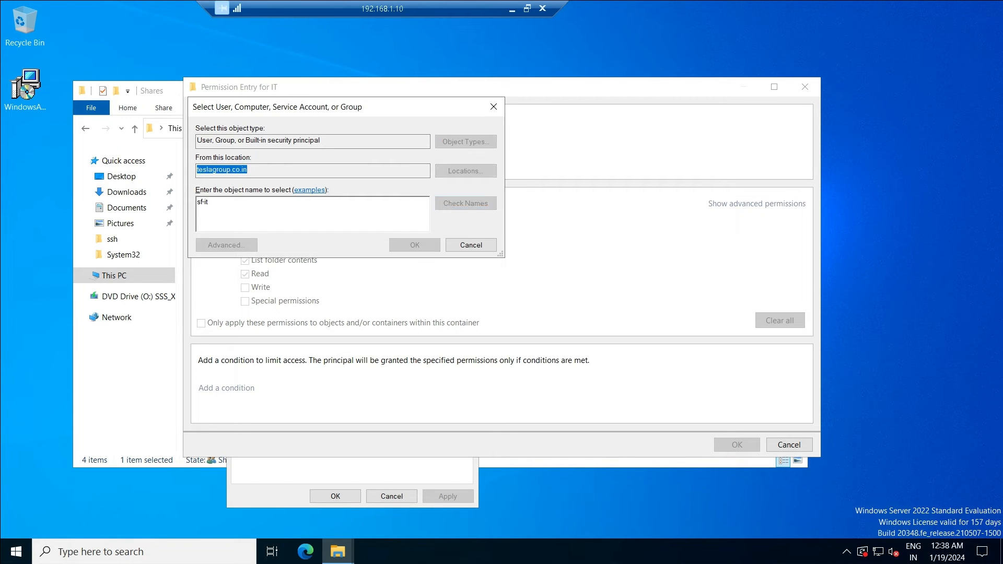
pyautogui.press('Return')
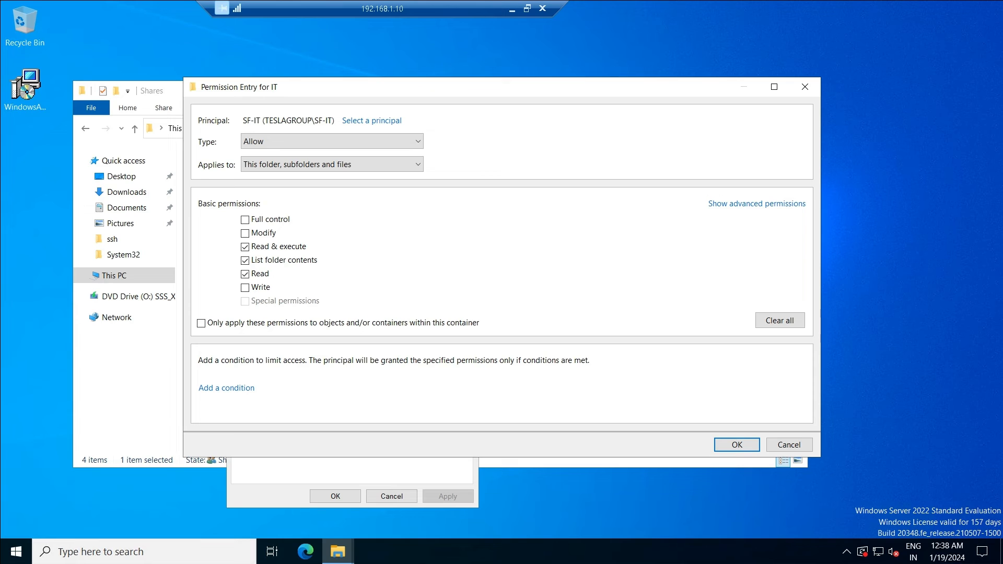
# Allow SF-IT advanced permissions on the IT folder without Full control and Delete, then save the settings and close the folder's properties
pyautogui.click(757, 204)
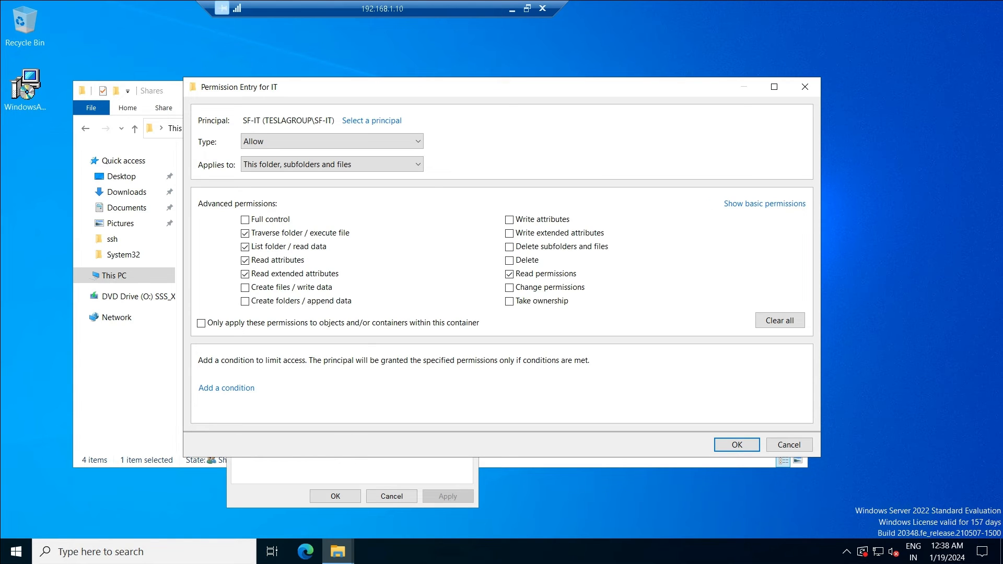
pyautogui.click(245, 220)
pyautogui.click(509, 260)
pyautogui.press('Return')
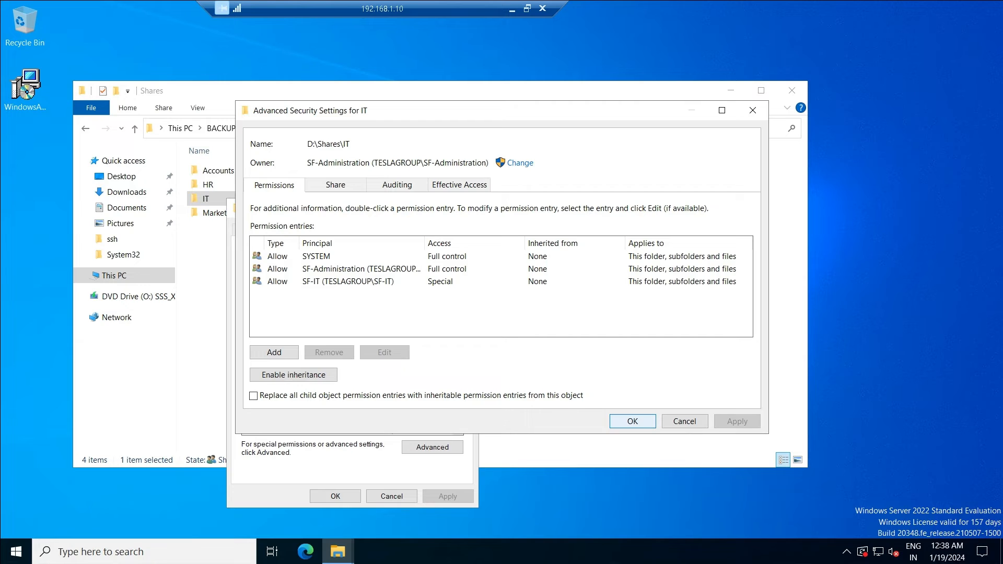
pyautogui.click(632, 421)
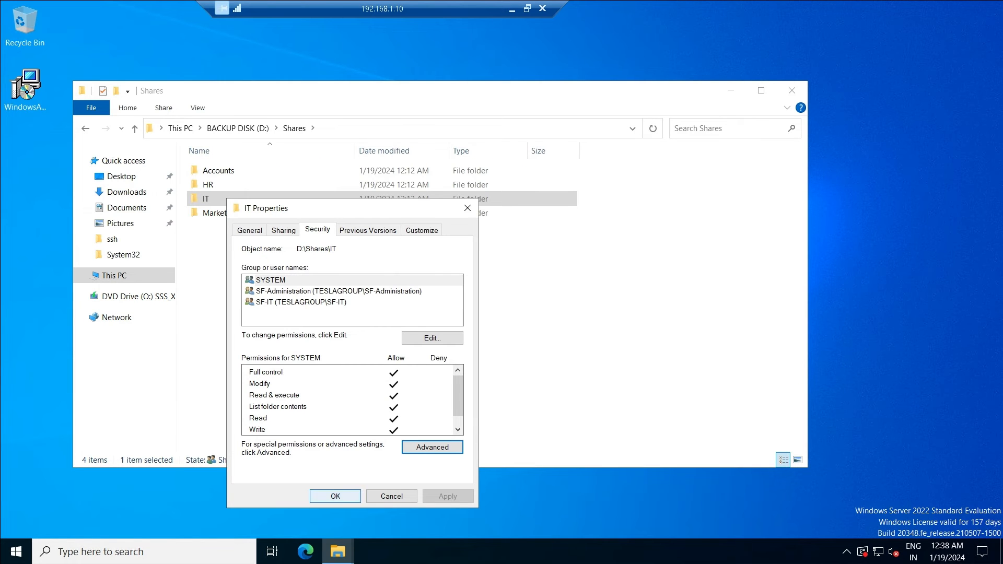
pyautogui.click(335, 496)
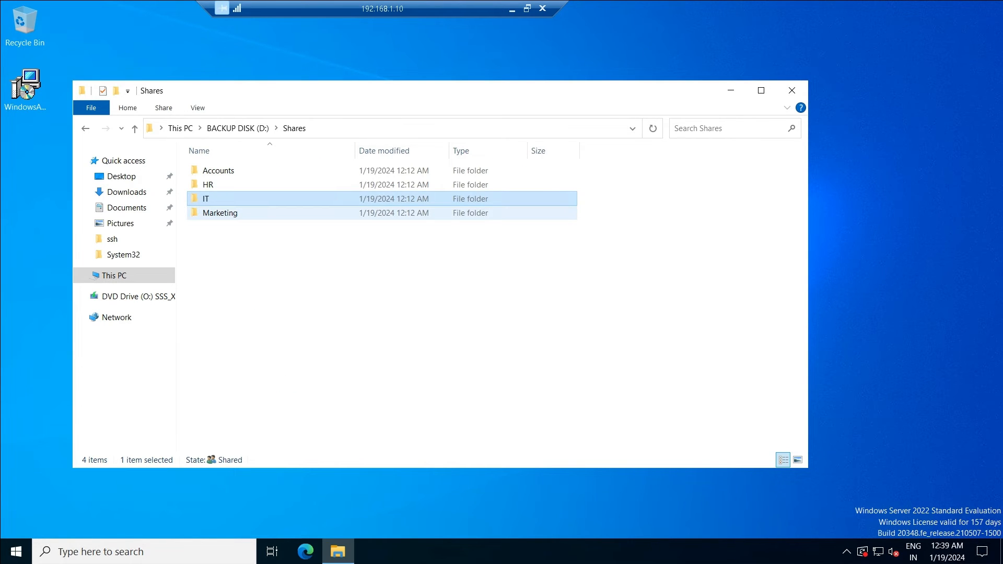
# Close the Accounts folder's properties, then review the SF-Marketing entry in the Marketing folder's security permissions
pyautogui.rightClick(226, 215)
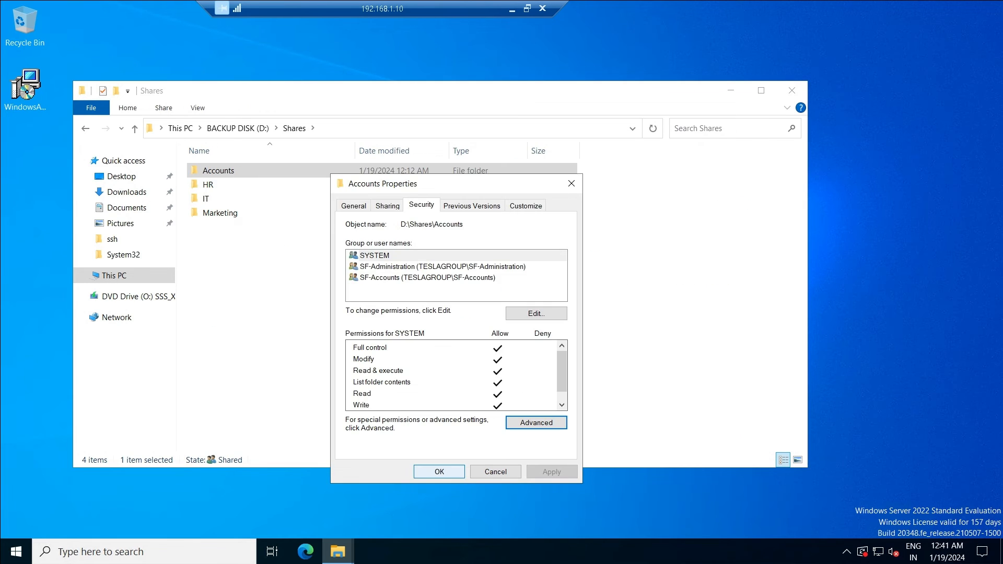
pyautogui.click(439, 472)
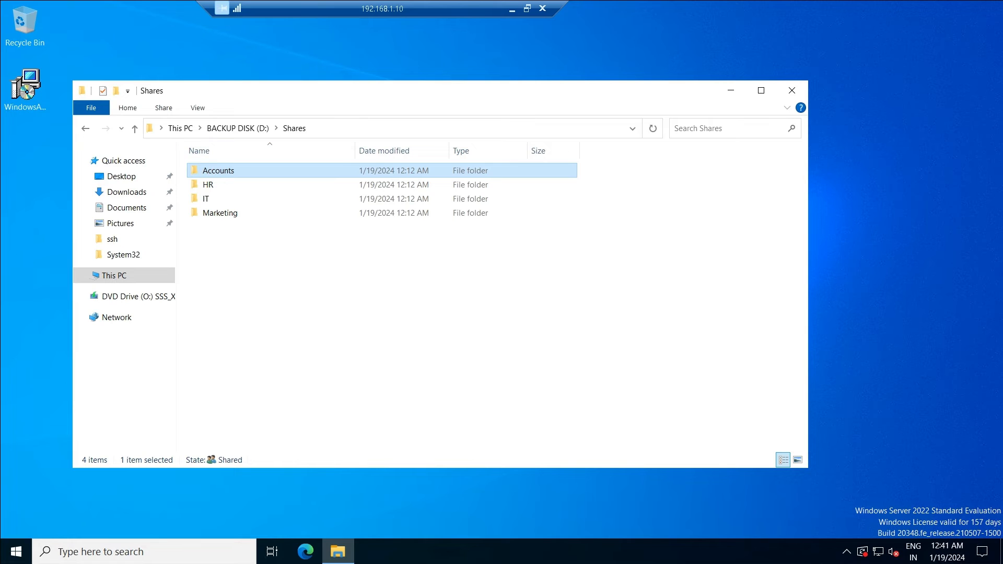
pyautogui.click(220, 213)
pyautogui.rightClick(222, 213)
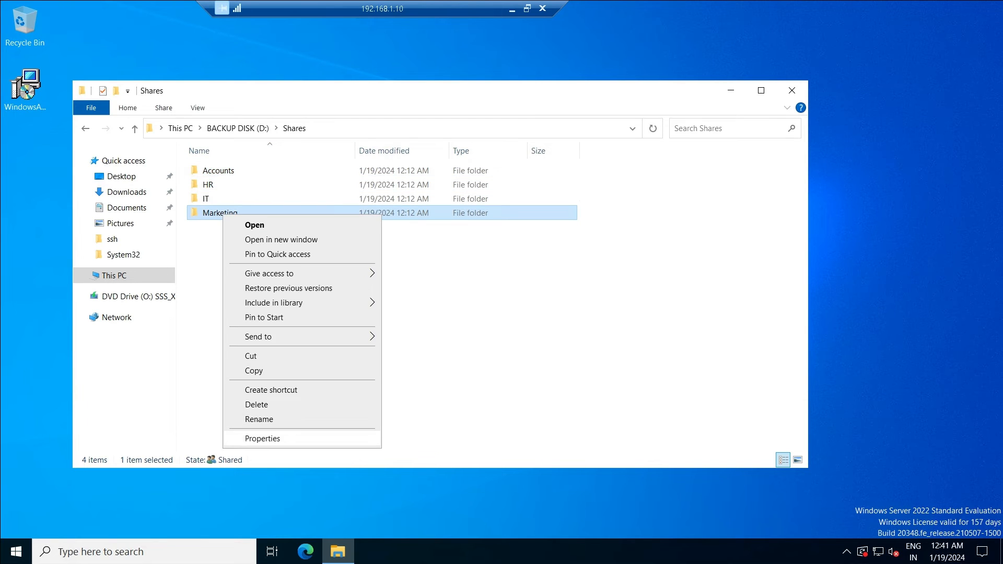
pyautogui.click(258, 440)
pyautogui.click(317, 246)
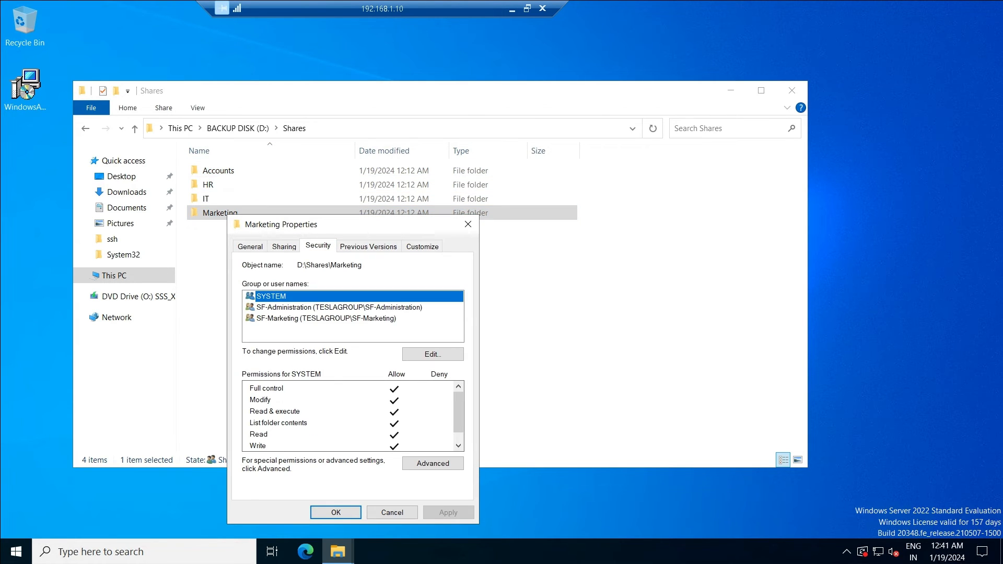
pyautogui.click(326, 318)
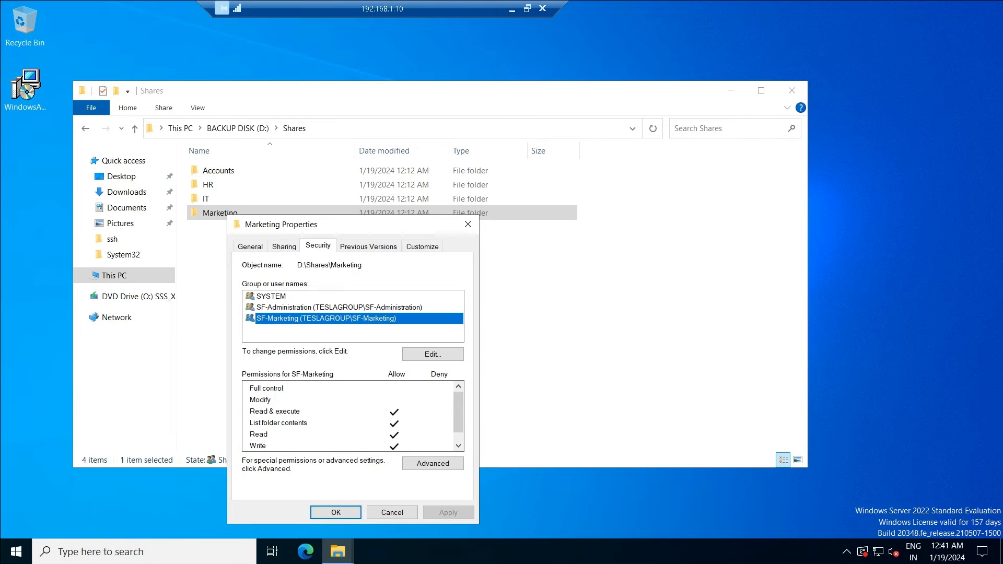
pyautogui.click(468, 224)
# Review the SF-IT entry in the IT folder's advanced security settings and close its properties
pyautogui.rightClick(220, 199)
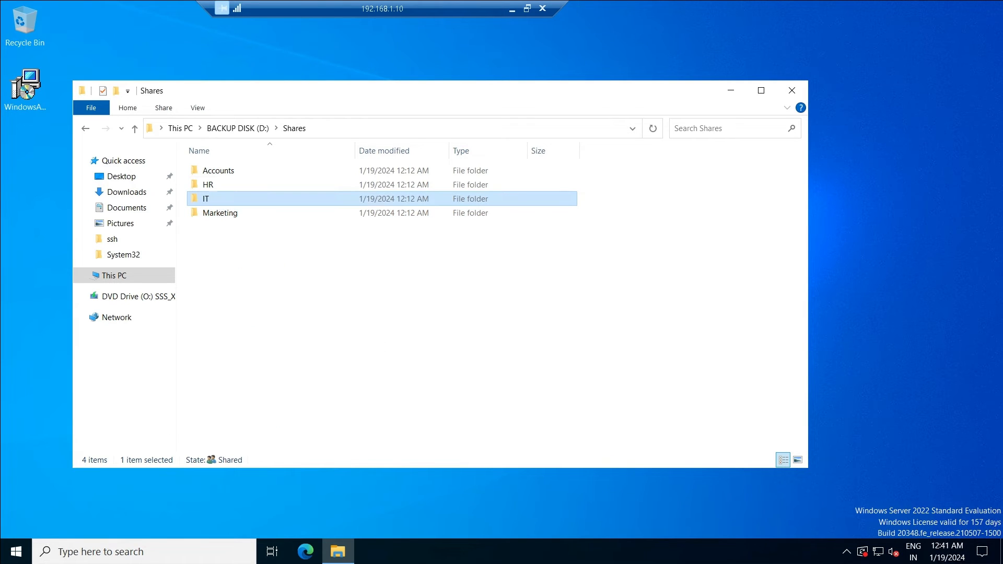
pyautogui.click(259, 423)
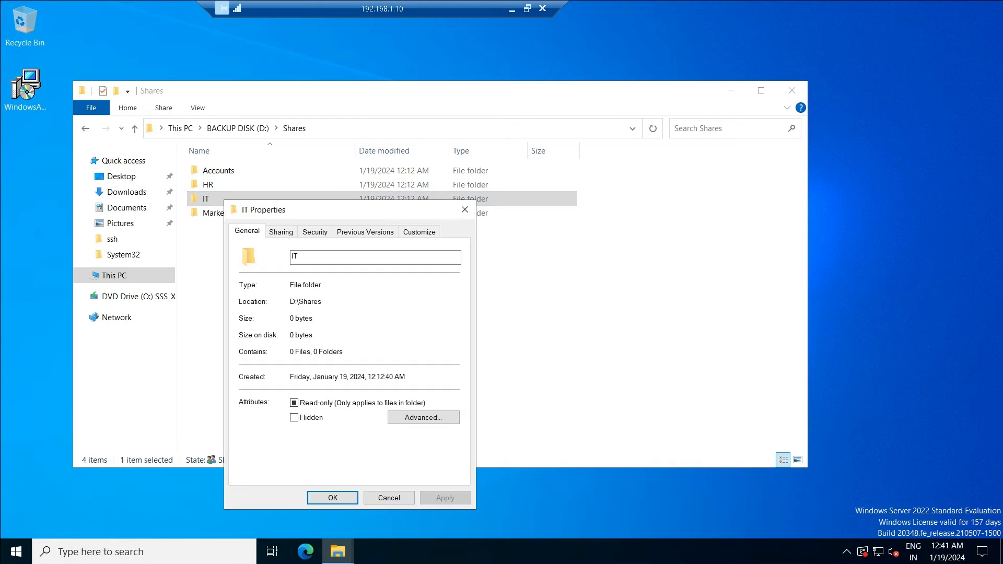
pyautogui.click(315, 231)
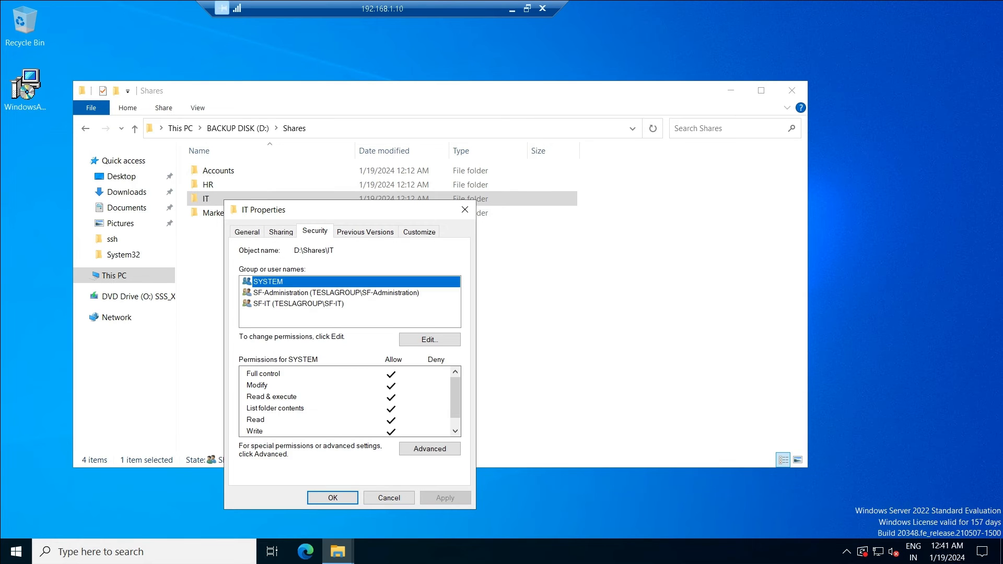
pyautogui.click(429, 449)
pyautogui.click(347, 282)
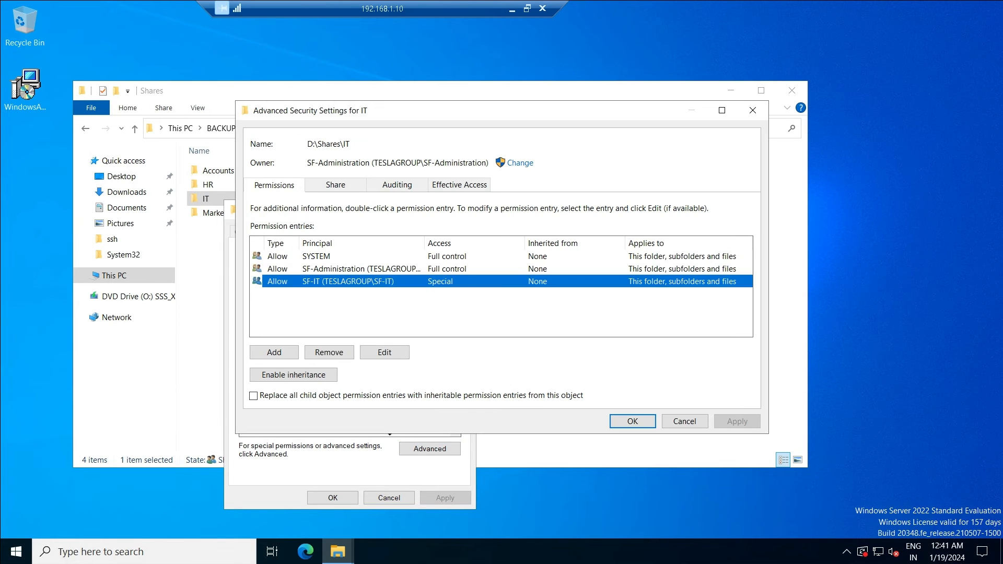
pyautogui.click(752, 110)
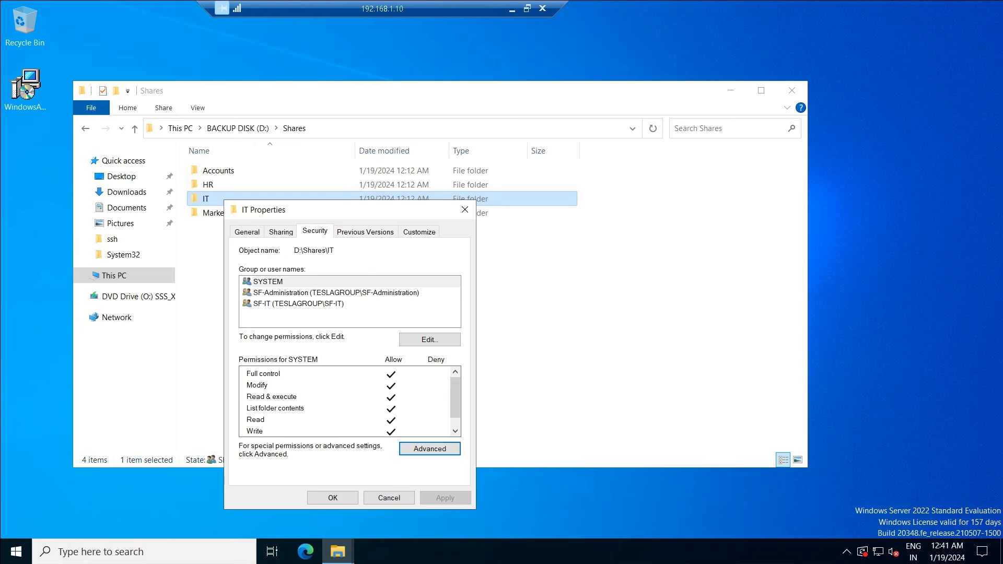
pyautogui.click(466, 207)
# Check the SF-Accounts entry in the Accounts folder's advanced security settings and close its properties
pyautogui.rightClick(230, 171)
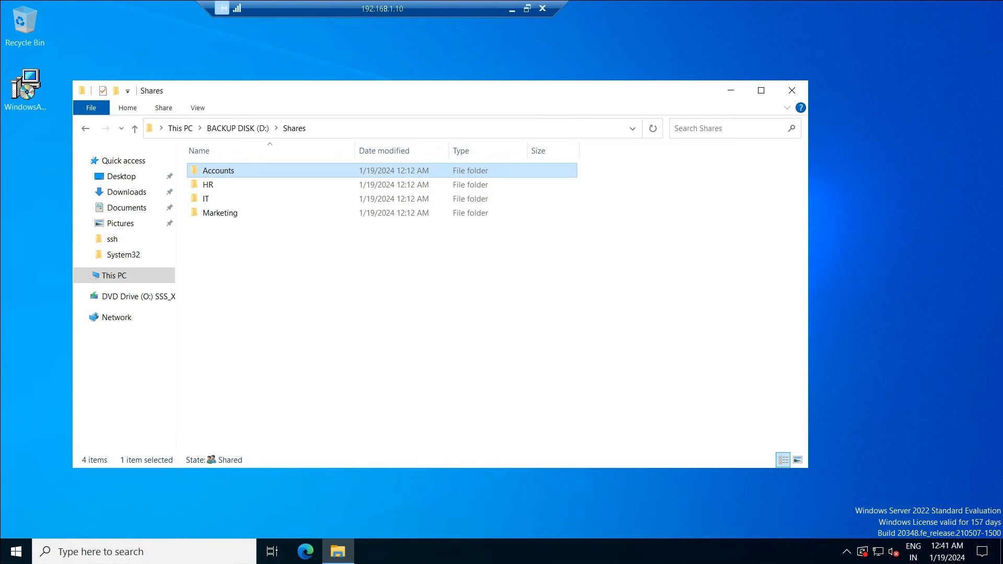
pyautogui.click(269, 396)
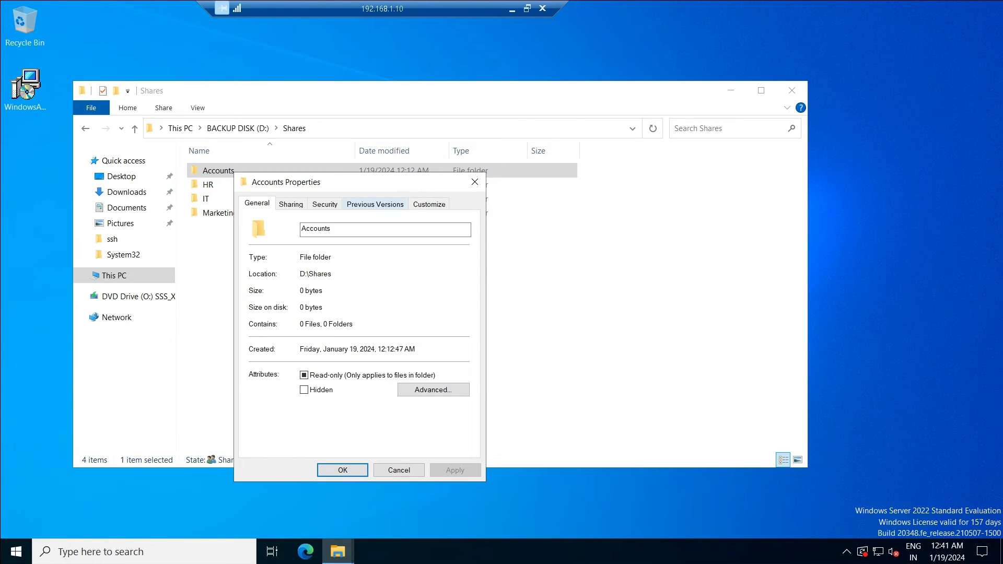
pyautogui.click(324, 203)
pyautogui.click(440, 421)
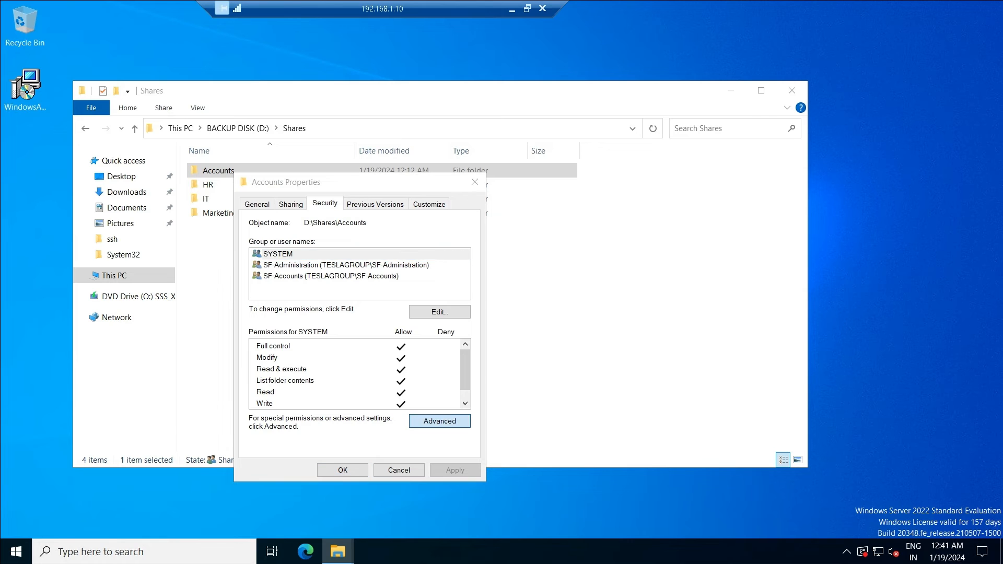
pyautogui.click(361, 281)
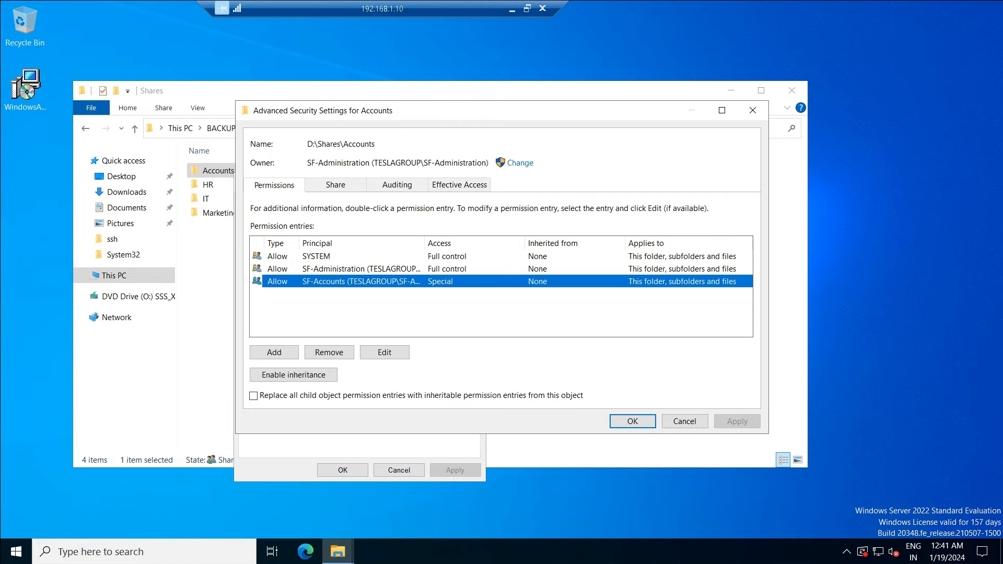
pyautogui.press('Return')
pyautogui.click(342, 470)
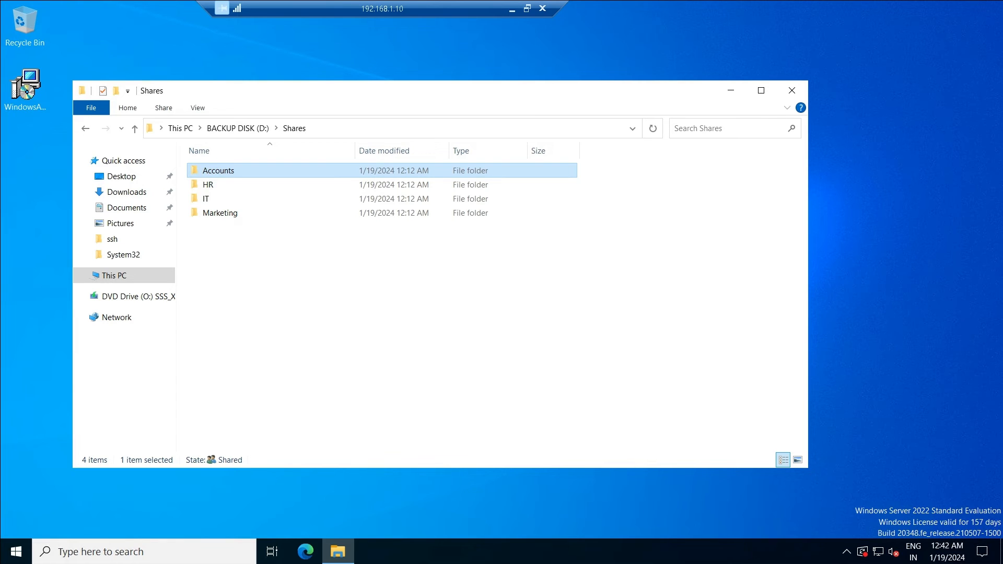
# Switch to the OneNote lab notes and review the steps on applying folder permissions and creating a map drive through GPO
pyautogui.click(512, 8)
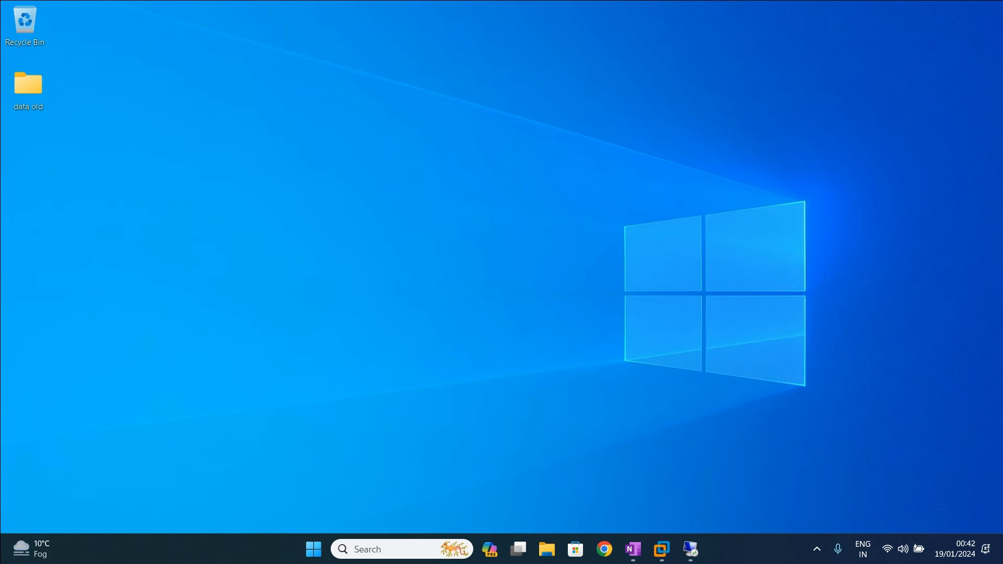
pyautogui.click(632, 549)
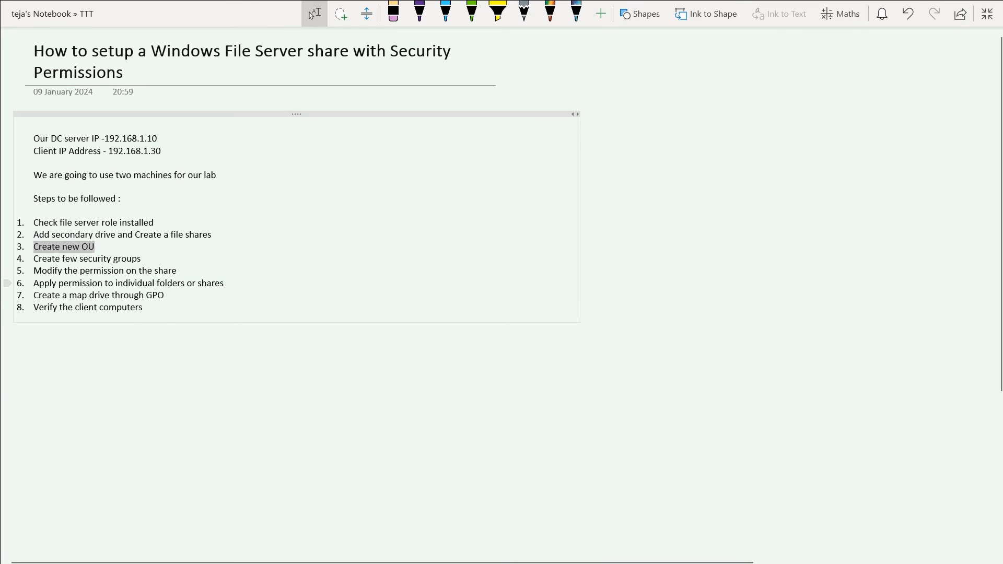
pyautogui.click(293, 283)
pyautogui.moveTo(63, 283); pyautogui.dragTo(226, 283)
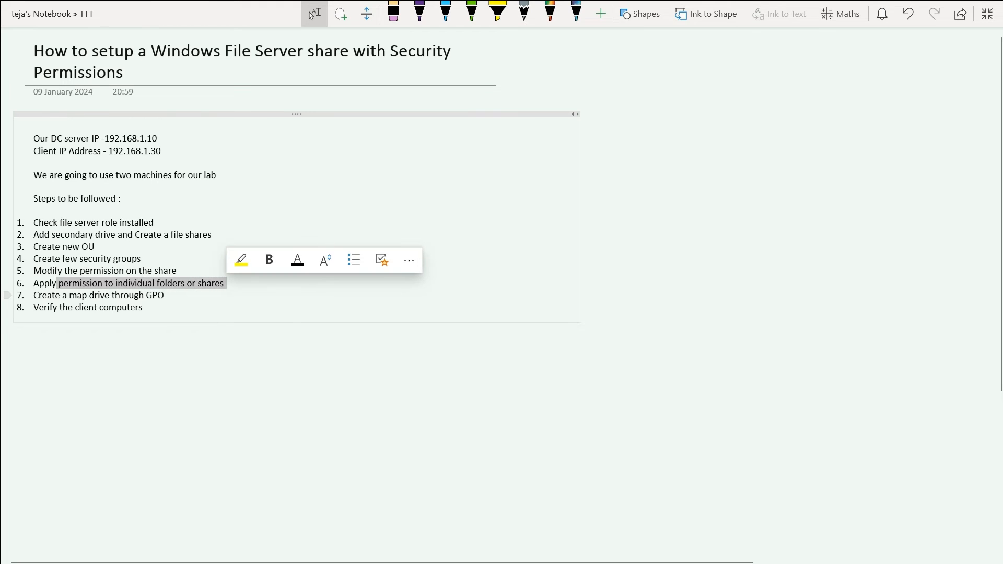
pyautogui.click(77, 295)
pyautogui.moveTo(41, 295); pyautogui.dragTo(167, 296)
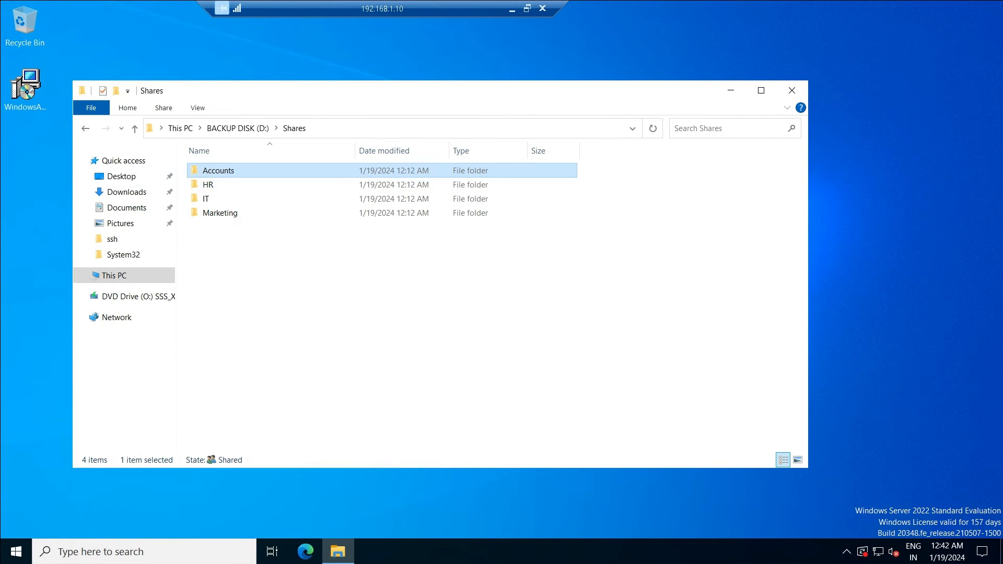
# Close the Shares folder window on the server and launch Group Policy Management with gpmc.msc
pyautogui.click(791, 90)
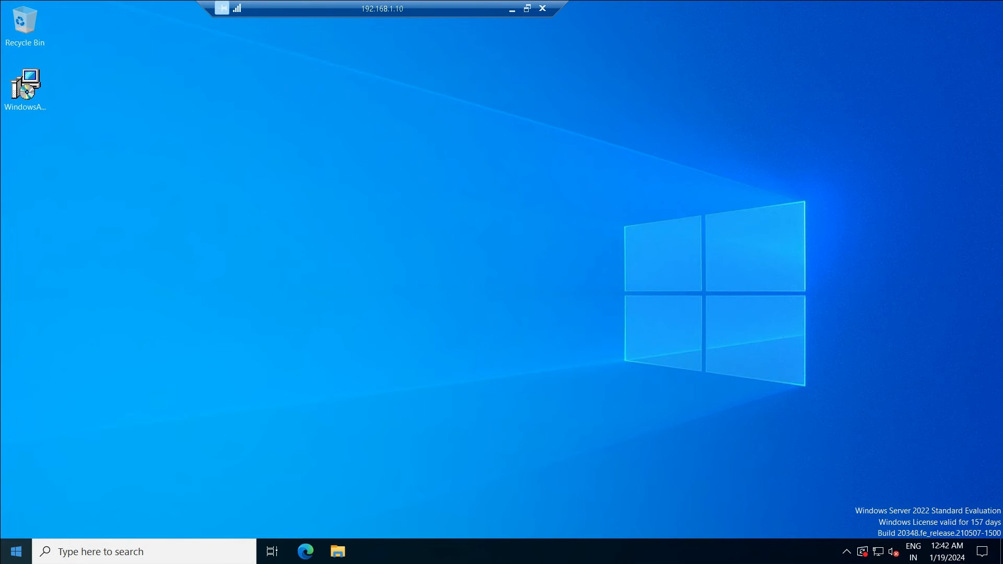
pyautogui.press('super')
pyautogui.write('run')
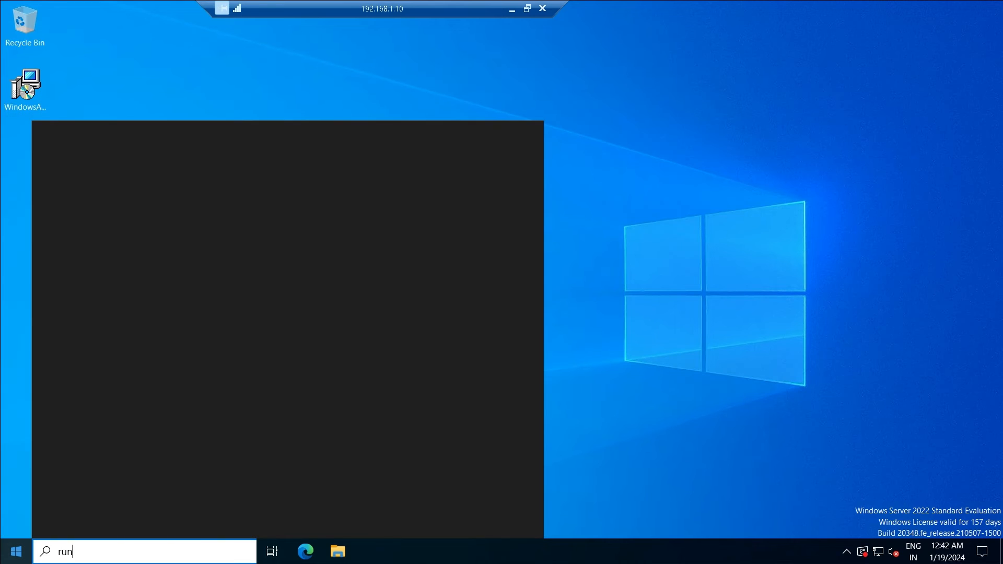
pyautogui.press('Return')
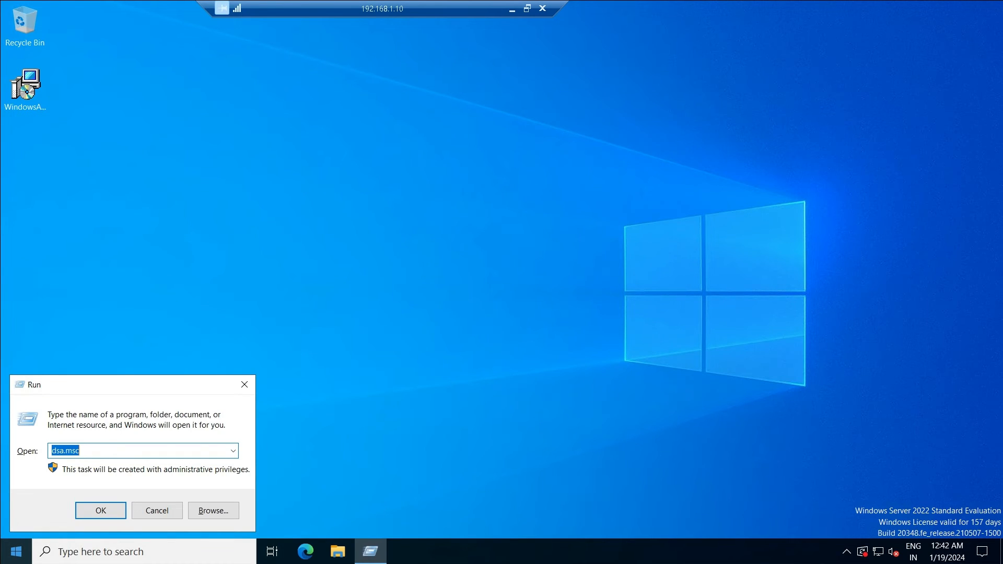
pyautogui.write('gpmc')
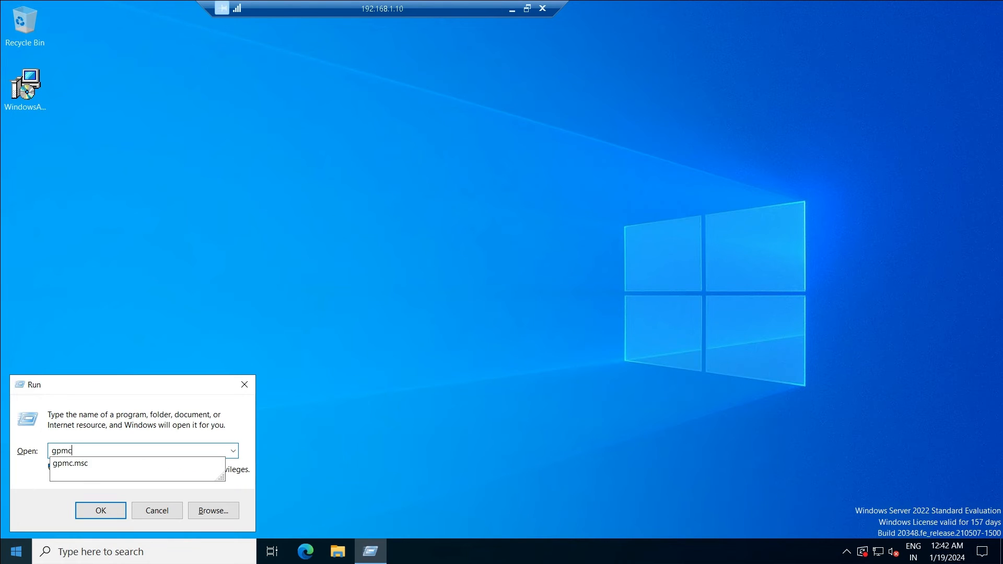
pyautogui.press('Down')
pyautogui.press('Return')
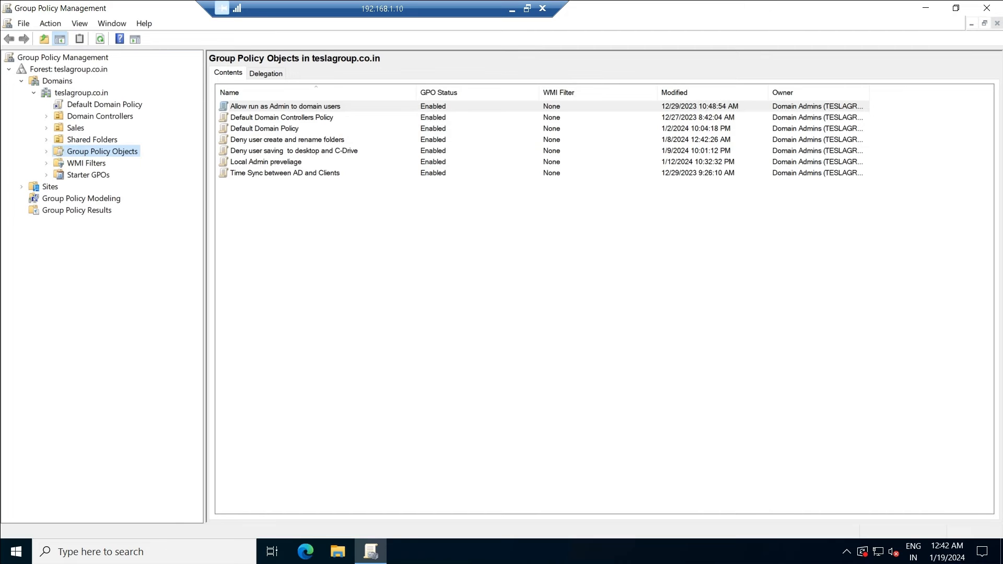
# Create a new GPO named Mapped-Drives under Group Policy Objects of the teslagroup.co.in domain
pyautogui.press('Right')
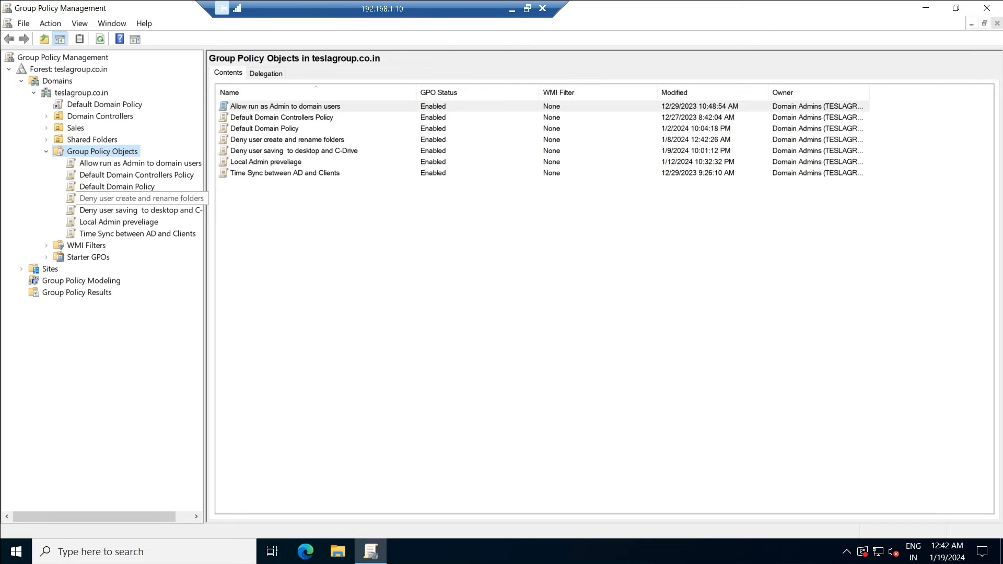
pyautogui.rightClick(110, 152)
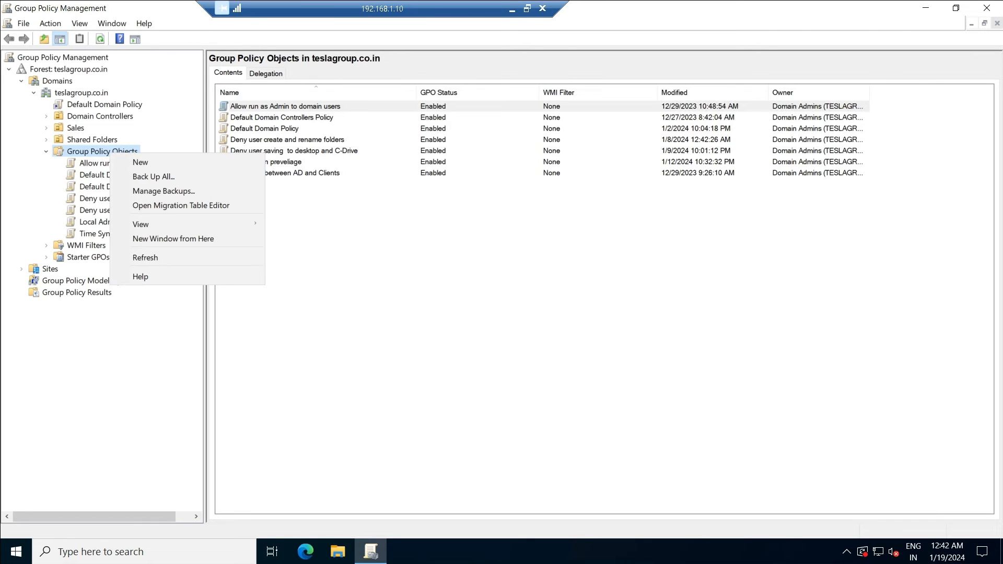
pyautogui.click(140, 162)
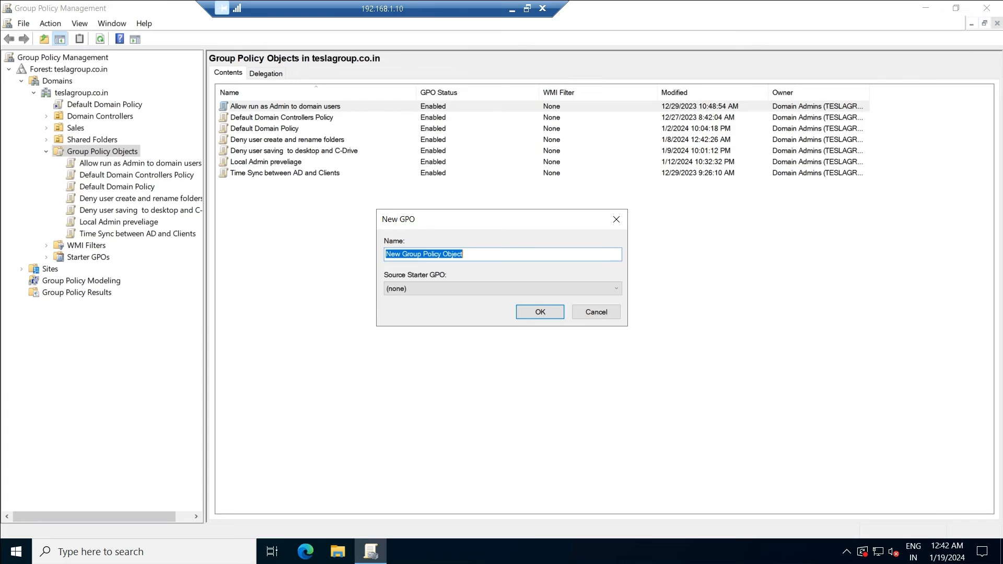
pyautogui.write('Ma')
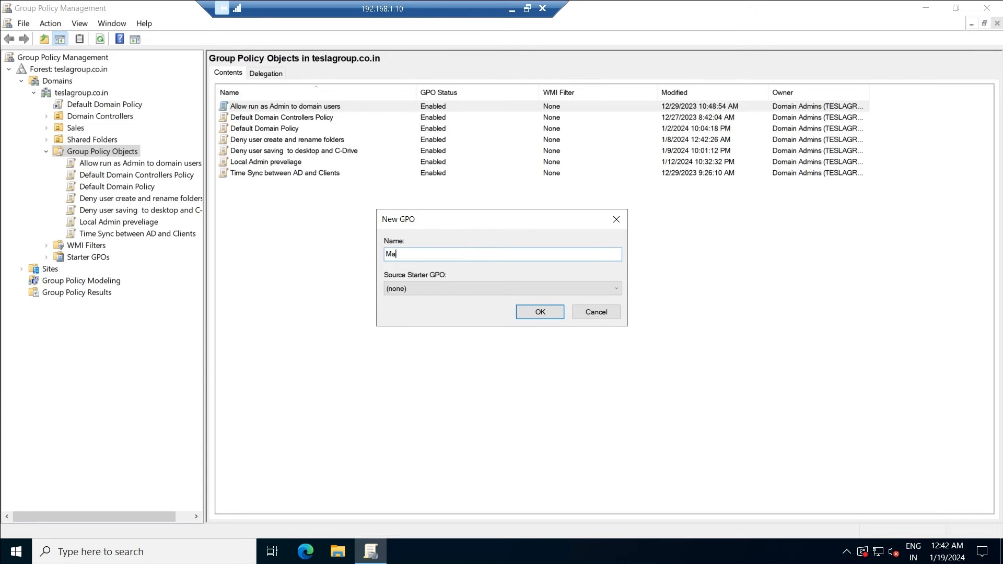
pyautogui.write('pped-Drives')
pyautogui.press('Return')
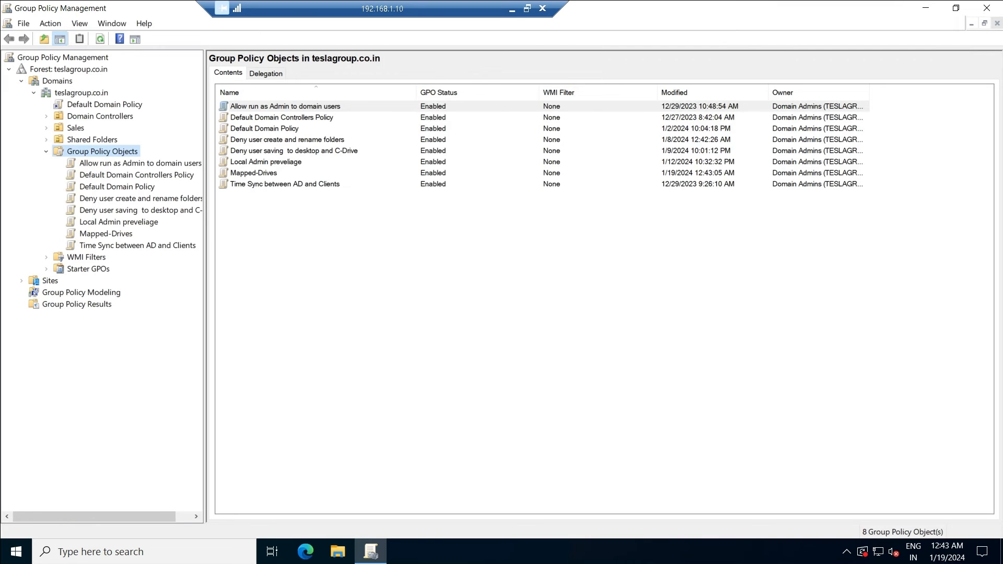
# Edit the Mapped-Drives GPO and open Drive Maps in the Windows Settings of the User Configuration preferences
pyautogui.click(105, 233)
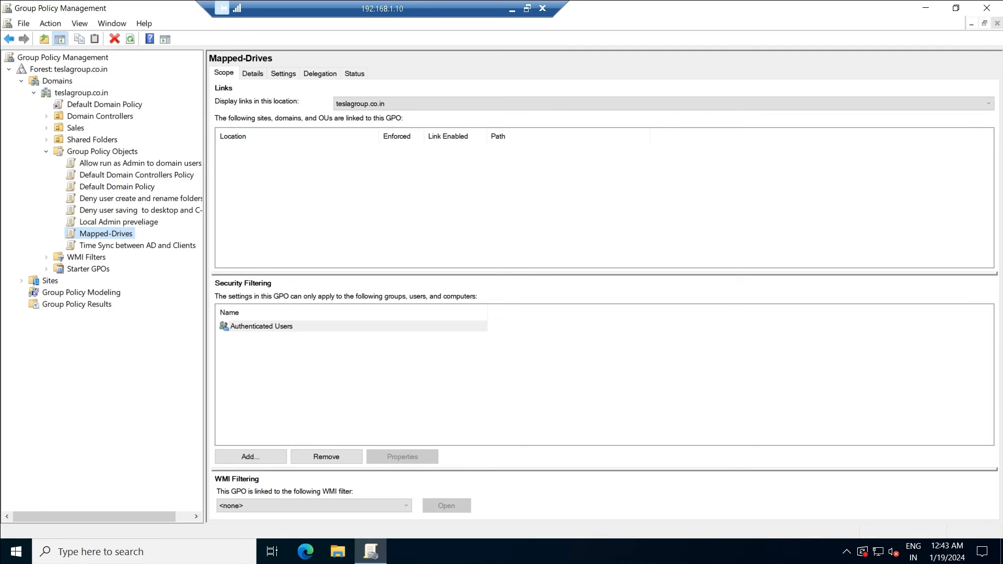
pyautogui.rightClick(118, 235)
pyautogui.click(137, 245)
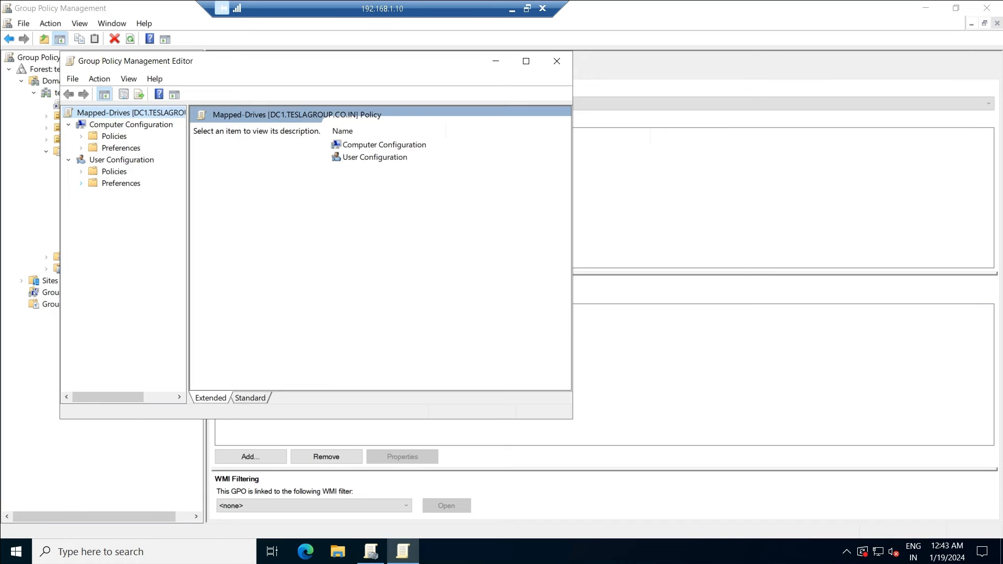
pyautogui.click(81, 182)
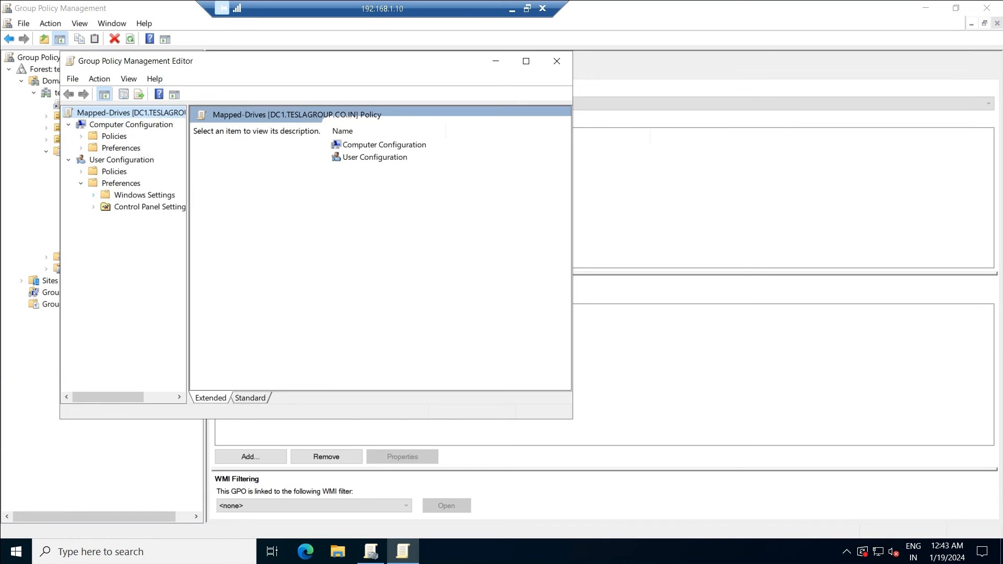
pyautogui.click(93, 195)
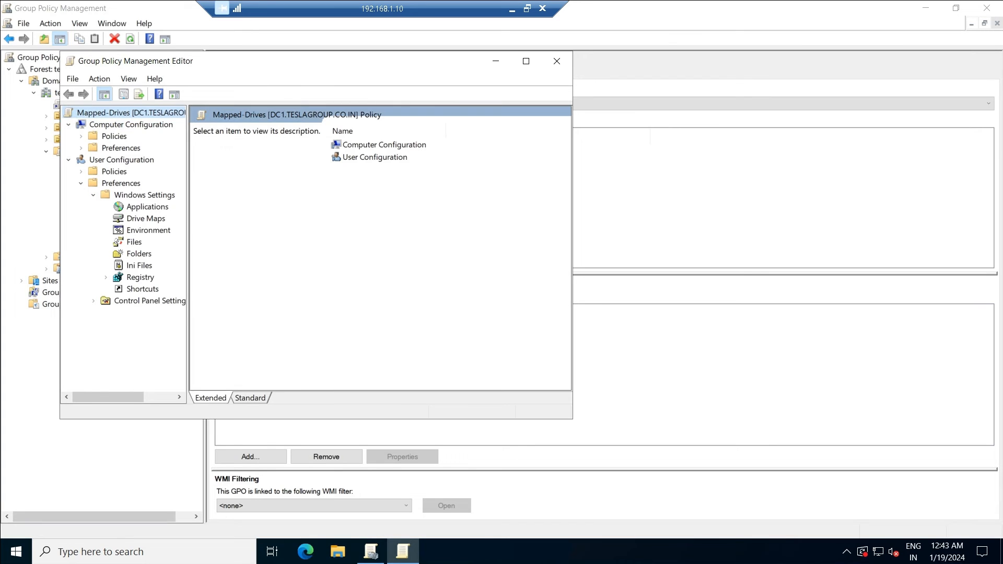
pyautogui.click(146, 219)
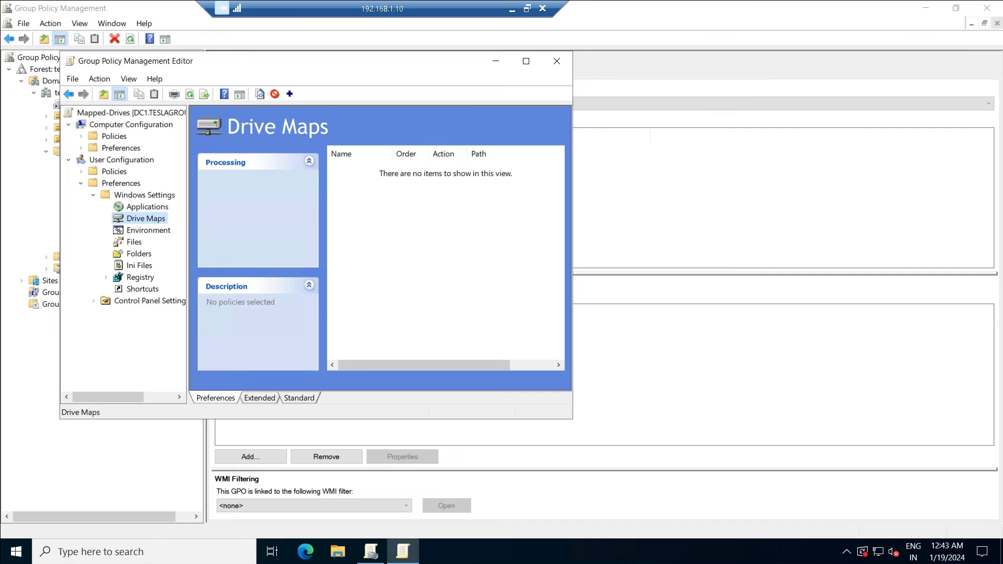
# Start a new mapped drive item in the Drive Maps preferences of the Mapped-Drives GPO
pyautogui.rightClick(404, 206)
pyautogui.moveTo(433, 215)
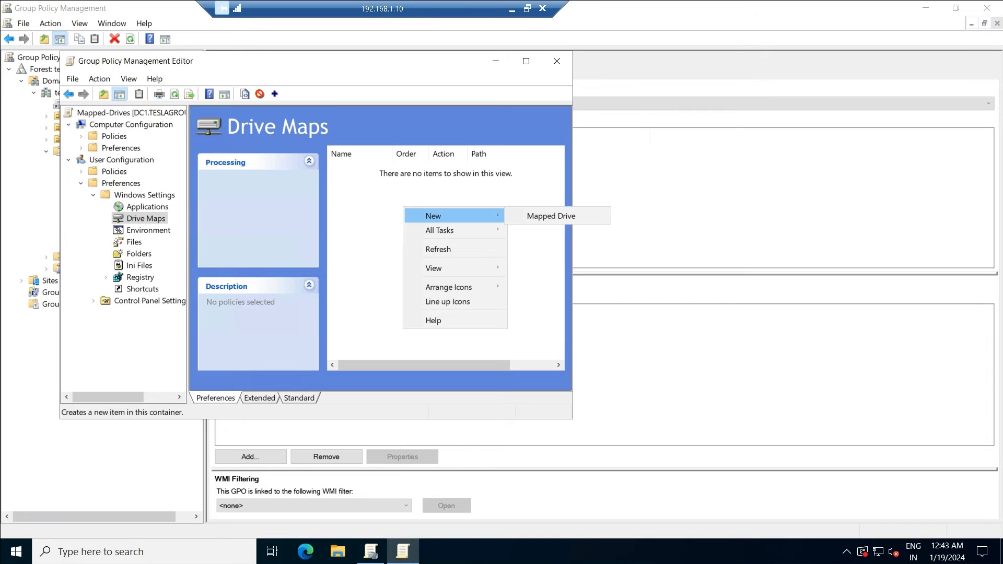
pyautogui.click(551, 216)
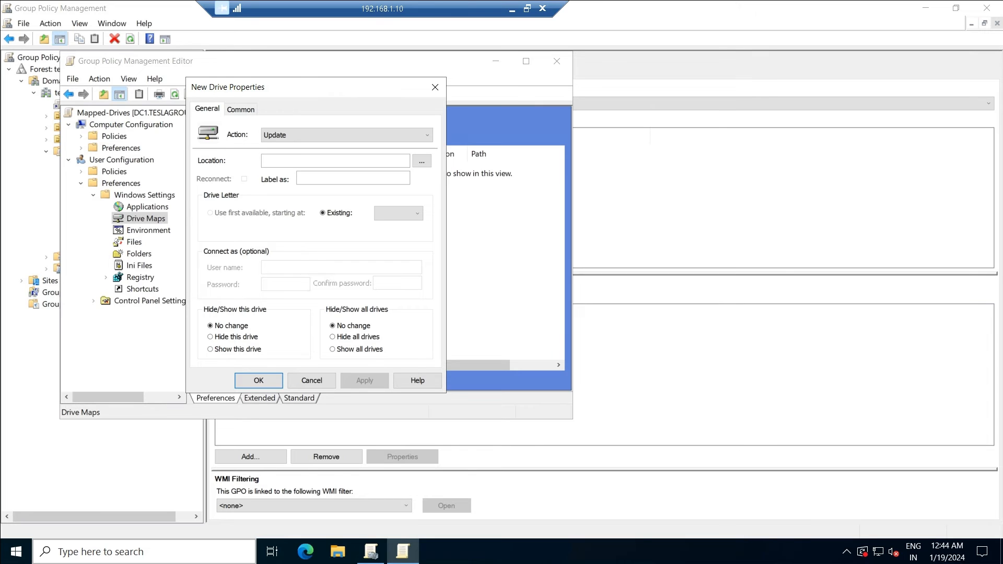
# Browse to BACKUP DISK (D:) in File Explorer and open the properties of the Shares folder
pyautogui.click(338, 552)
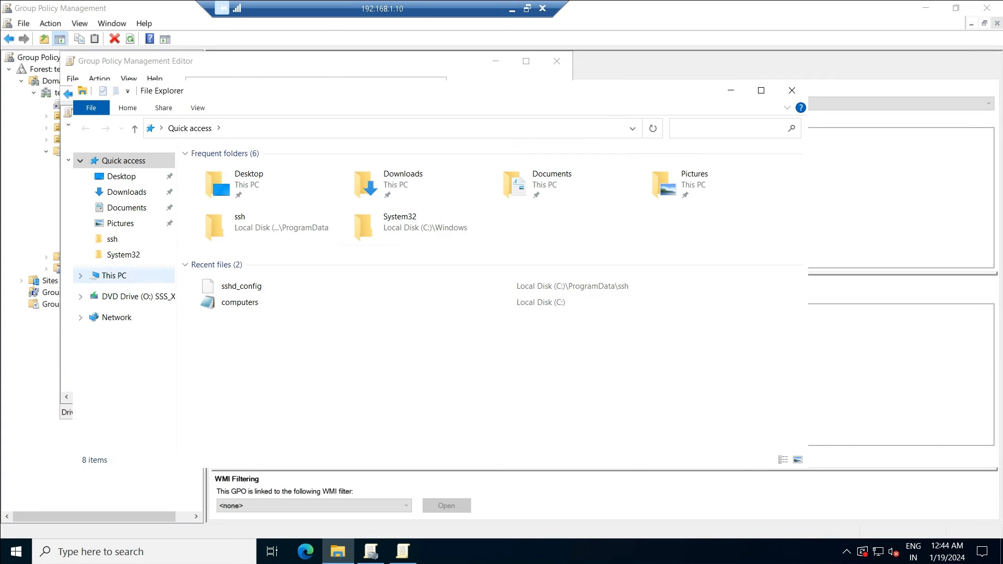
pyautogui.click(114, 276)
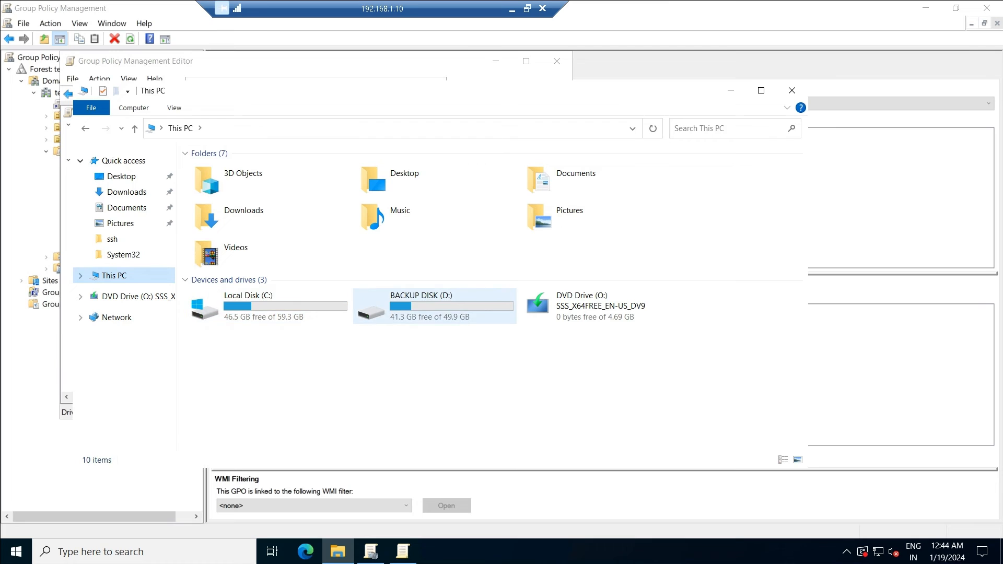
pyautogui.click(434, 305)
pyautogui.doubleClick(433, 306)
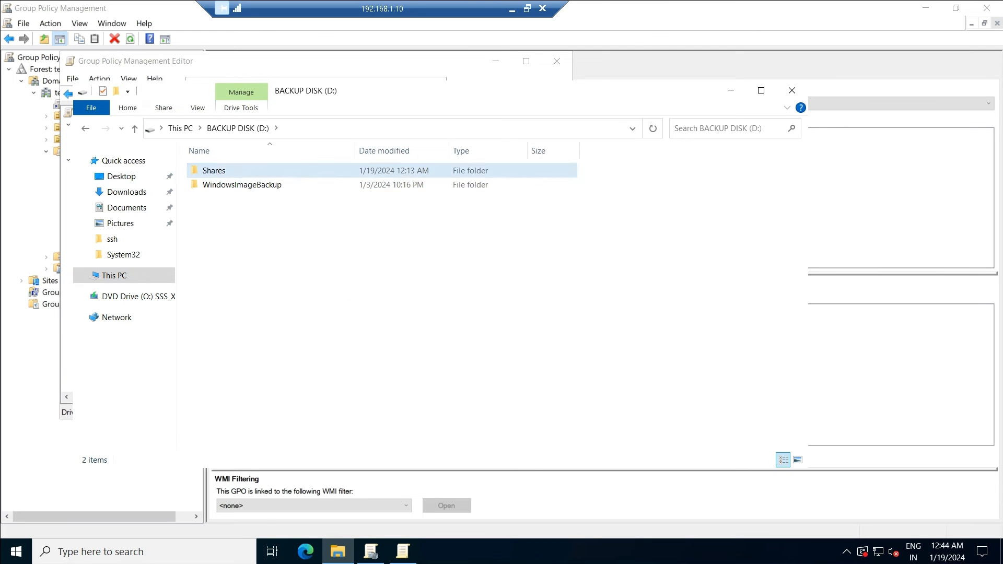
pyautogui.doubleClick(214, 170)
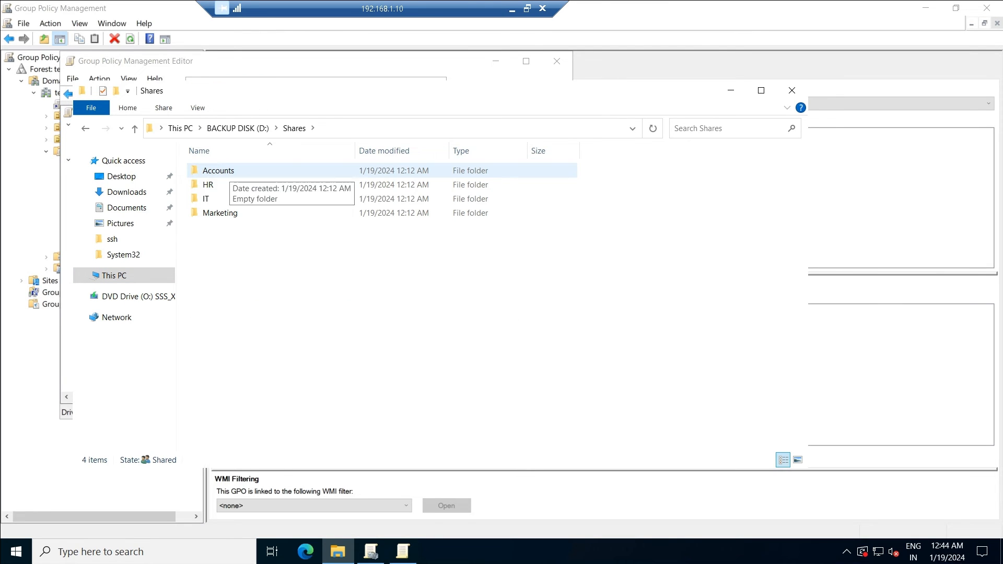
pyautogui.click(85, 128)
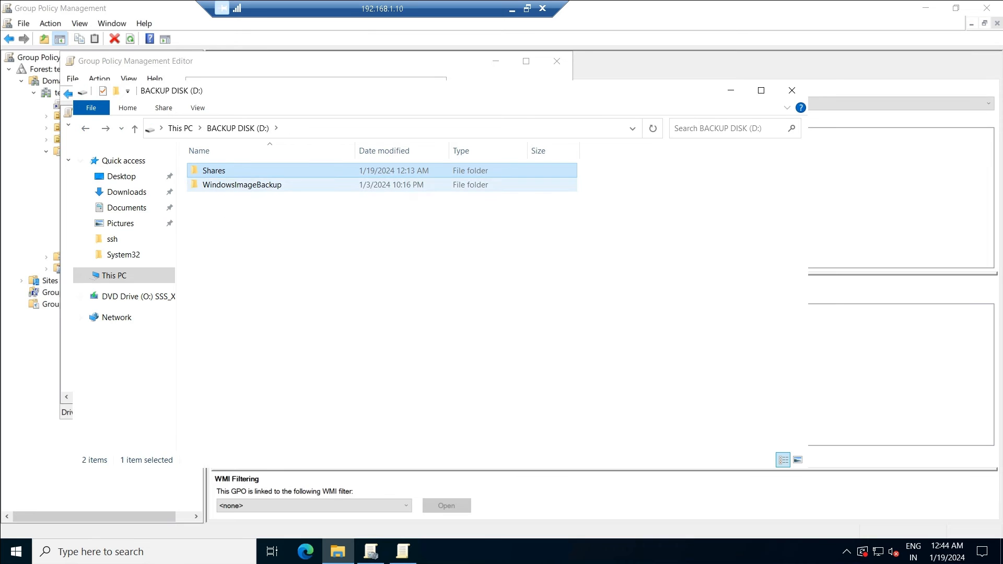
pyautogui.rightClick(241, 171)
pyautogui.press('Return')
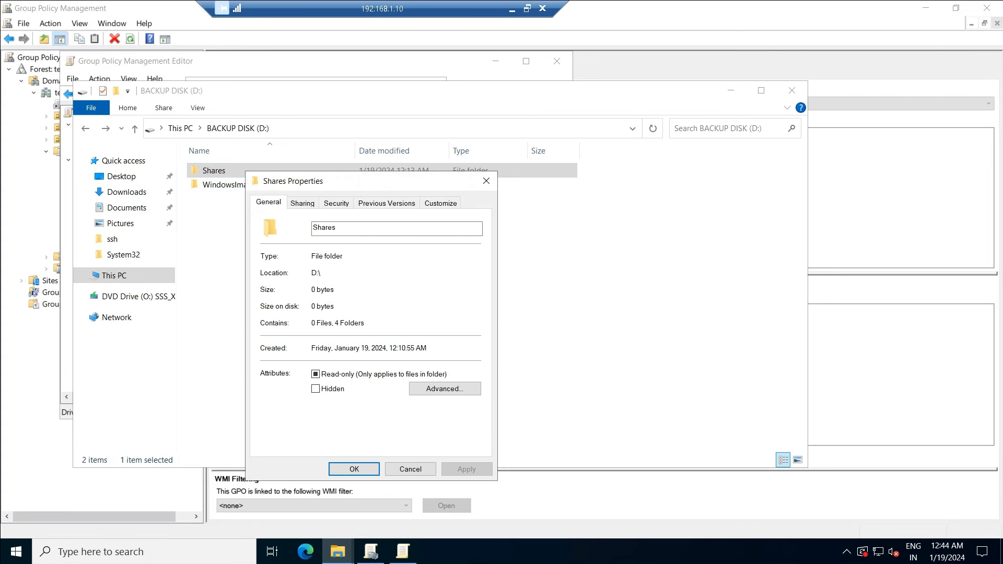
# Copy the network path \\DC1\Shares from the Shares folder's sharing properties
pyautogui.click(302, 203)
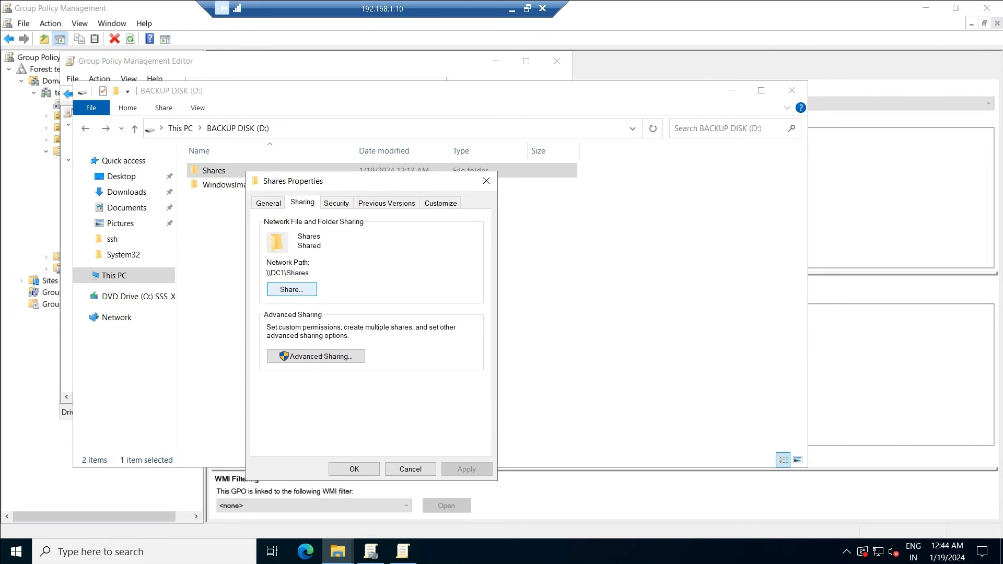
pyautogui.moveTo(267, 272); pyautogui.dragTo(310, 272)
pyautogui.hotkey('ctrl', 'c')
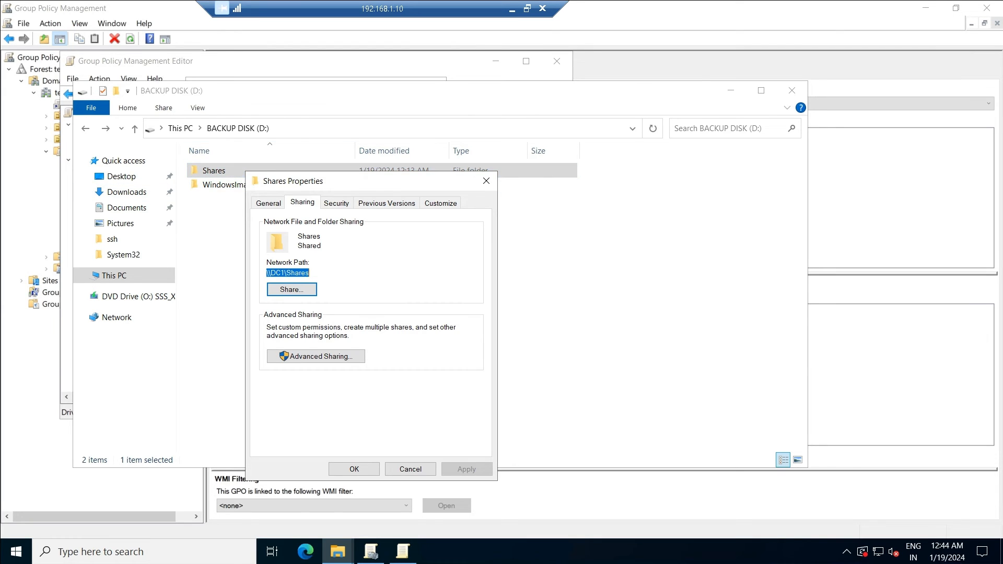
pyautogui.rightClick(286, 272)
pyautogui.click(308, 312)
# Return to the pending new drive item and paste \\DC1\Shares as its location
pyautogui.click(403, 552)
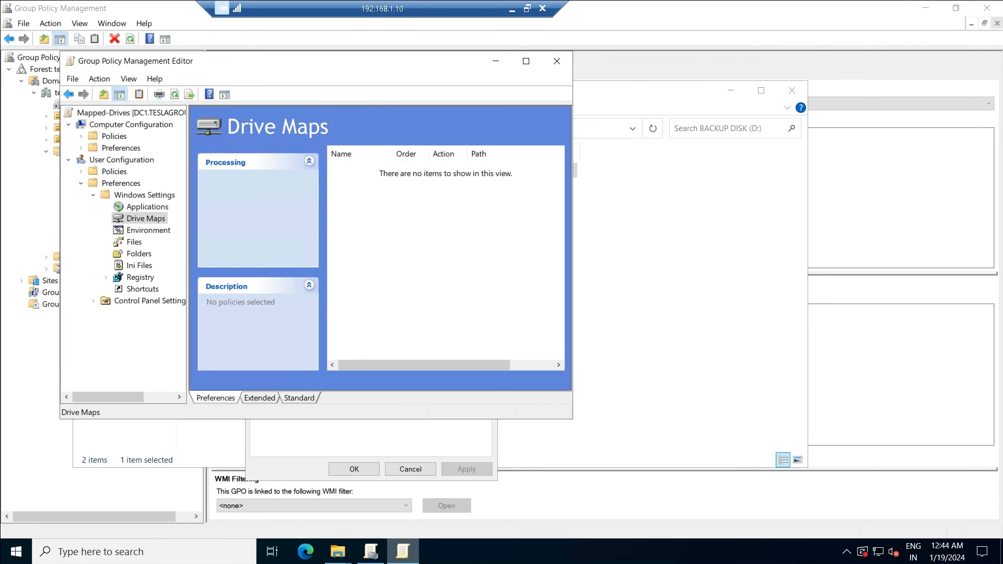
pyautogui.click(370, 551)
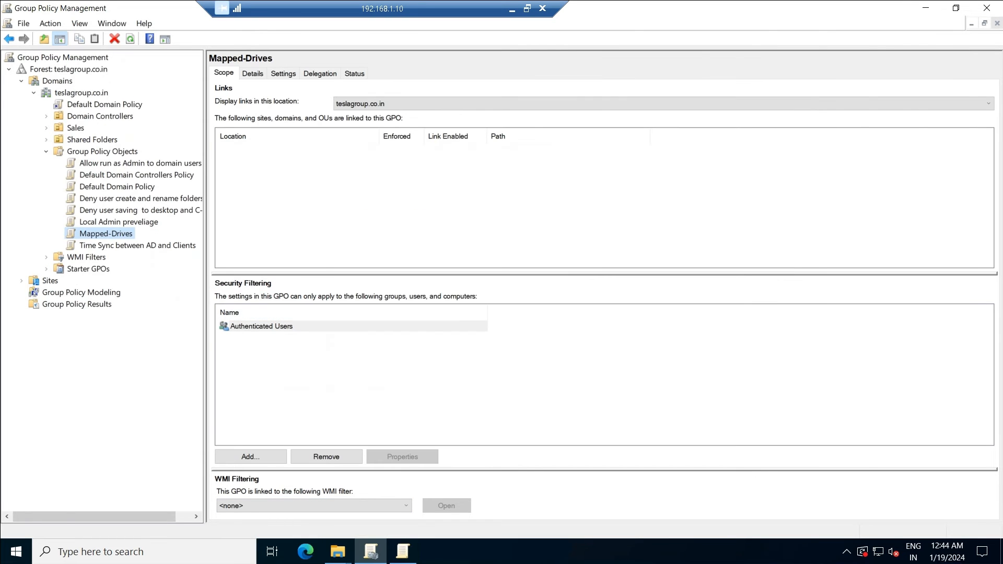
pyautogui.click(402, 551)
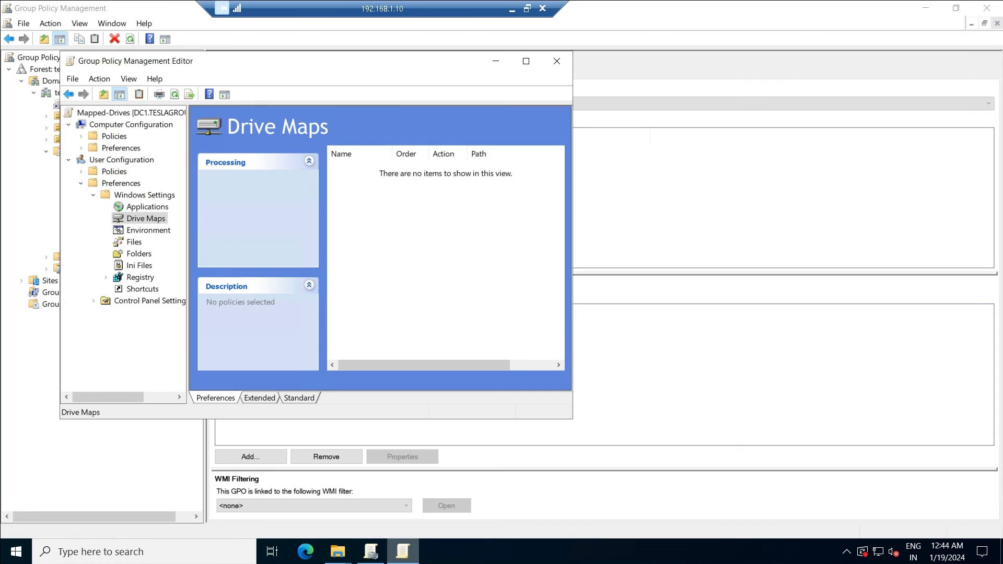
pyautogui.rightClick(397, 213)
pyautogui.moveTo(417, 222)
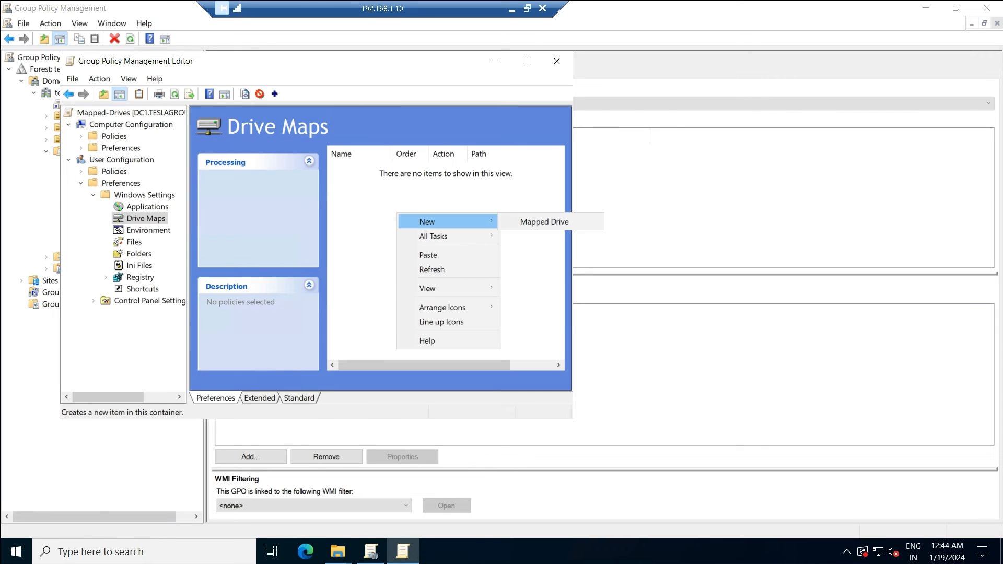
pyautogui.click(544, 222)
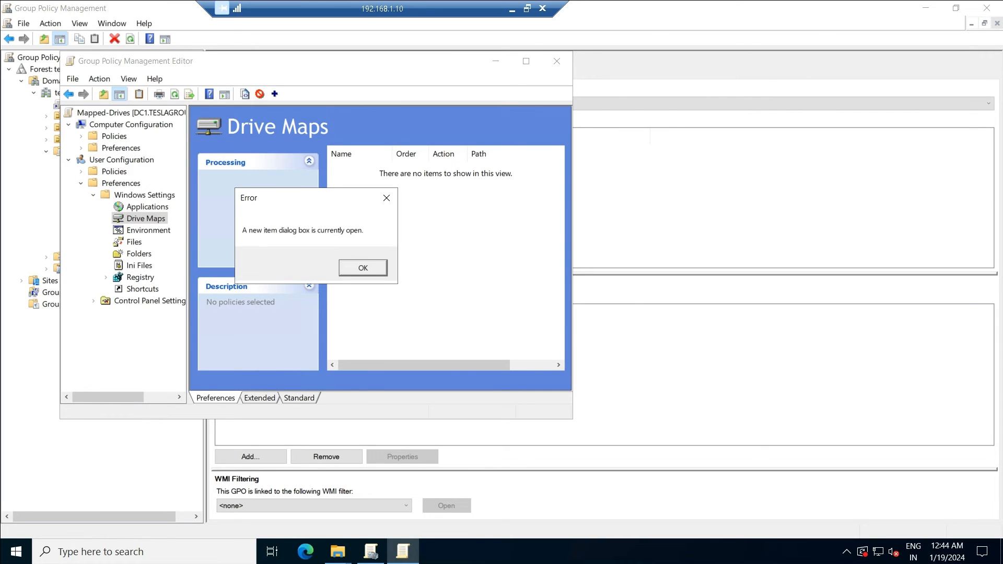
pyautogui.click(363, 267)
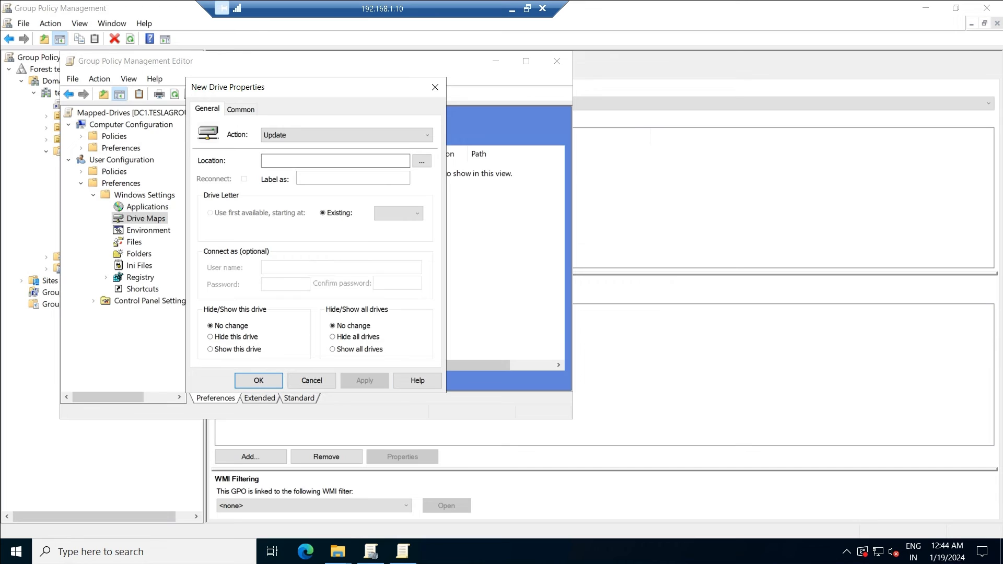
pyautogui.click(335, 161)
pyautogui.hotkey('ctrl', 'v')
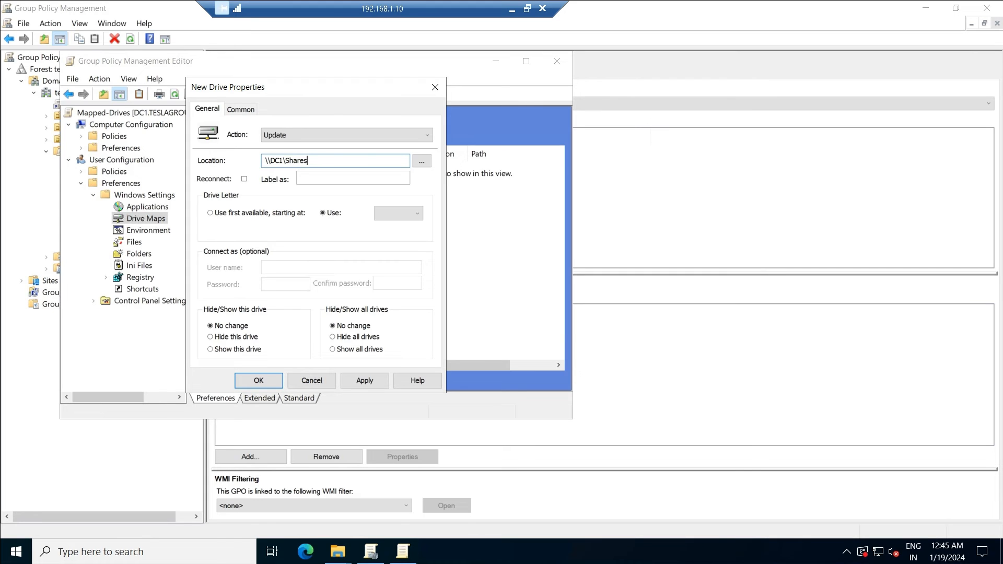
# Enable Reconnect for the mapped drive and label it Shares
pyautogui.click(244, 179)
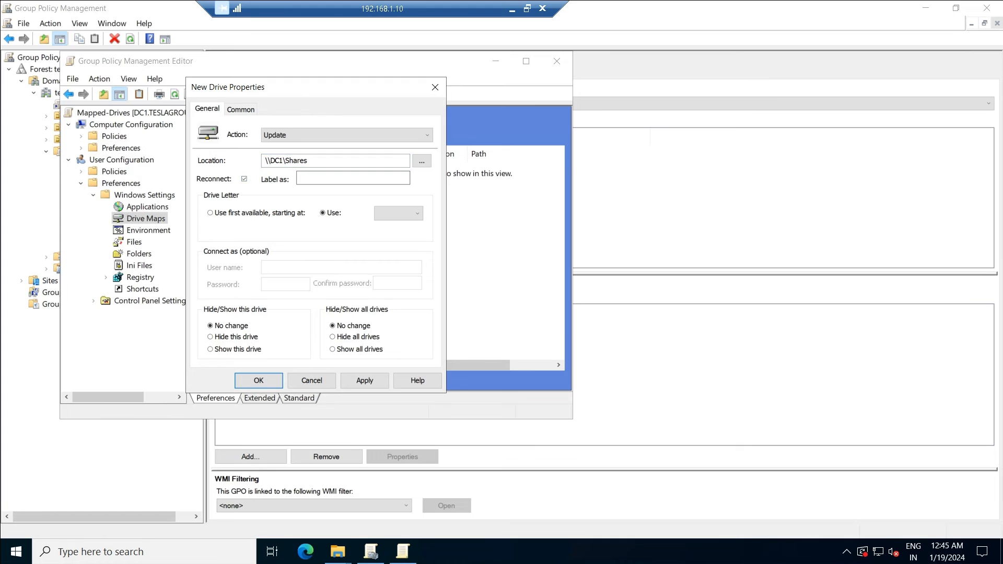
pyautogui.click(353, 178)
pyautogui.write('Shares')
pyautogui.press('BackSpace')
pyautogui.write('Dr')
pyautogui.press('BackSpace')
pyautogui.press('BackSpace')
pyautogui.press('BackSpace')
pyautogui.write('s')
# Assign drive letter S to the mapped drive and save the drive item
pyautogui.click(398, 213)
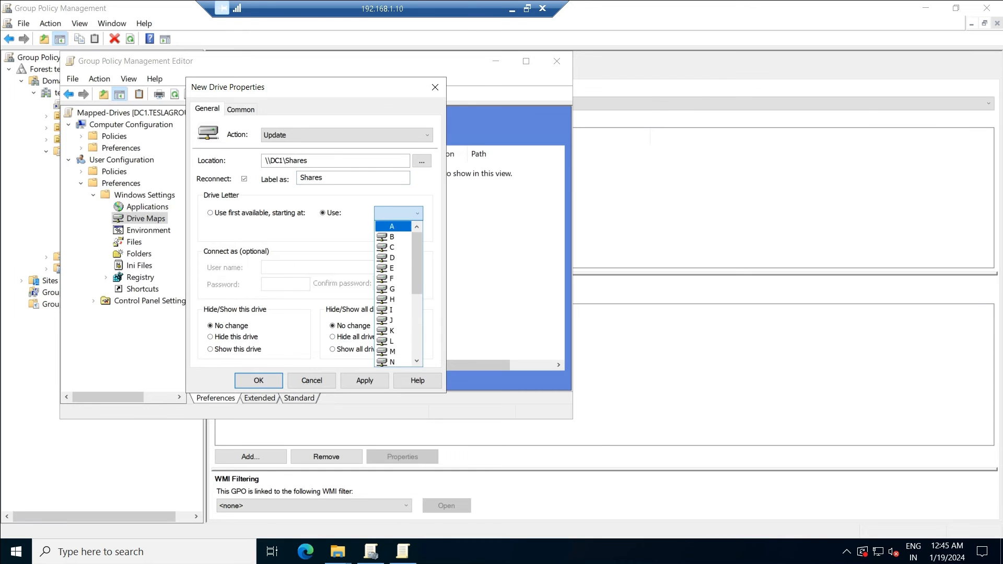
pyautogui.scroll(-2, 393, 345)
pyautogui.scroll(-3, 393, 331)
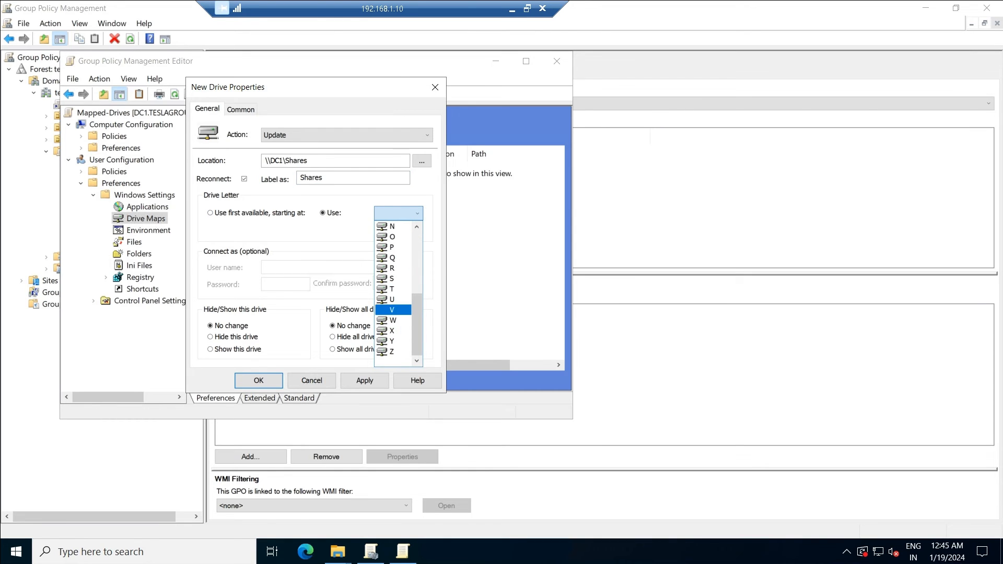
pyautogui.click(391, 278)
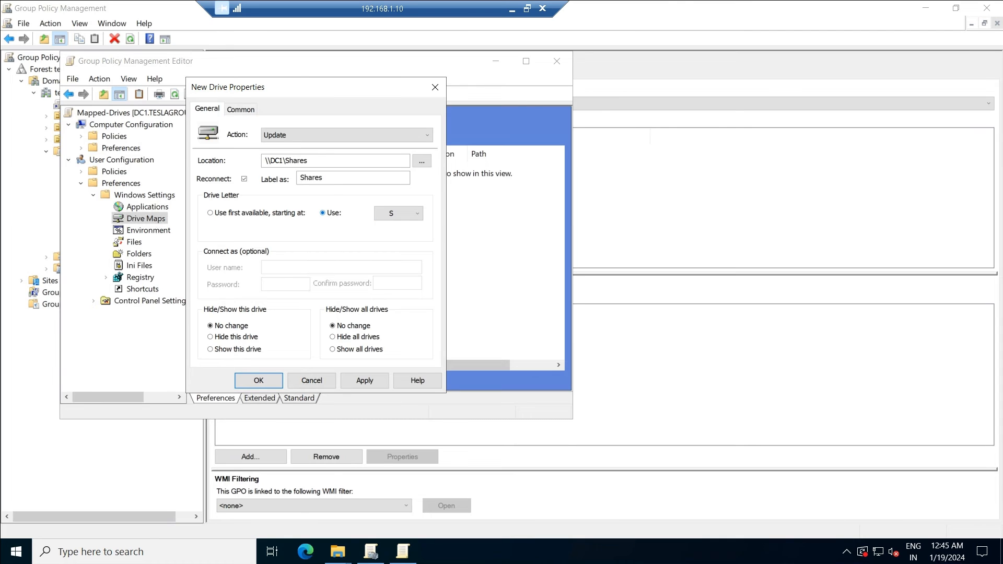
pyautogui.click(365, 380)
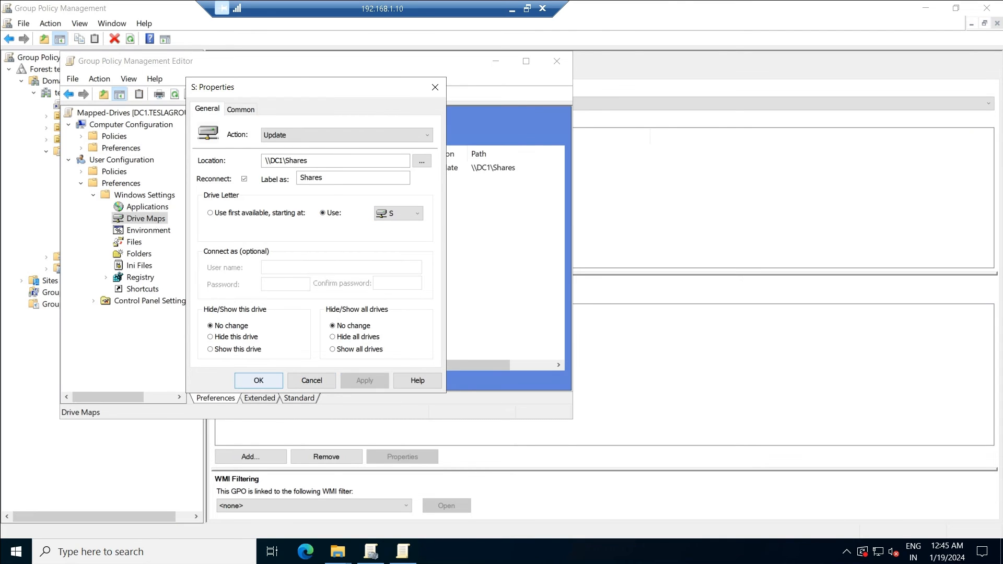
pyautogui.click(258, 380)
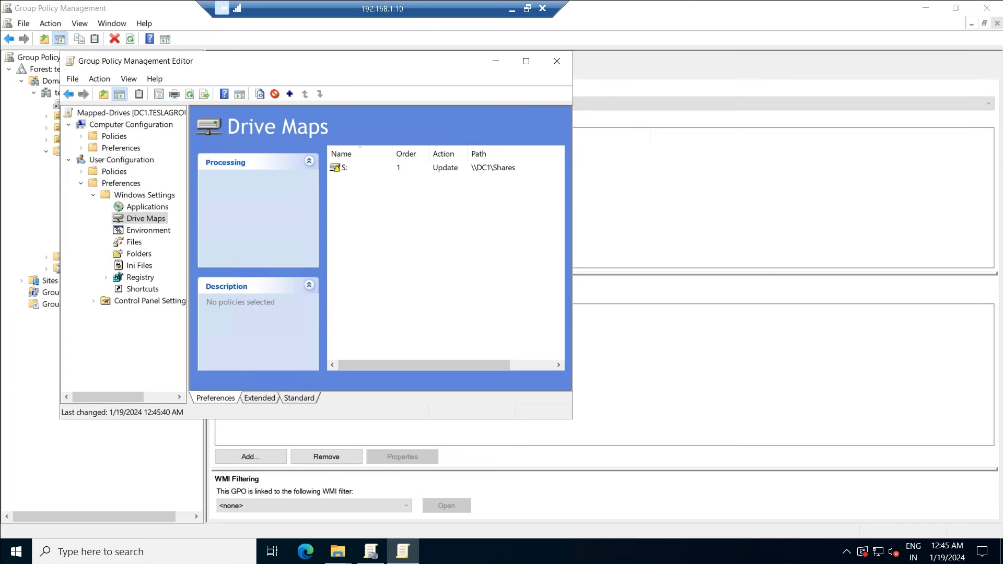
# Close the policy editor, link the existing Mapped-Drives GPO to the teslagroup.co.in domain, and select the new link
pyautogui.click(556, 61)
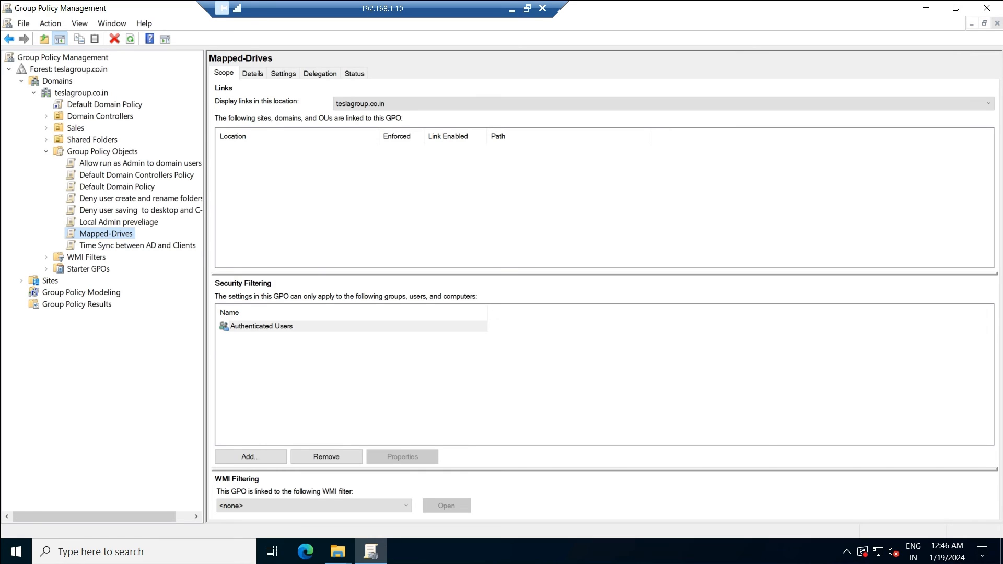
pyautogui.rightClick(84, 92)
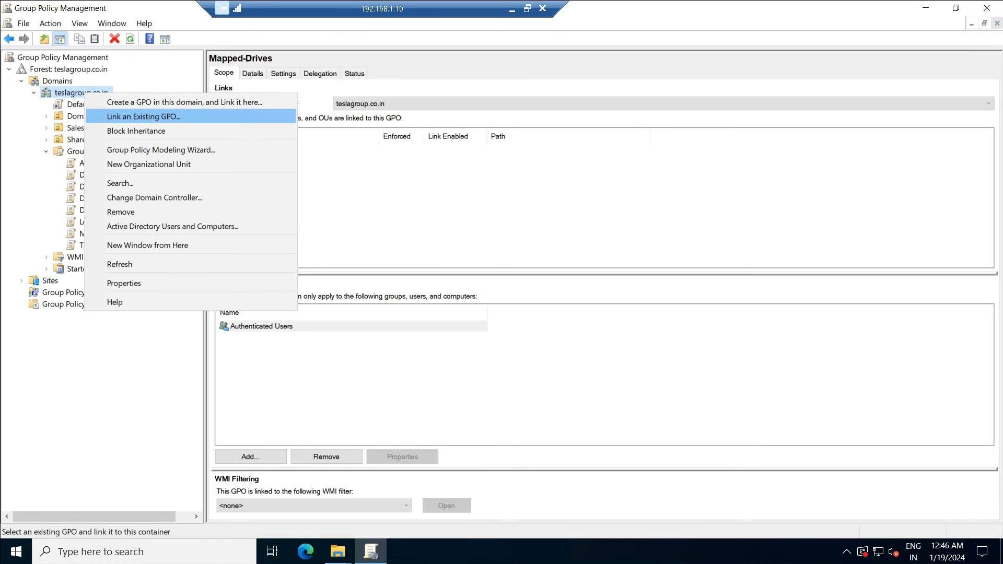
pyautogui.click(144, 117)
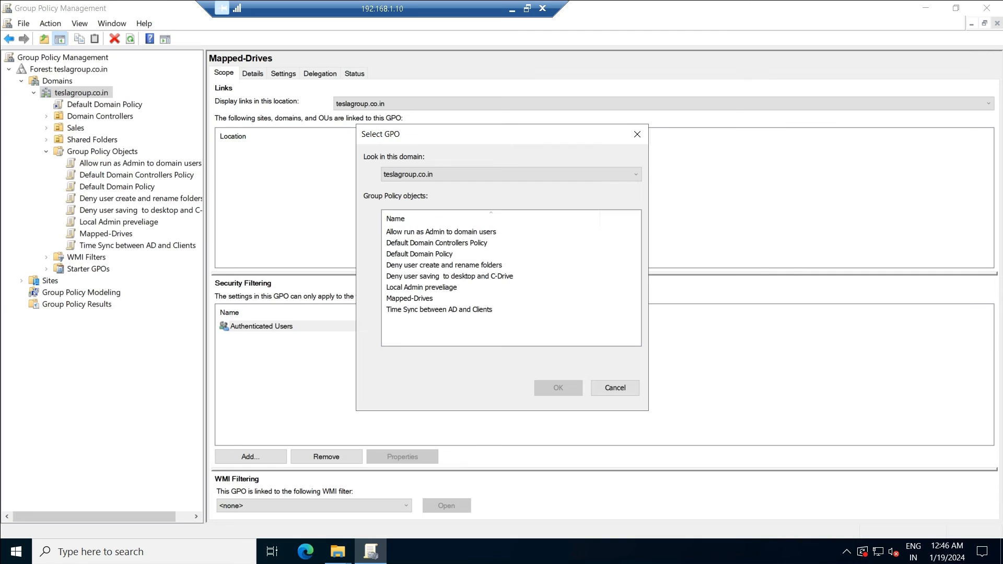
pyautogui.click(409, 298)
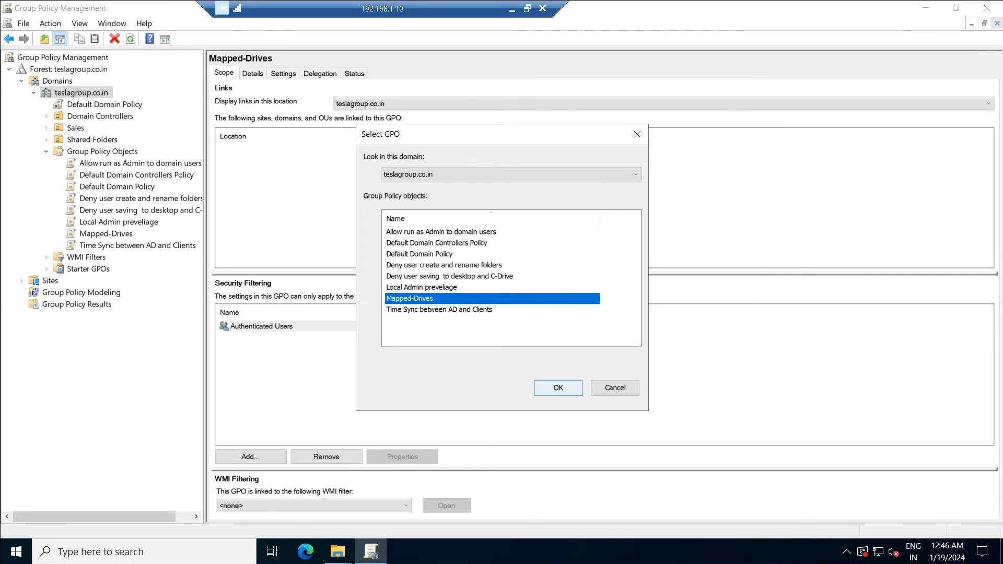
pyautogui.click(558, 387)
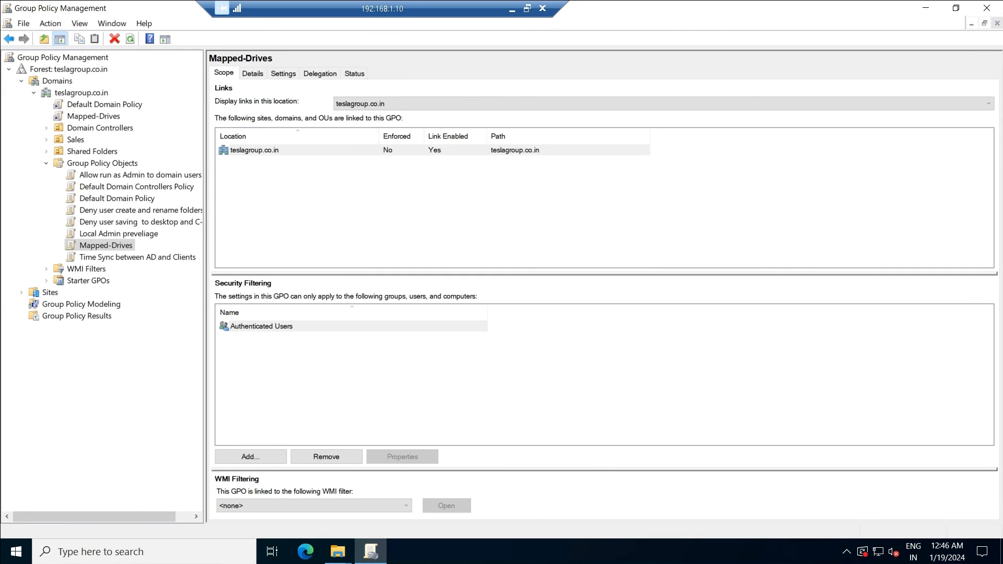
pyautogui.click(93, 116)
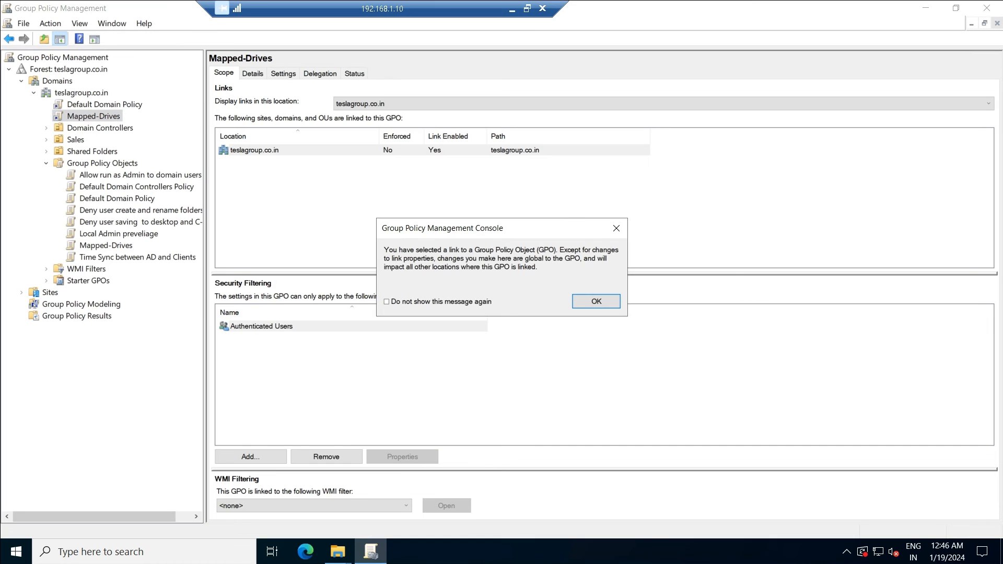
pyautogui.press('Return')
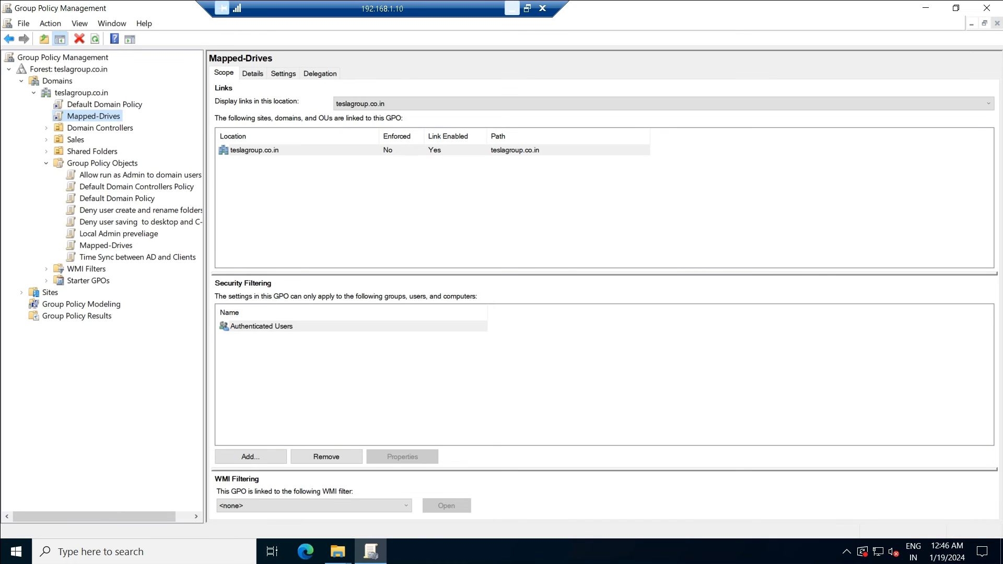
# Minimize the server session and enter a different account's user name in the credentials prompt for 192.168.1.30
pyautogui.click(512, 8)
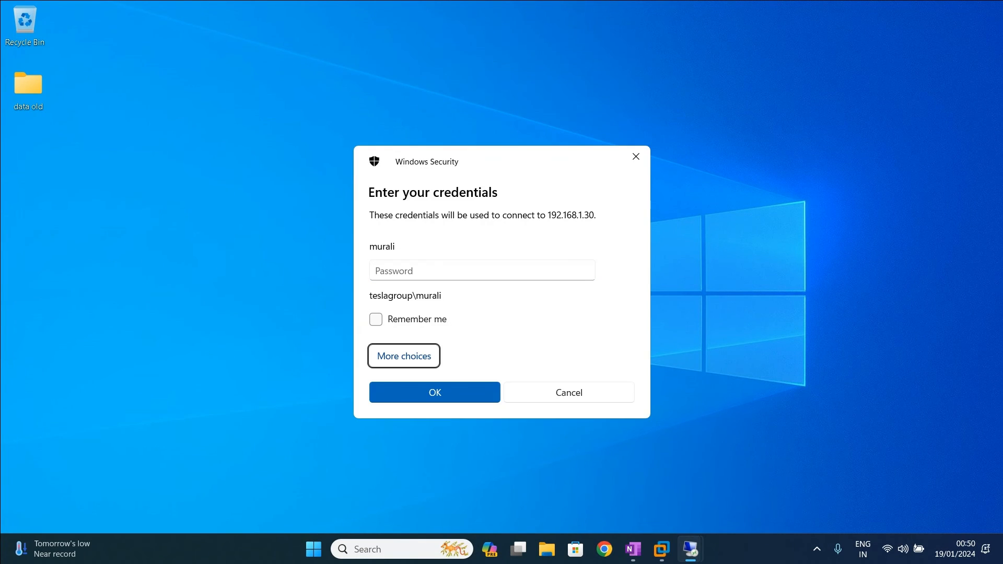
pyautogui.press('Return')
pyautogui.press('Tab')
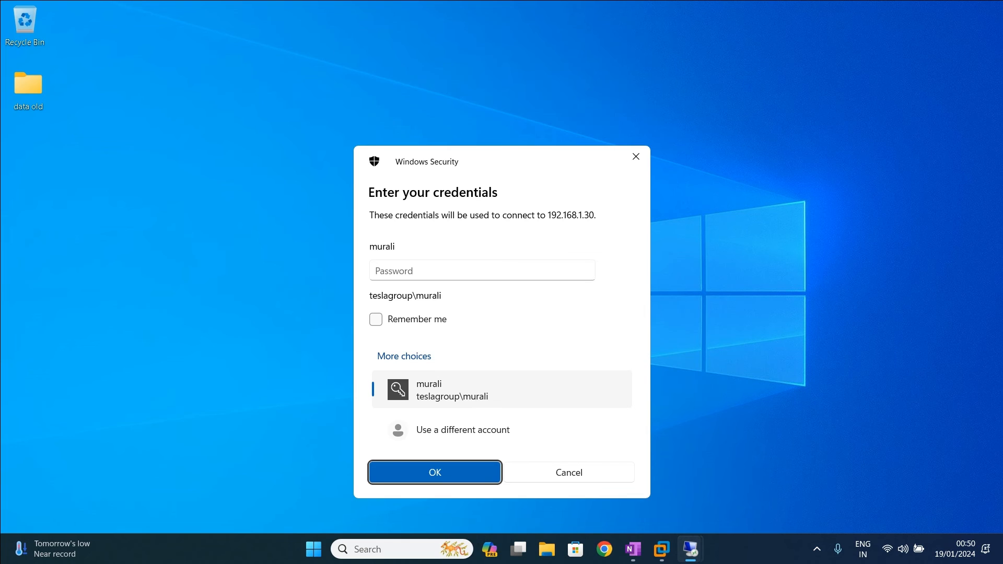
pyautogui.press('Up')
pyautogui.press('Return')
pyautogui.write('pavank')
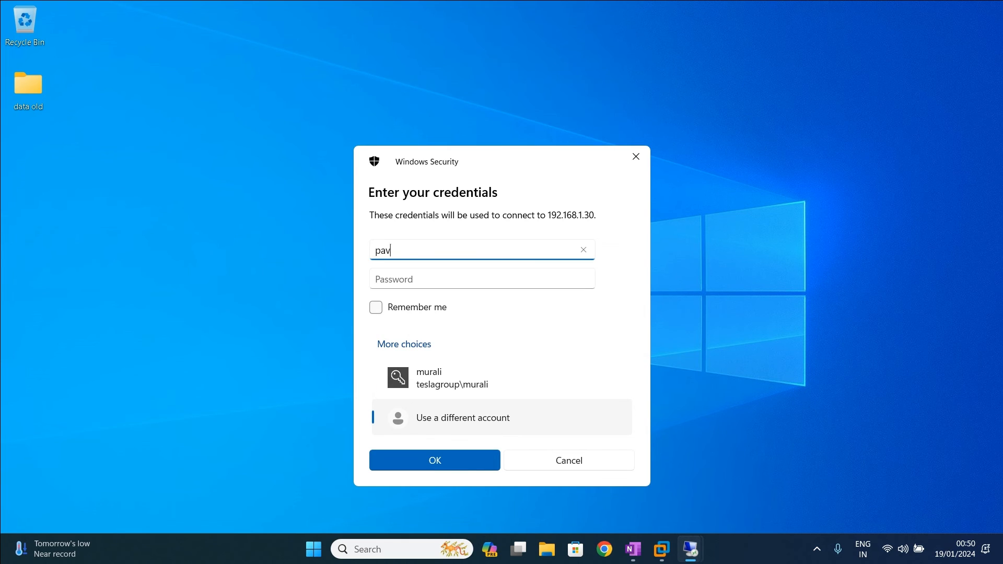
pyautogui.press('BackSpace')
pyautogui.press('BackSpace')
pyautogui.write('n')
# Enter the account password and submit the credentials to connect to 192.168.1.30
pyautogui.press('Tab')
pyautogui.write('******')
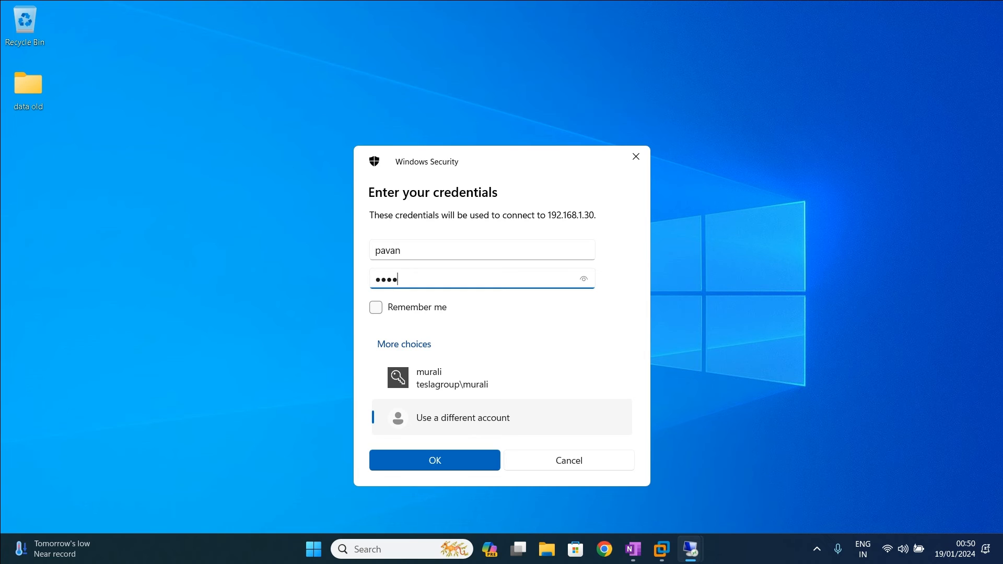
pyautogui.write('***')
pyautogui.press('Return')
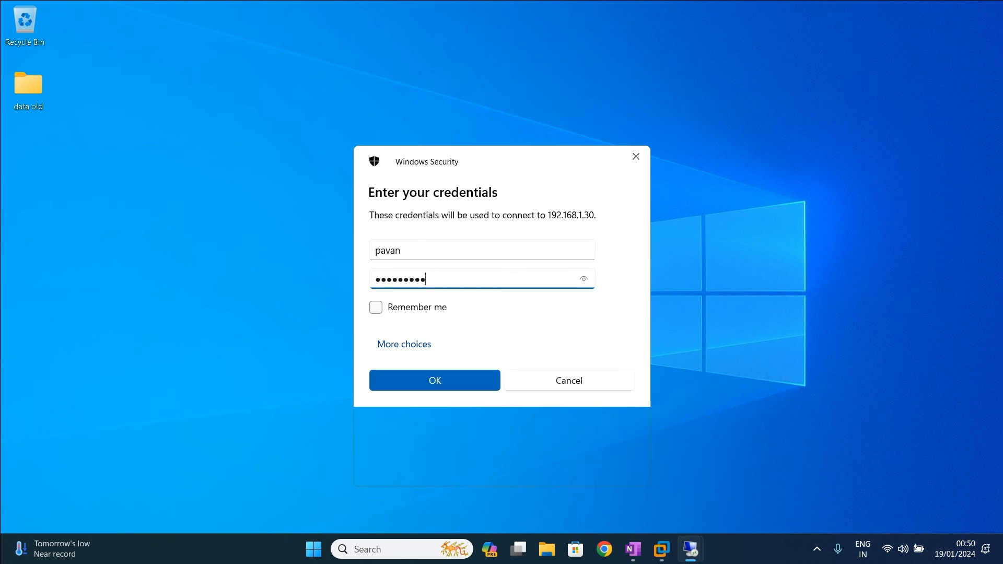
# Accept the remote connection to 192.168.1.30, browse to Computer in a maximized file window, and open the mapped Shares (S:) drive
pyautogui.press('y')
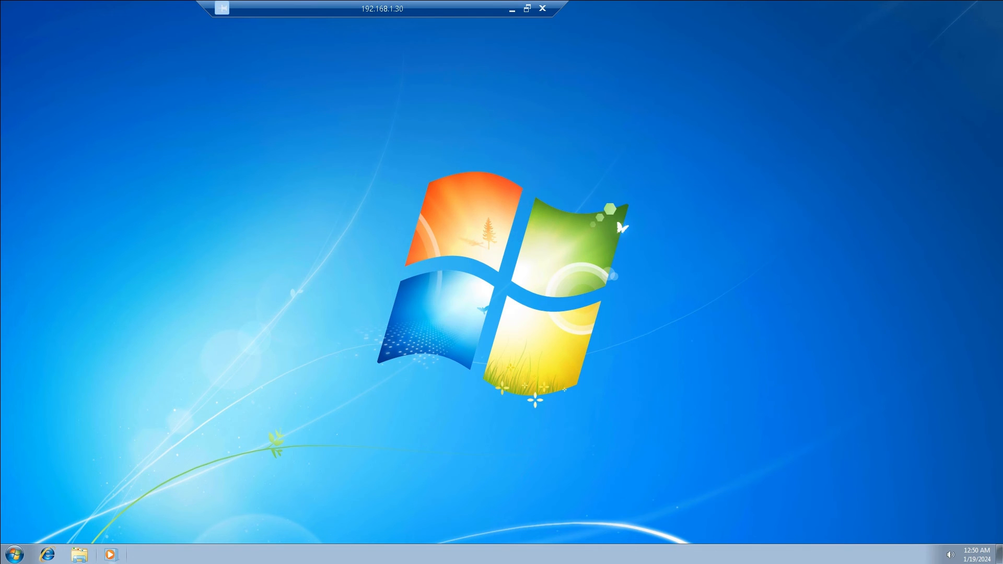
pyautogui.click(79, 554)
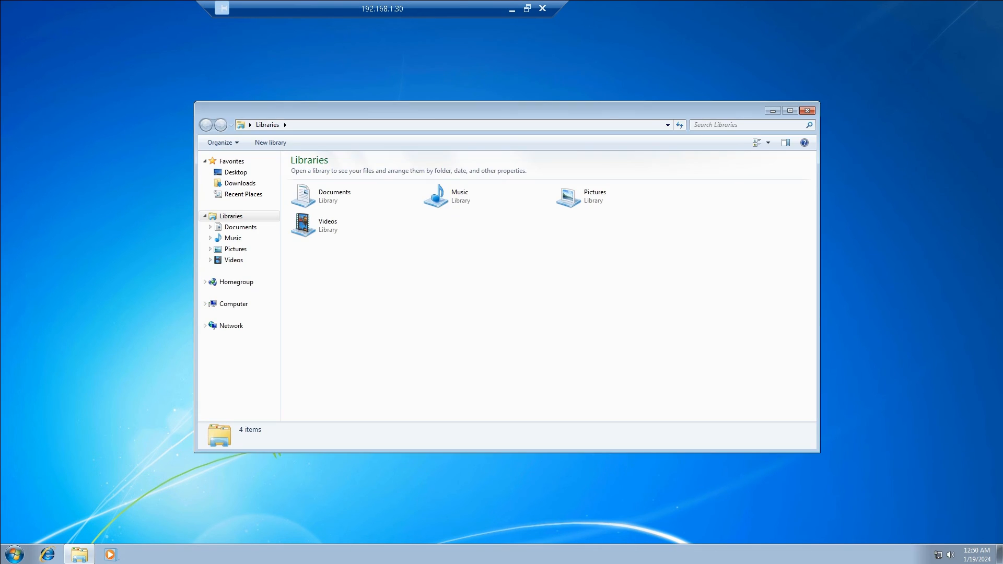
pyautogui.click(234, 304)
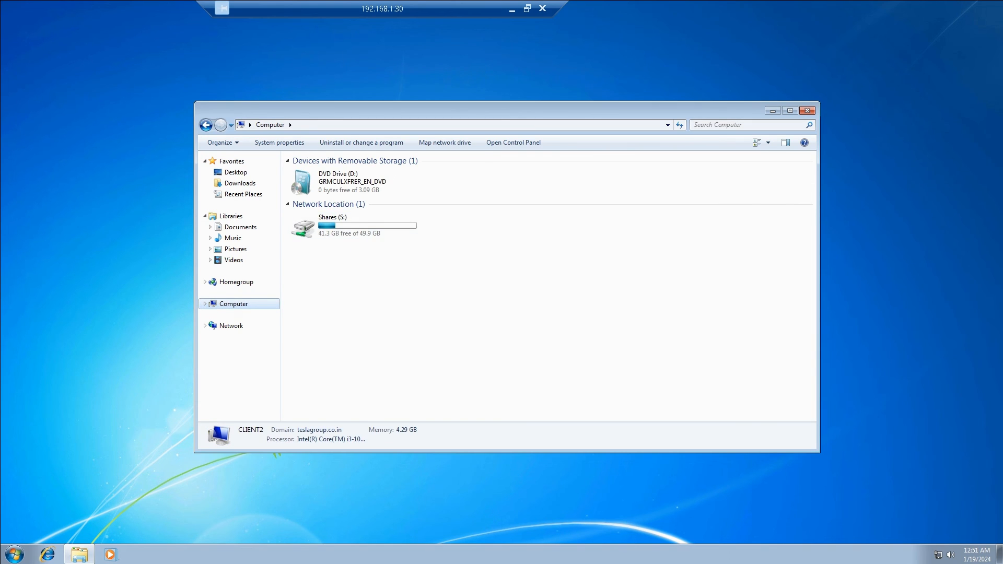
pyautogui.click(790, 110)
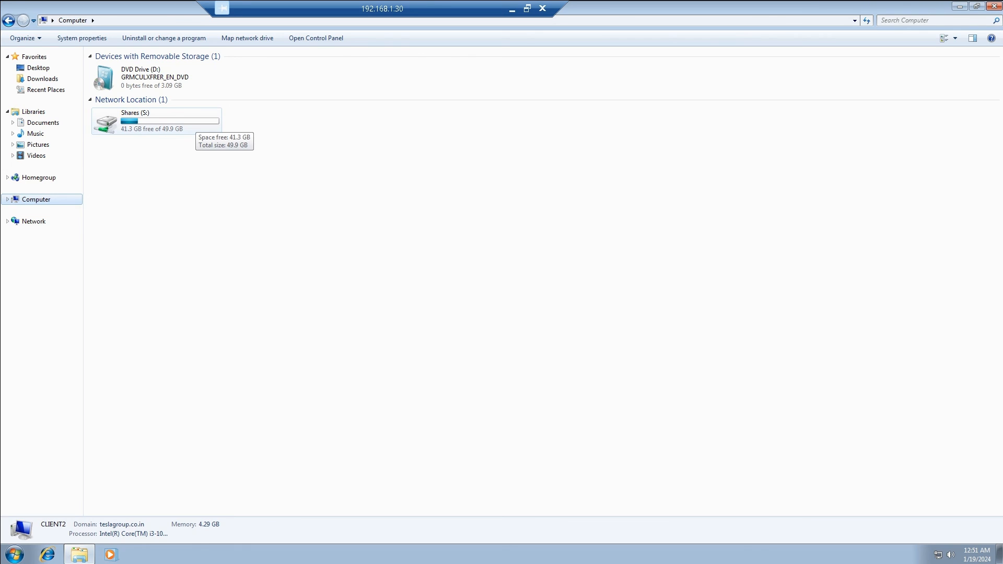
pyautogui.doubleClick(188, 125)
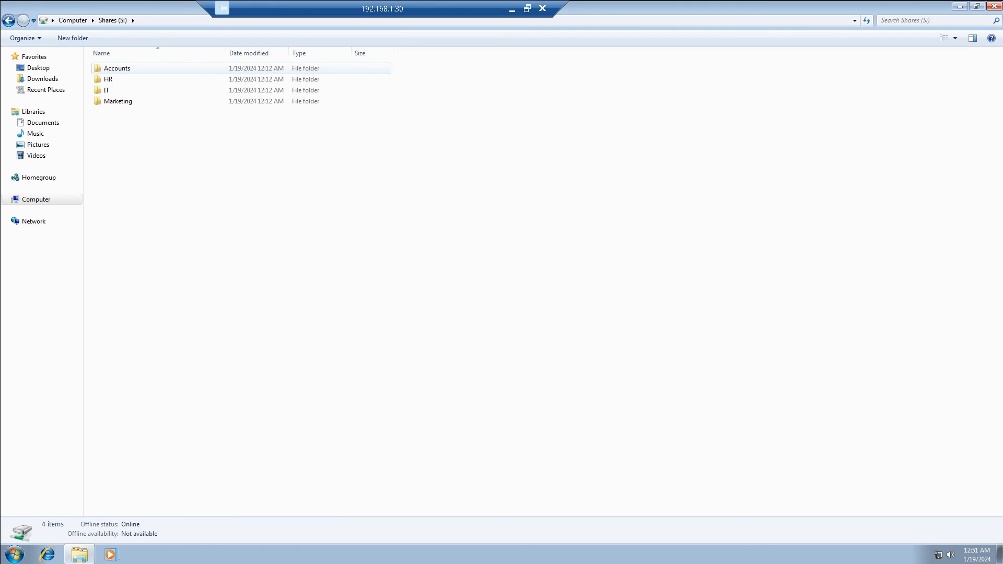
# Test access to the Accounts and HR folders on the S: drive, dismissing any message
pyautogui.click(117, 68)
pyautogui.doubleClick(117, 69)
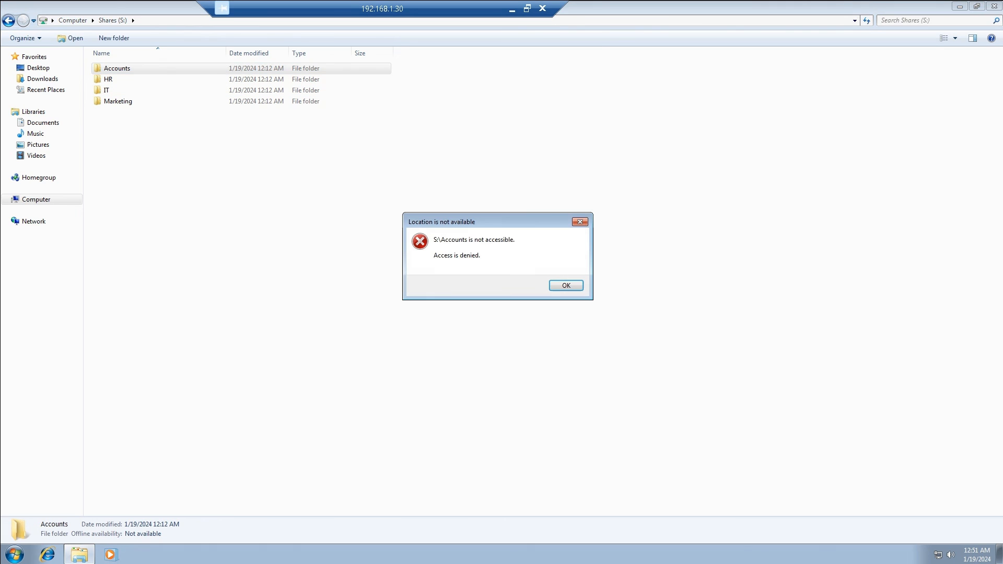
pyautogui.click(566, 286)
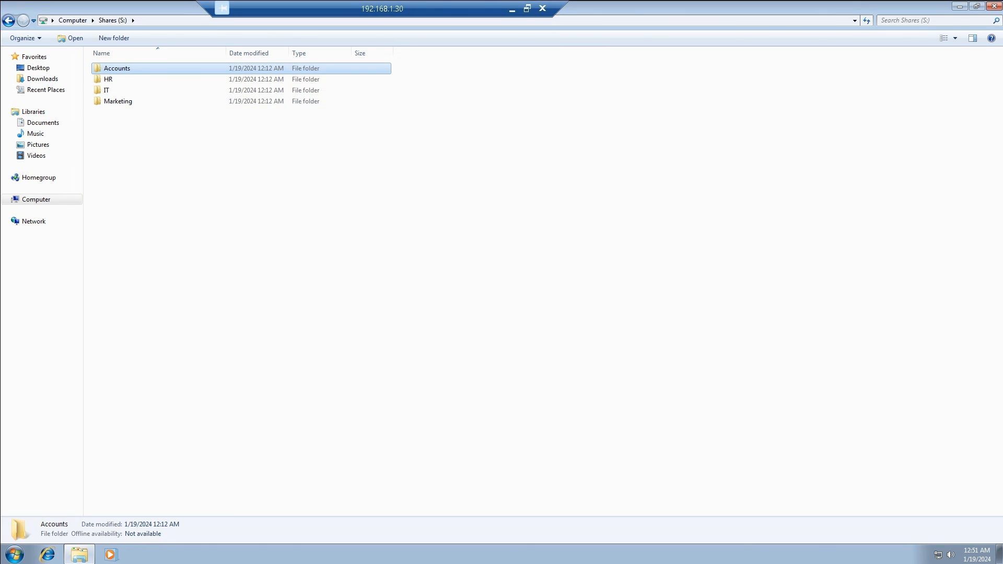
pyautogui.click(108, 80)
pyautogui.doubleClick(108, 80)
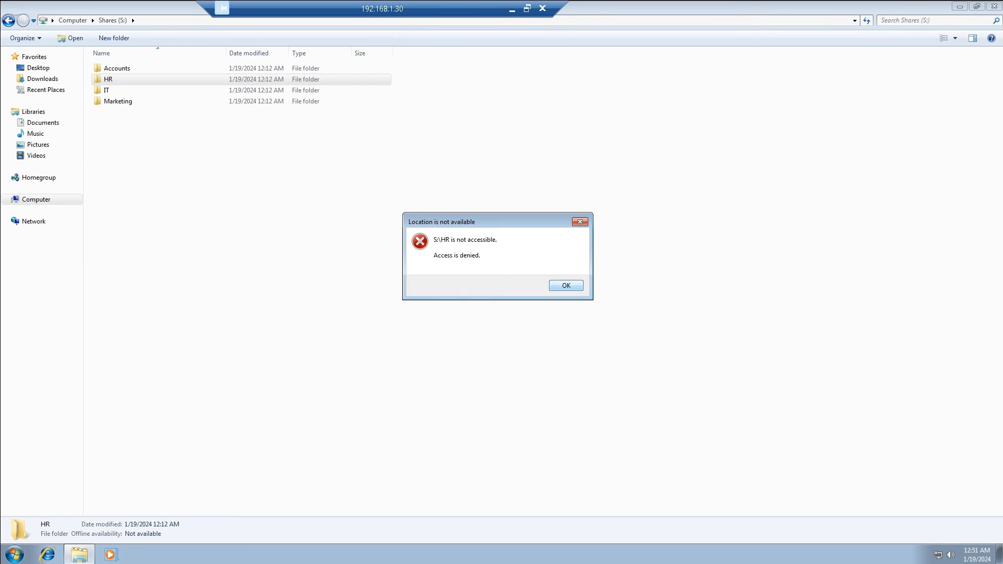
pyautogui.click(566, 285)
# Create two folders named Data1 and data2 inside the IT folder, and return to the root of the S: drive
pyautogui.press('Down')
pyautogui.press('Return')
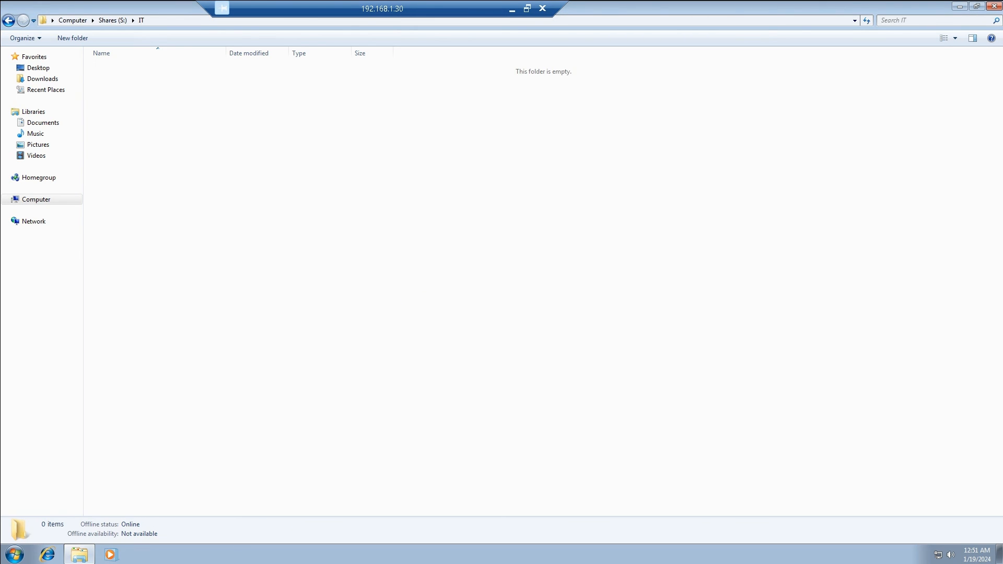
pyautogui.hotkey('ctrl', 'shift', 'n')
pyautogui.write('D')
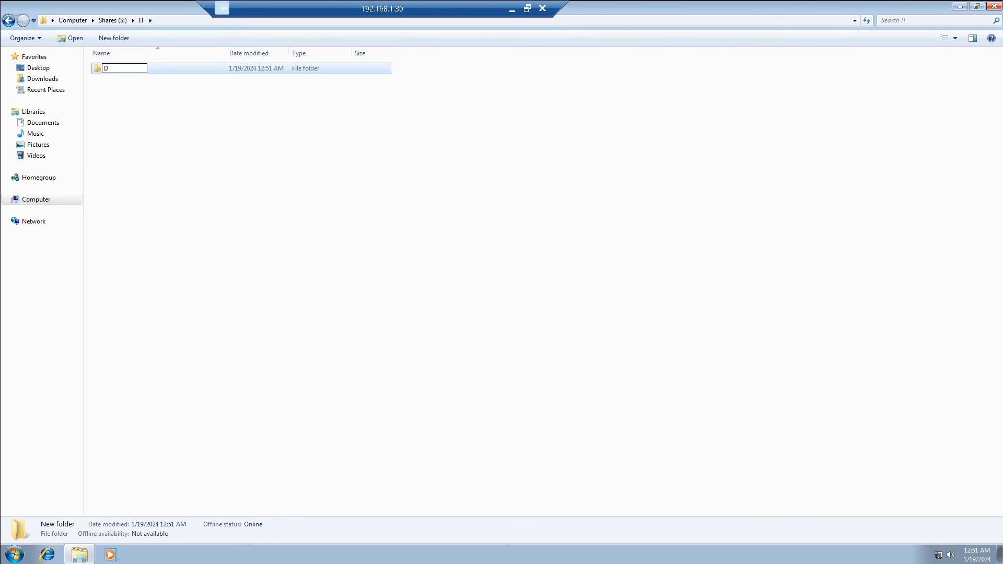
pyautogui.write('ata1')
pyautogui.press('Return')
pyautogui.hotkey('ctrl', 'shift', 'n')
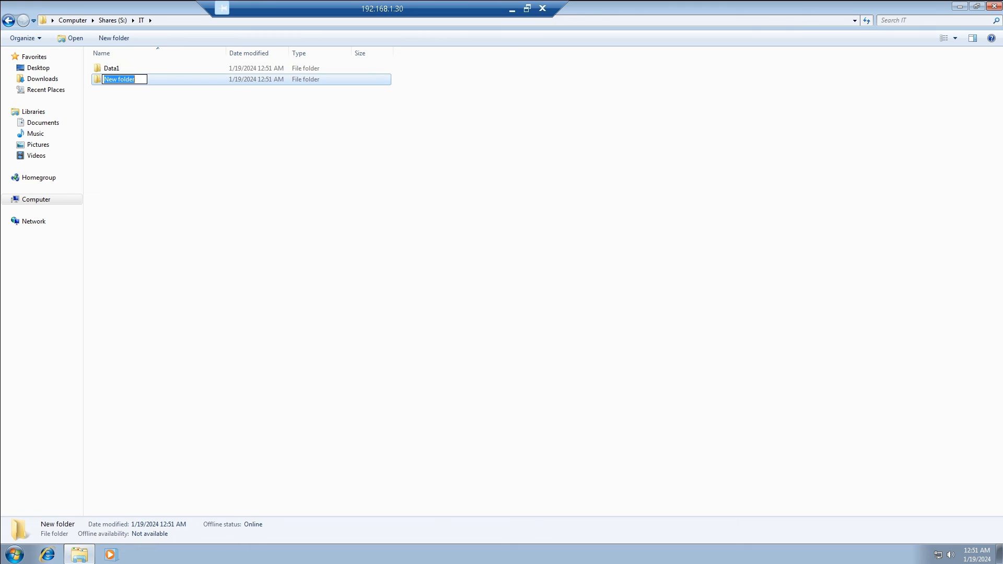
pyautogui.write('data2')
pyautogui.press('Return')
pyautogui.press('BackSpace')
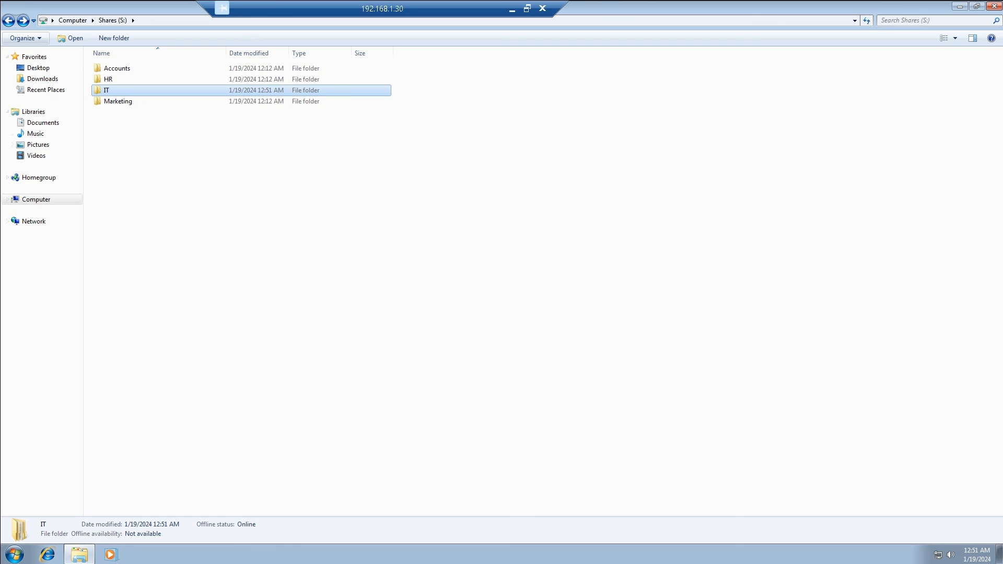
# Check access to the Marketing, IT and HR folders on the S: drive, returning to the drive root each time
pyautogui.doubleClick(118, 101)
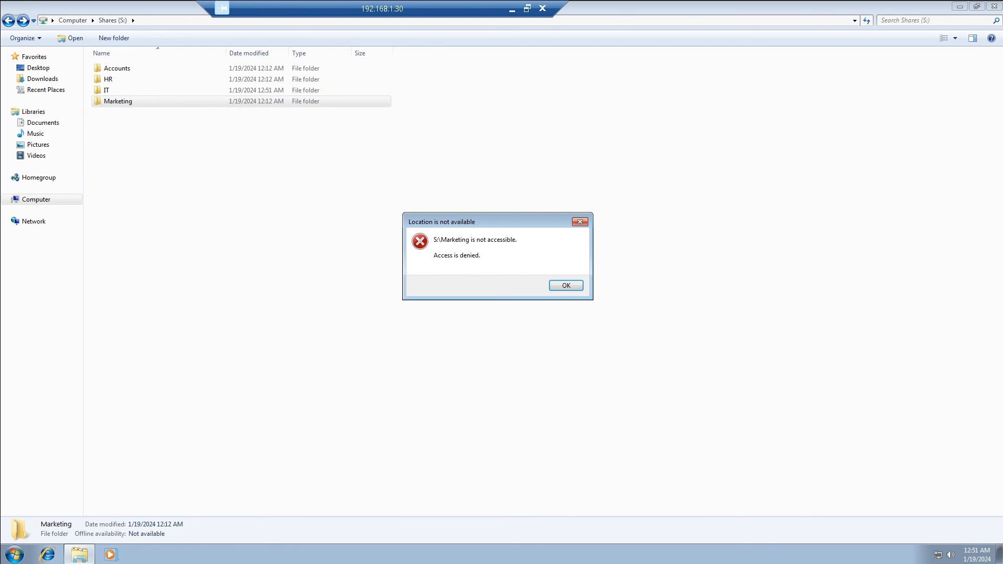
pyautogui.click(566, 286)
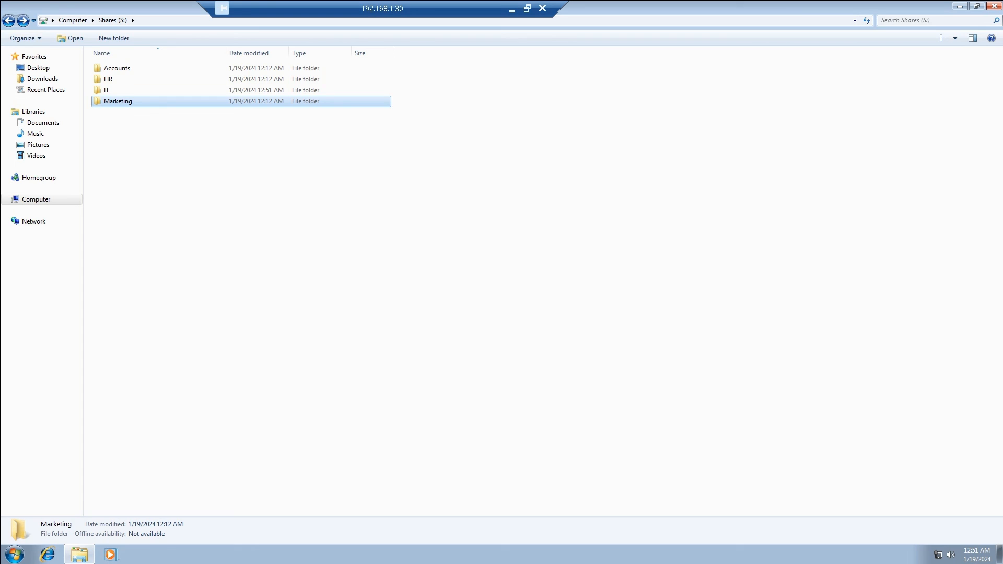
pyautogui.doubleClick(107, 90)
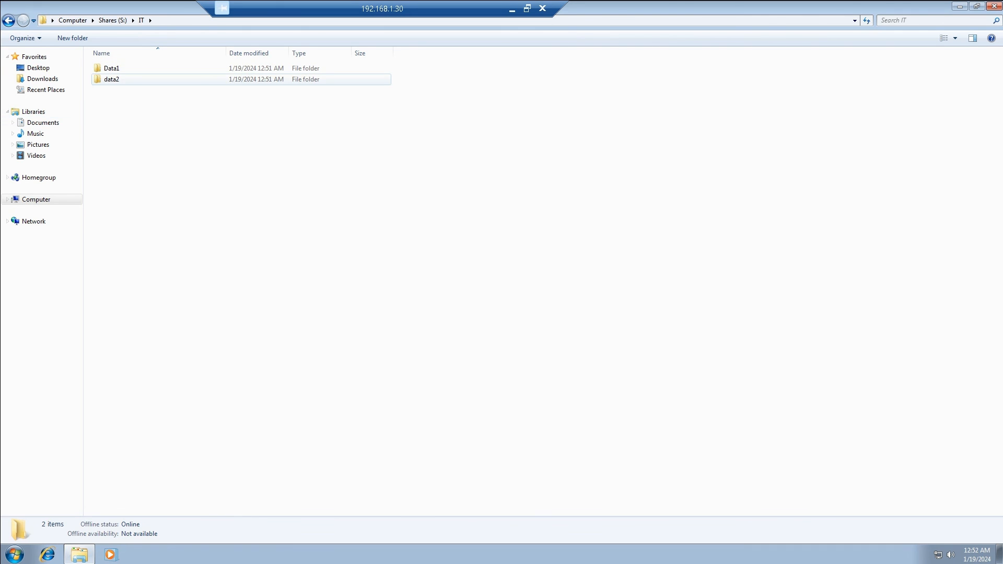
pyautogui.click(8, 20)
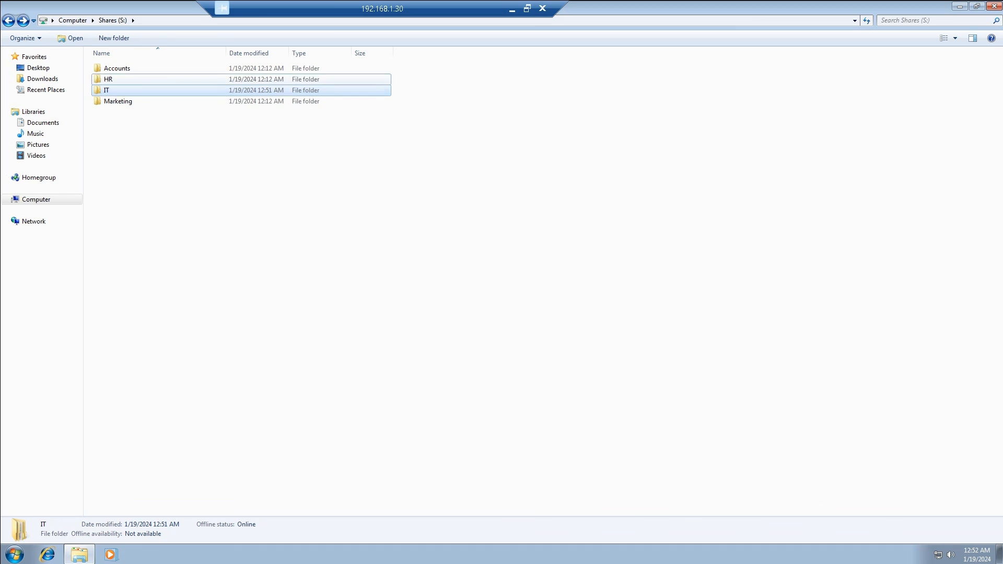
pyautogui.doubleClick(108, 78)
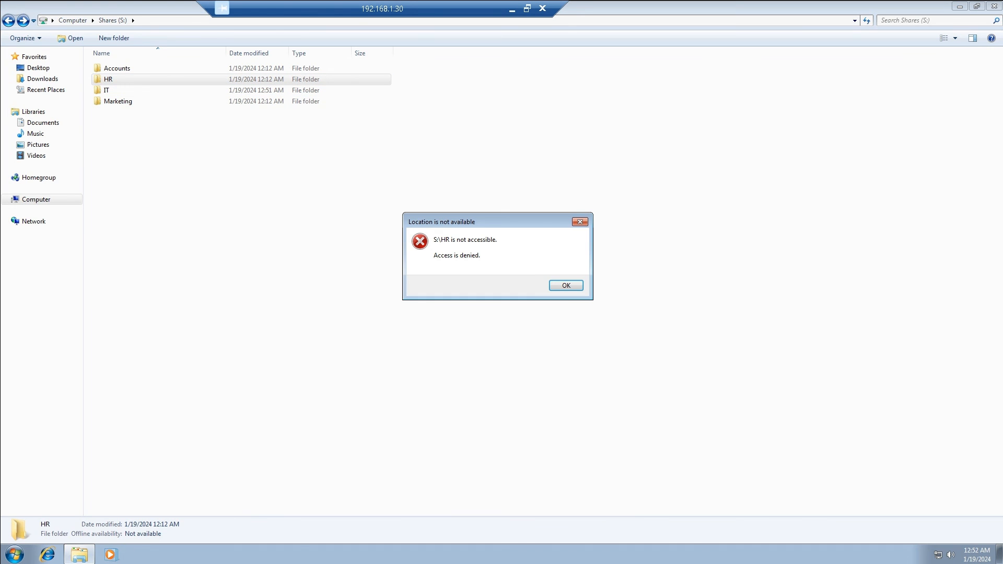
pyautogui.click(566, 285)
# Try to delete the IT folder from the S: drive, cancel the attempt, and check the folder's contents
pyautogui.click(107, 90)
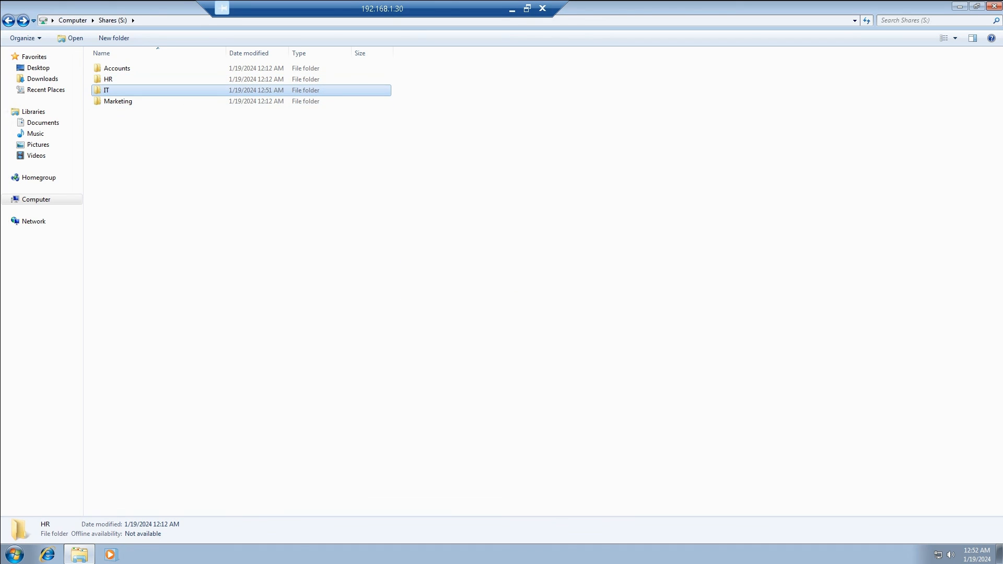
pyautogui.press('Delete')
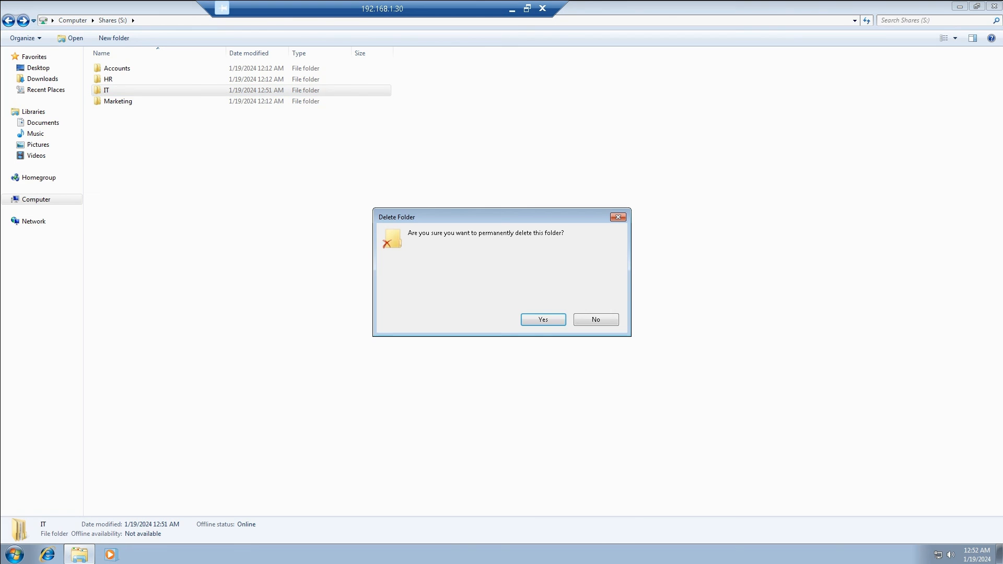
pyautogui.press('Return')
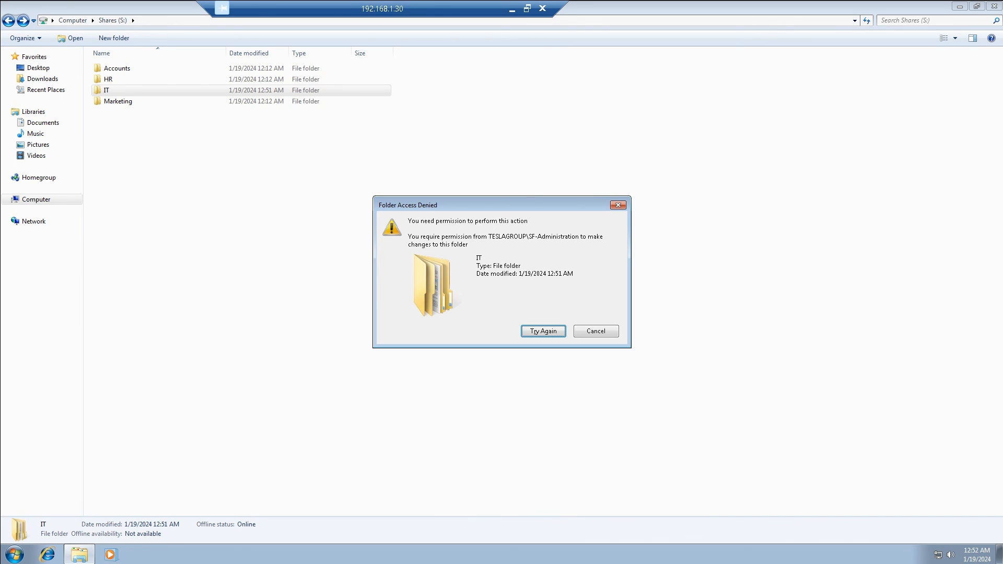
pyautogui.press('Escape')
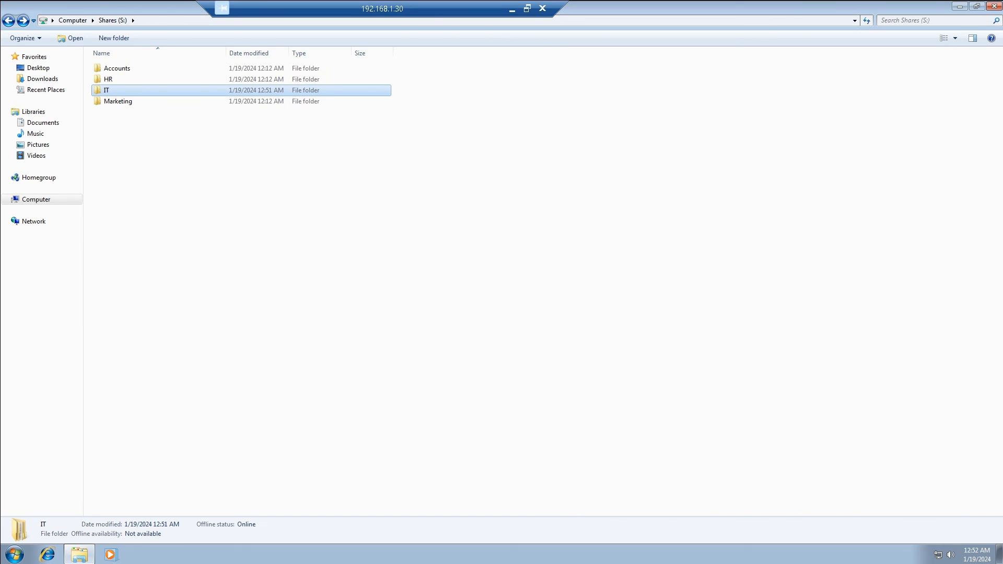
pyautogui.press('Return')
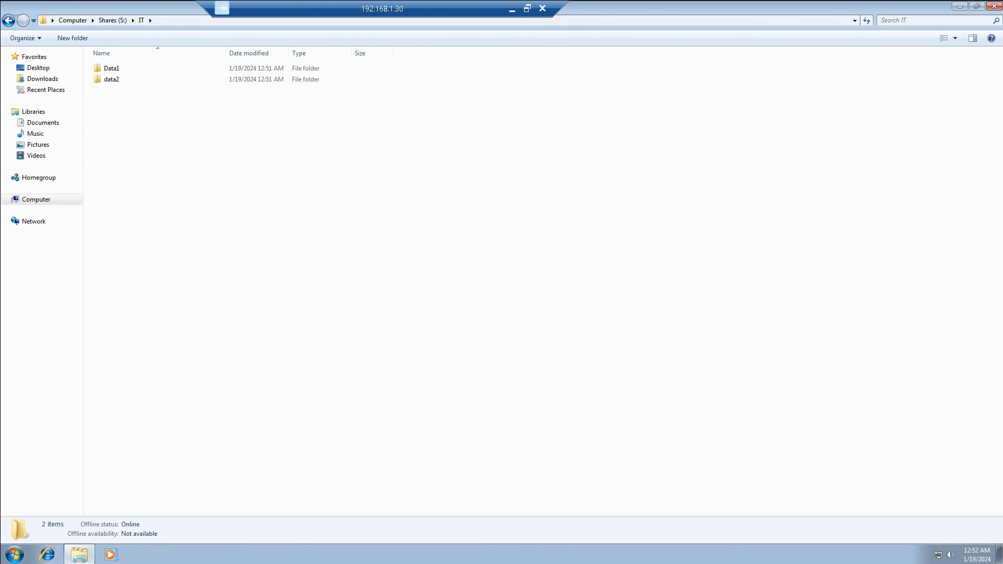
pyautogui.press('BackSpace')
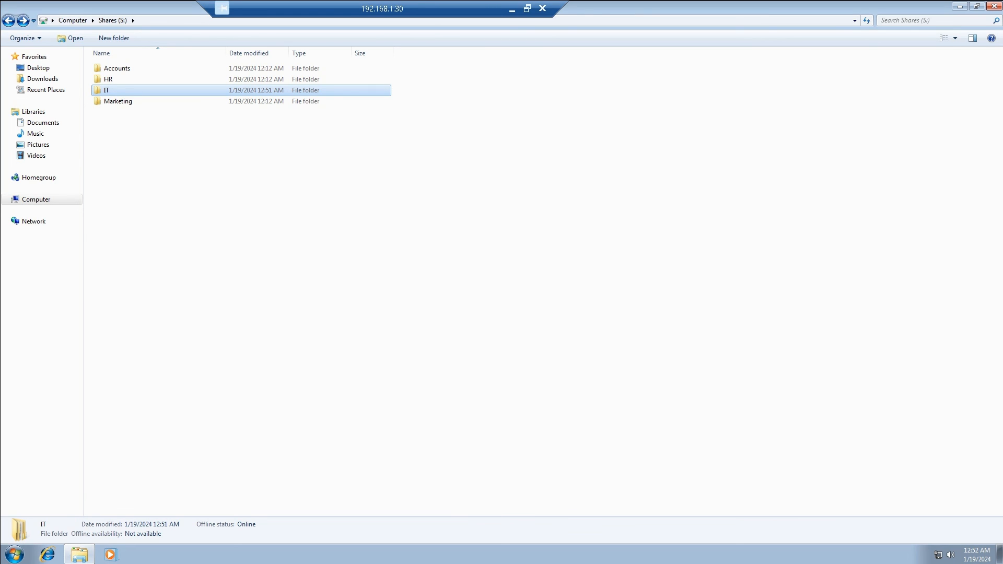
# Minimize the client session, switch to the OneNote lab notes, and review the list from the file server role to client verification
pyautogui.click(512, 9)
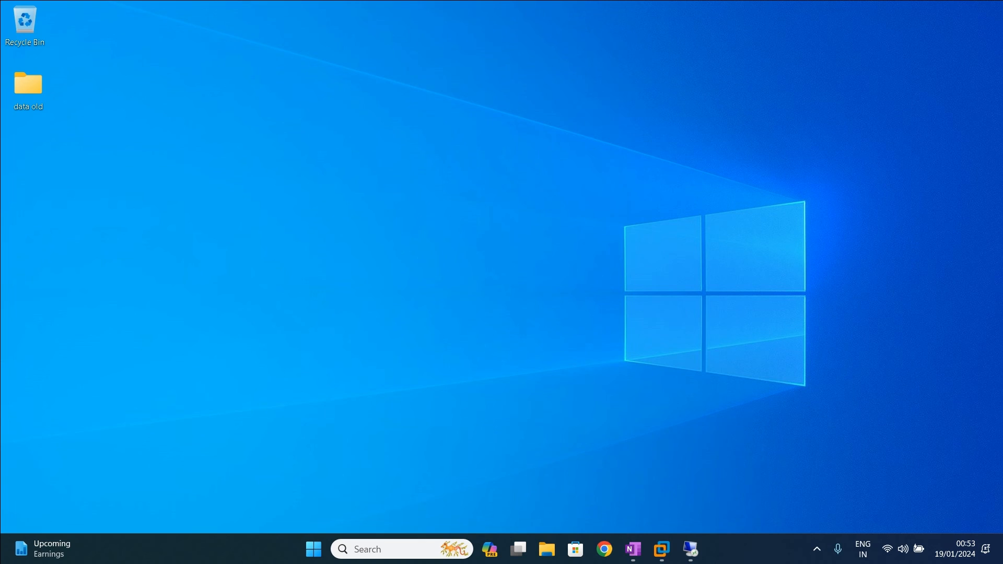
pyautogui.click(633, 549)
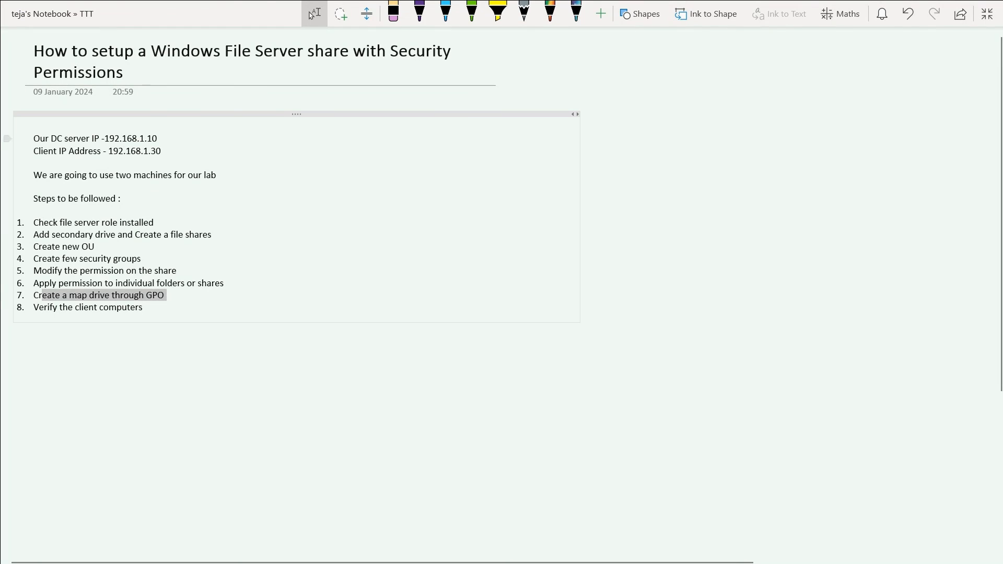
pyautogui.scroll(2, 209, 209)
pyautogui.moveTo(58, 307); pyautogui.dragTo(148, 307)
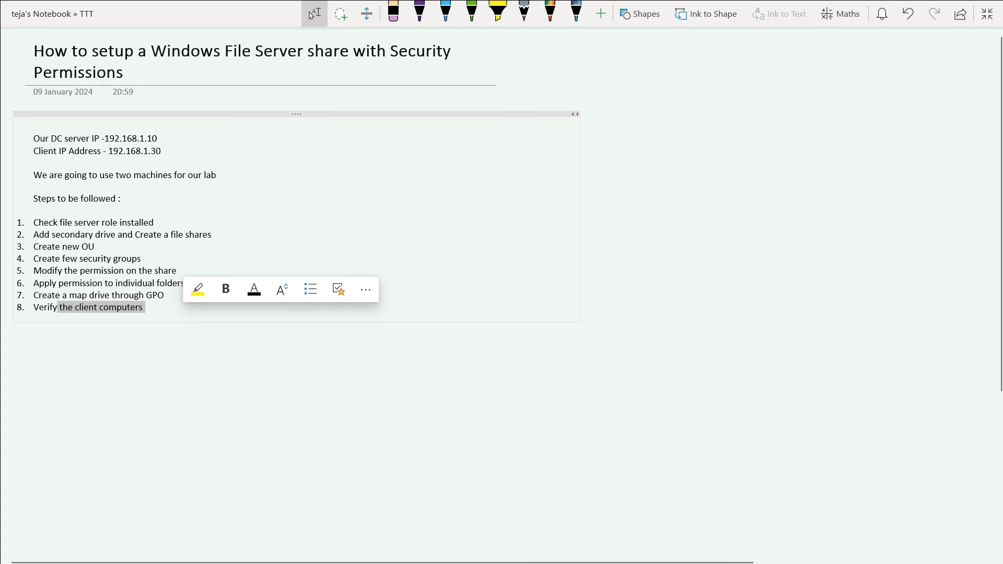
pyautogui.click(251, 407)
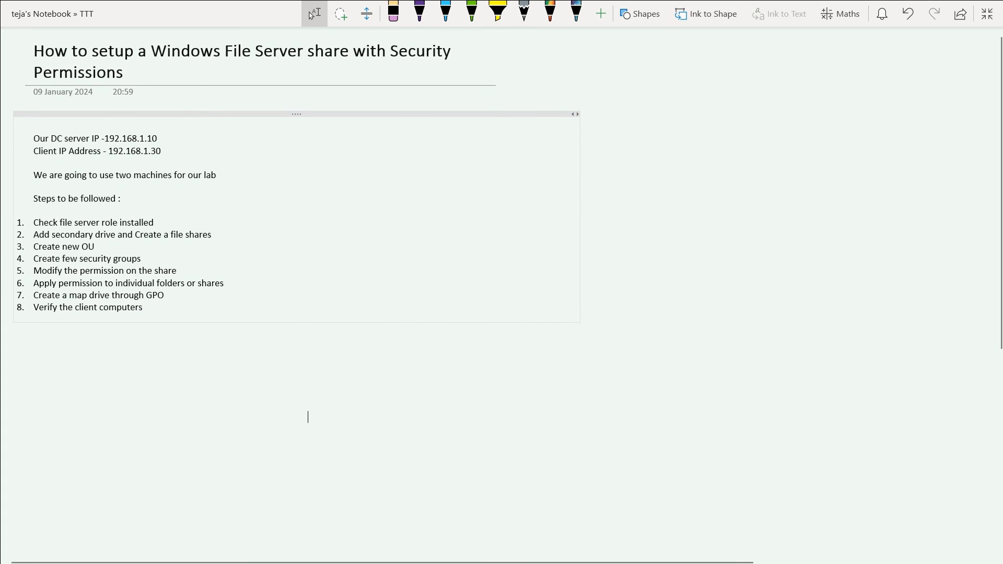
pyautogui.moveTo(65, 222); pyautogui.dragTo(154, 235)
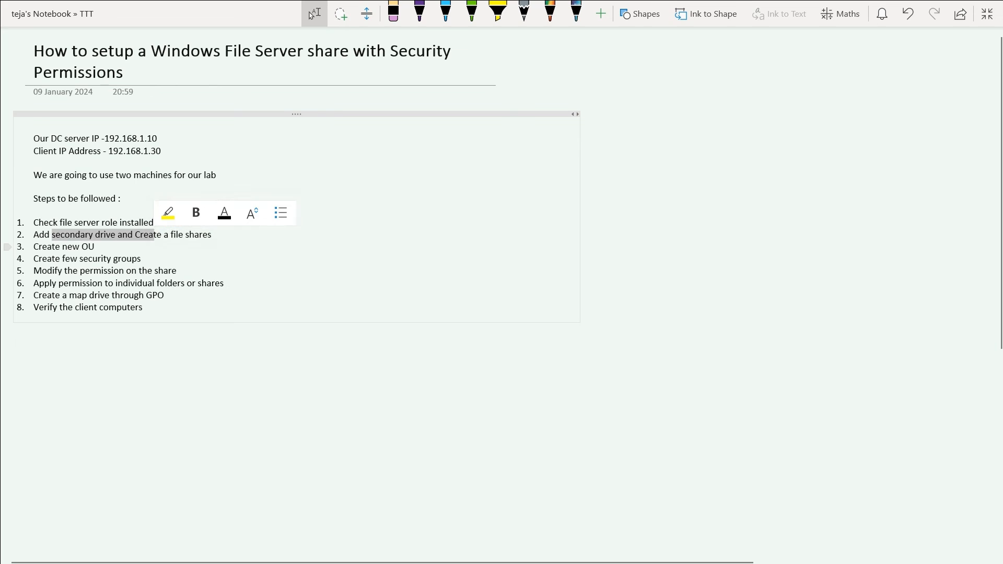
pyautogui.moveTo(35, 247); pyautogui.dragTo(97, 248)
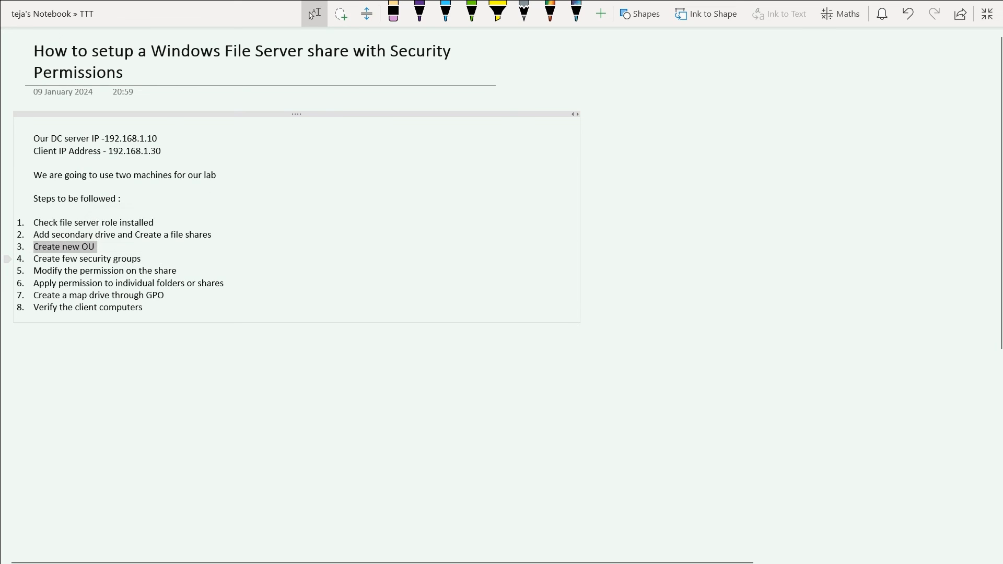
pyautogui.moveTo(35, 259); pyautogui.dragTo(142, 259)
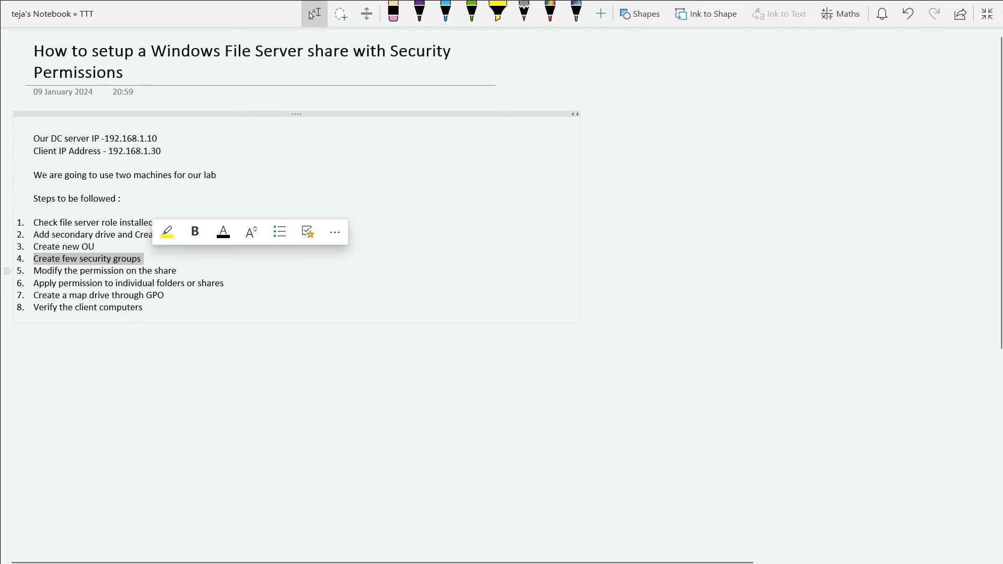
pyautogui.doubleClick(179, 271)
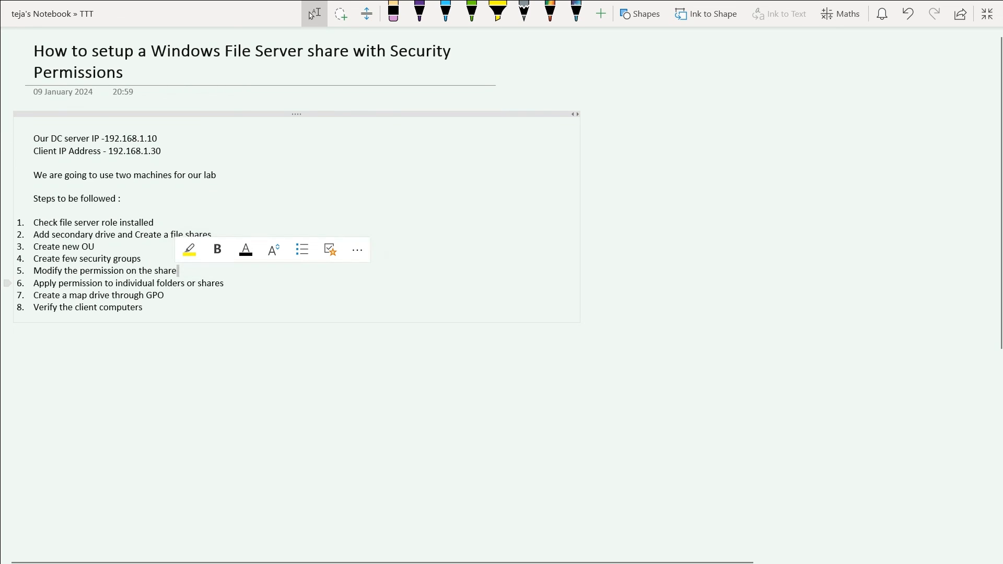
pyautogui.moveTo(44, 282); pyautogui.dragTo(220, 282)
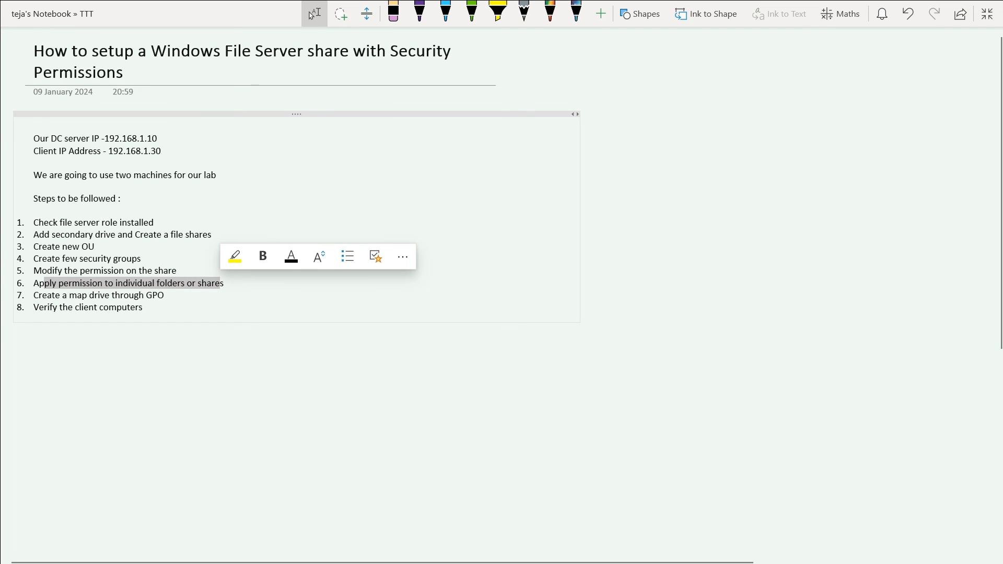
pyautogui.moveTo(164, 296); pyautogui.dragTo(34, 296)
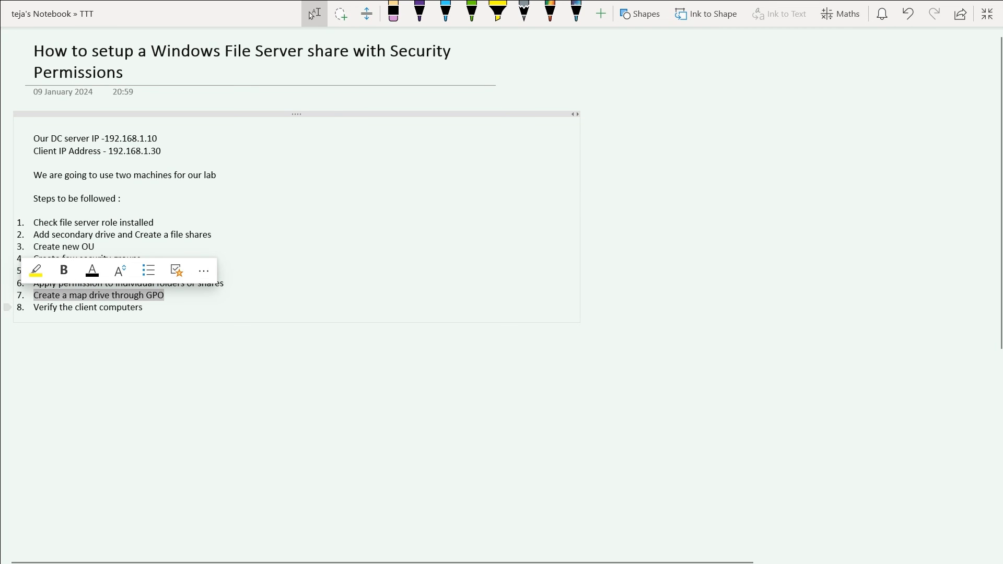
pyautogui.moveTo(144, 308); pyautogui.dragTo(32, 308)
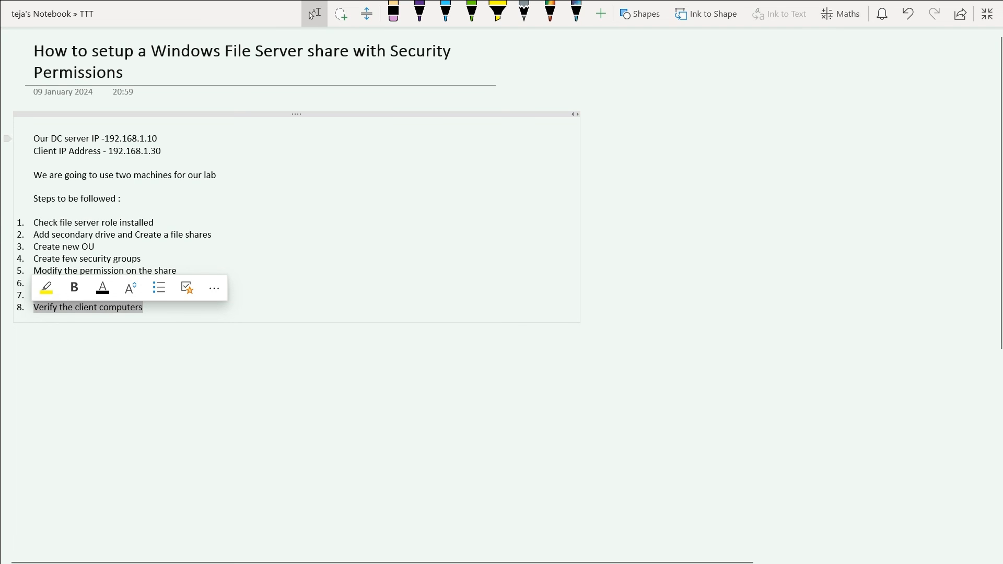
pyautogui.click(171, 234)
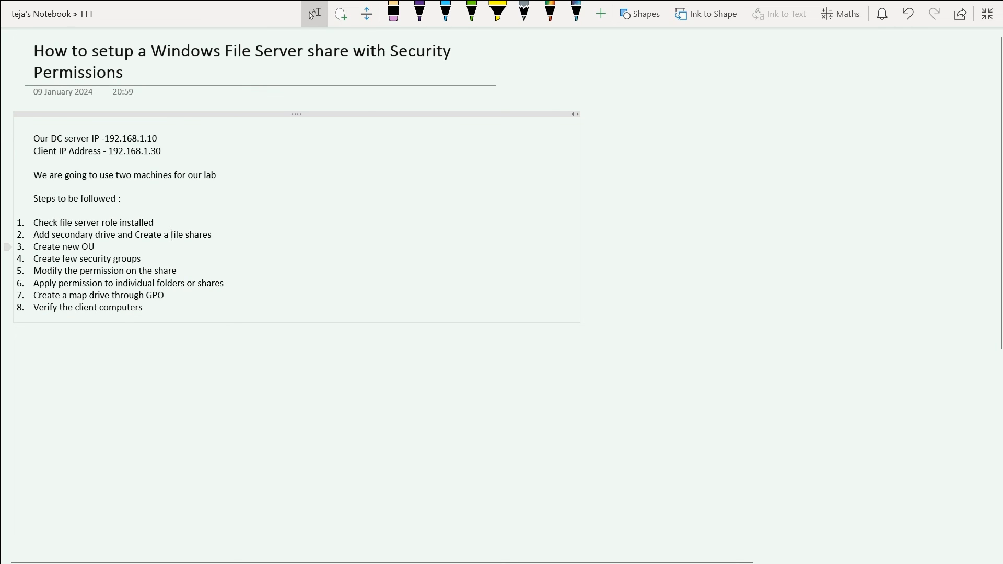
# Review the note's items on the new OU, security groups and GPO drive mapping, and select the whole numbered list
pyautogui.moveTo(47, 247); pyautogui.dragTo(129, 247)
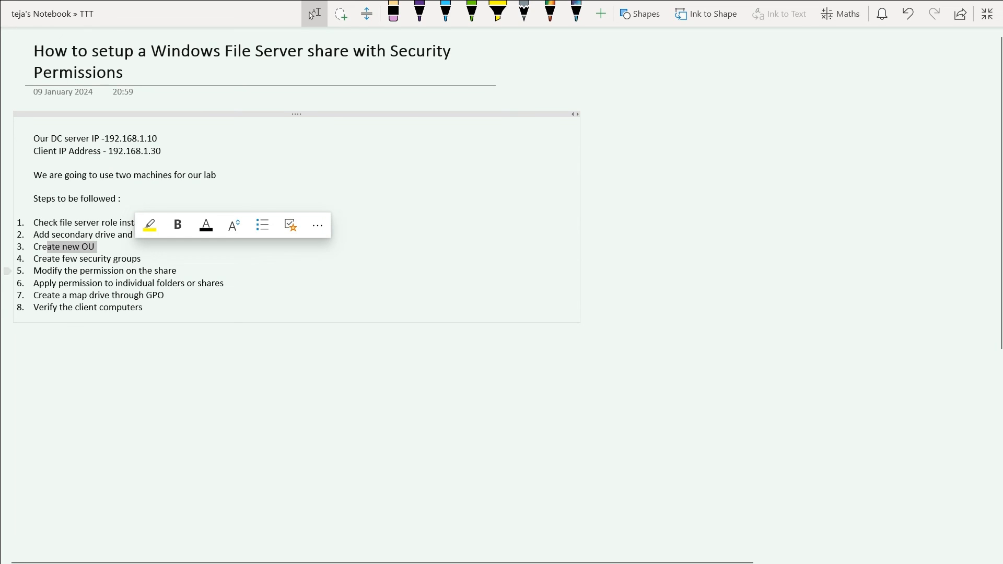
pyautogui.moveTo(52, 259); pyautogui.dragTo(142, 259)
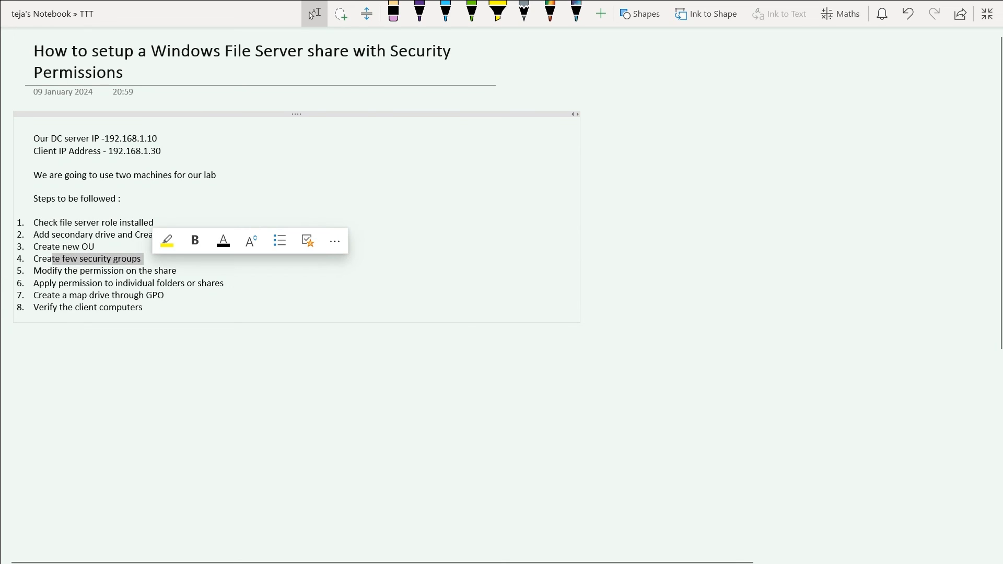
pyautogui.moveTo(34, 294); pyautogui.dragTo(164, 294)
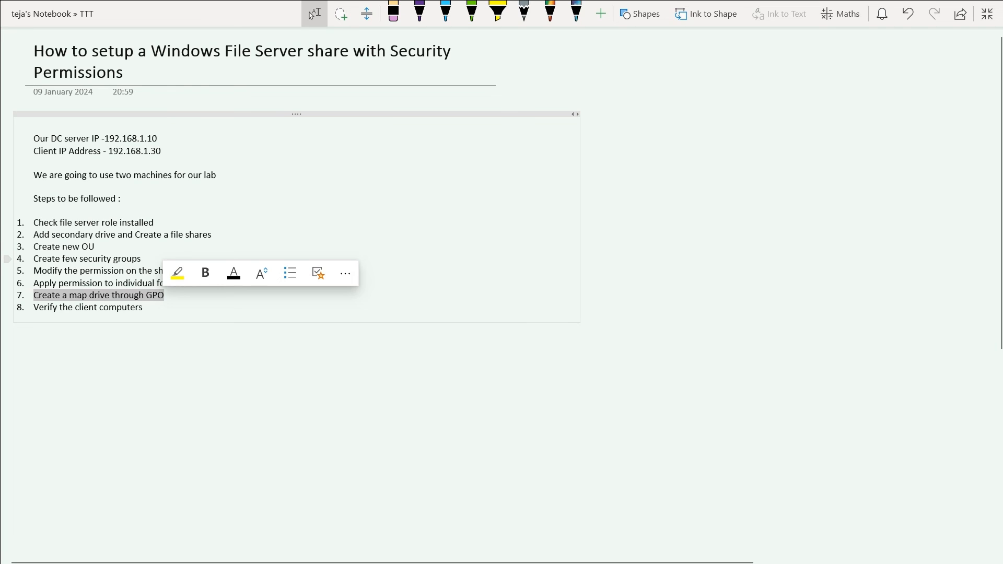
pyautogui.moveTo(60, 259); pyautogui.dragTo(142, 258)
pyautogui.click(34, 163)
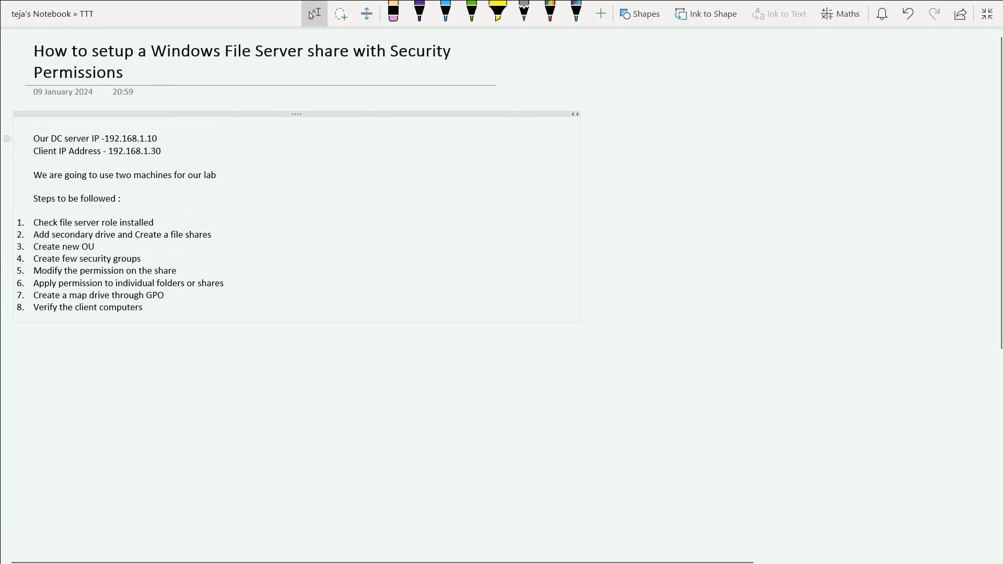
pyautogui.moveTo(146, 307); pyautogui.dragTo(32, 223)
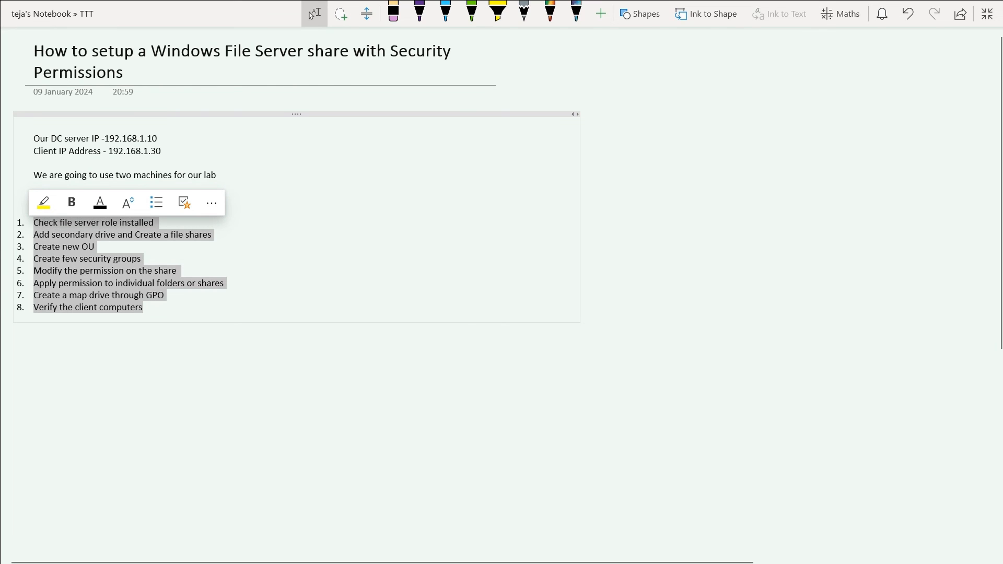
# End the numbered list after "Verify the client computers" and start an unnumbered line below it
pyautogui.click(144, 308)
pyautogui.press('Return')
pyautogui.press('Return')
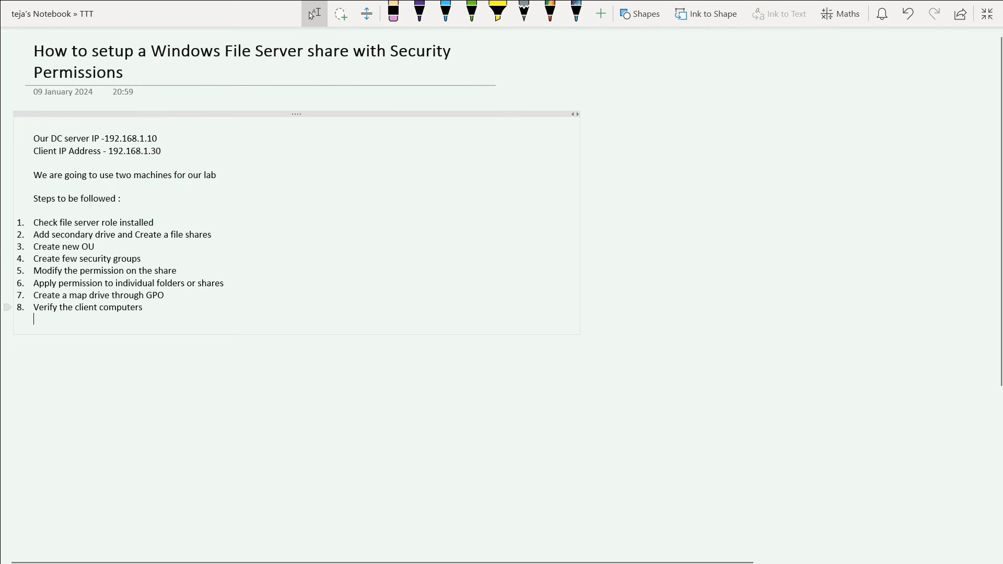